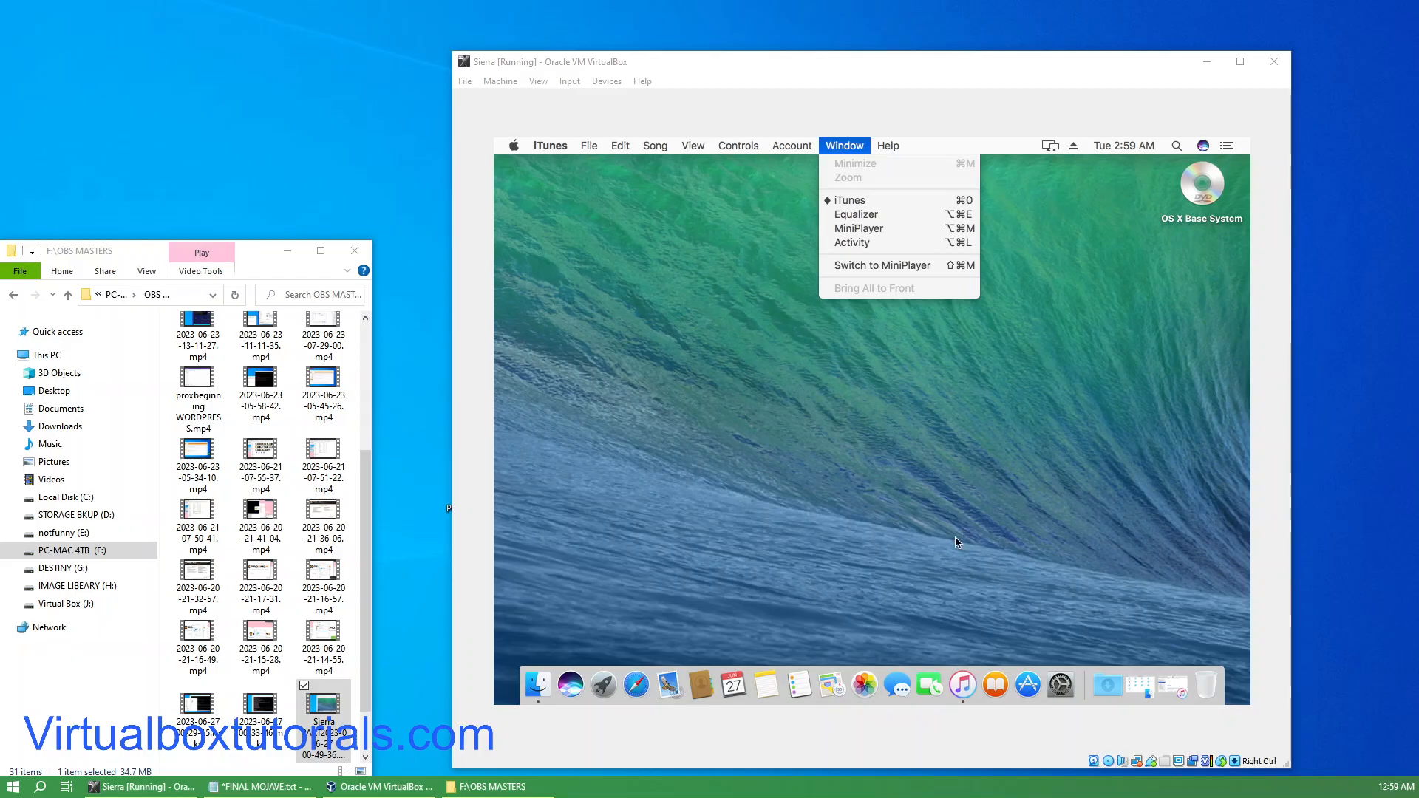
mouse_move(776, 141)
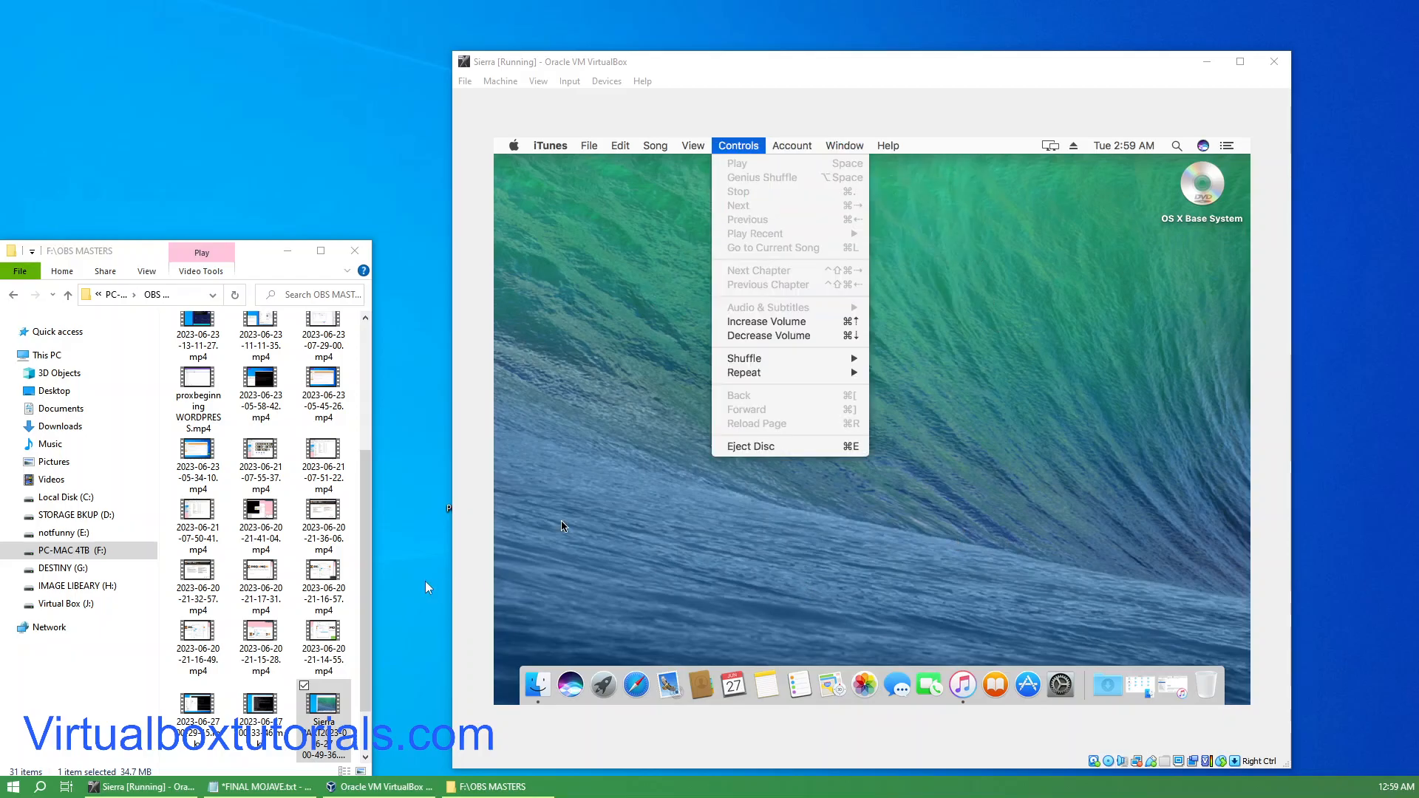
left_click(140, 789)
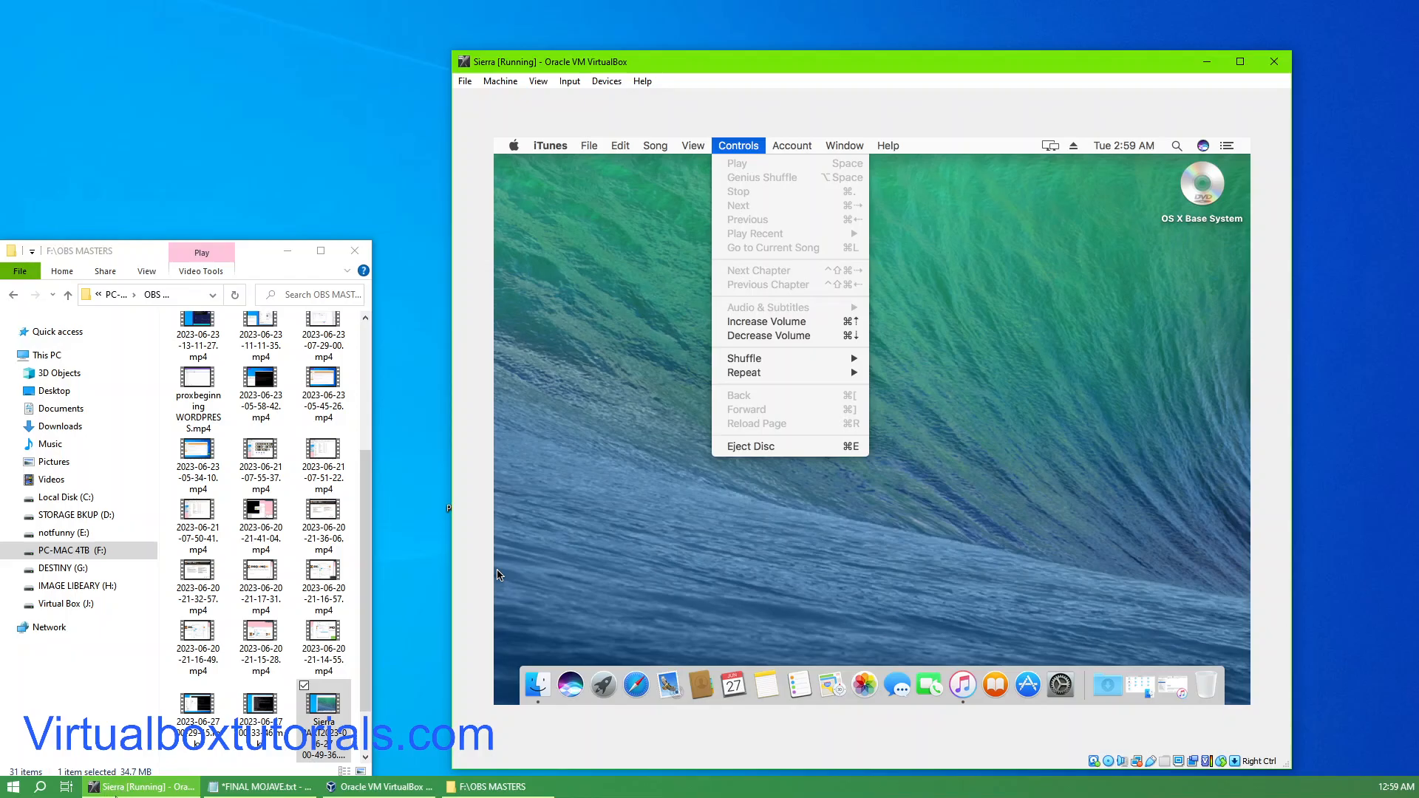
mouse_move(591, 146)
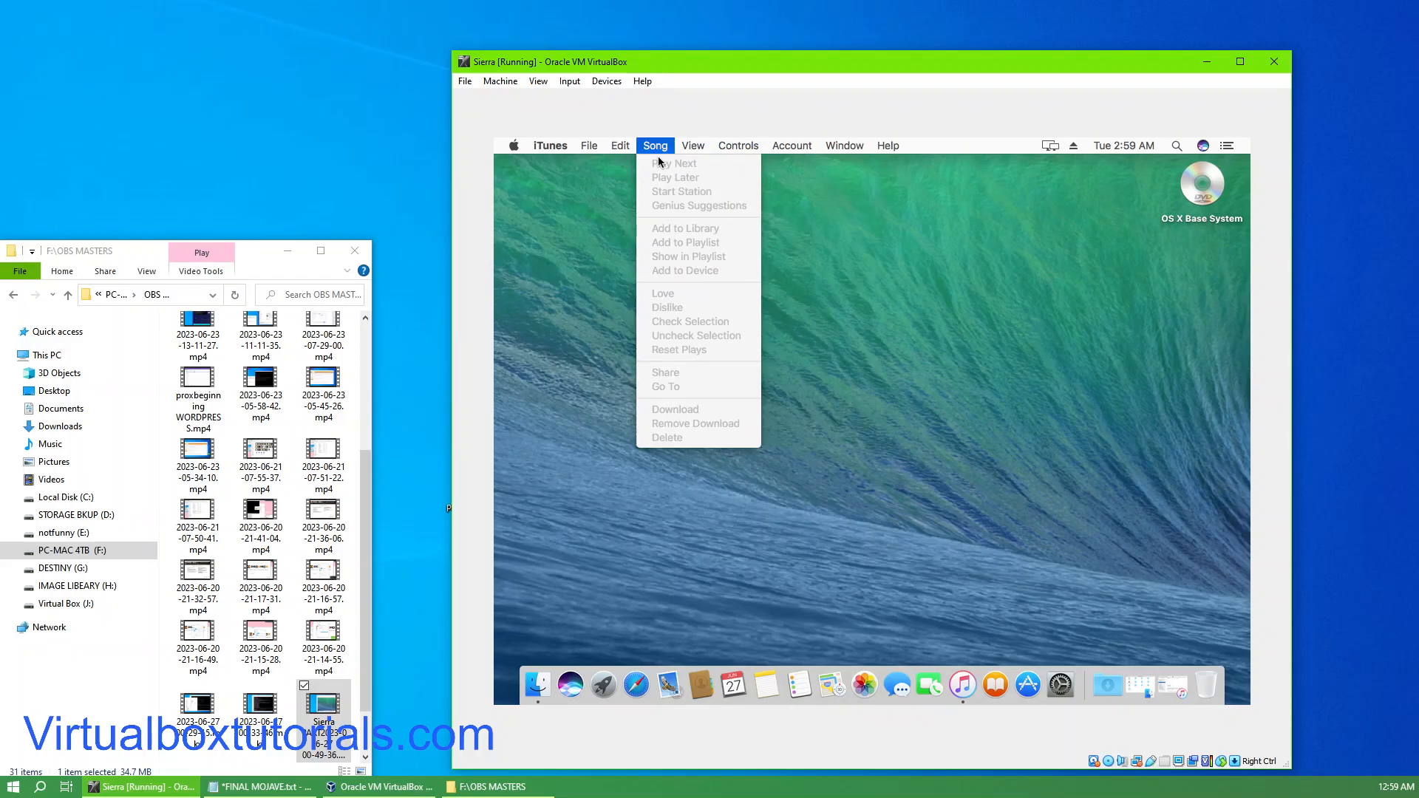
mouse_move(724, 144)
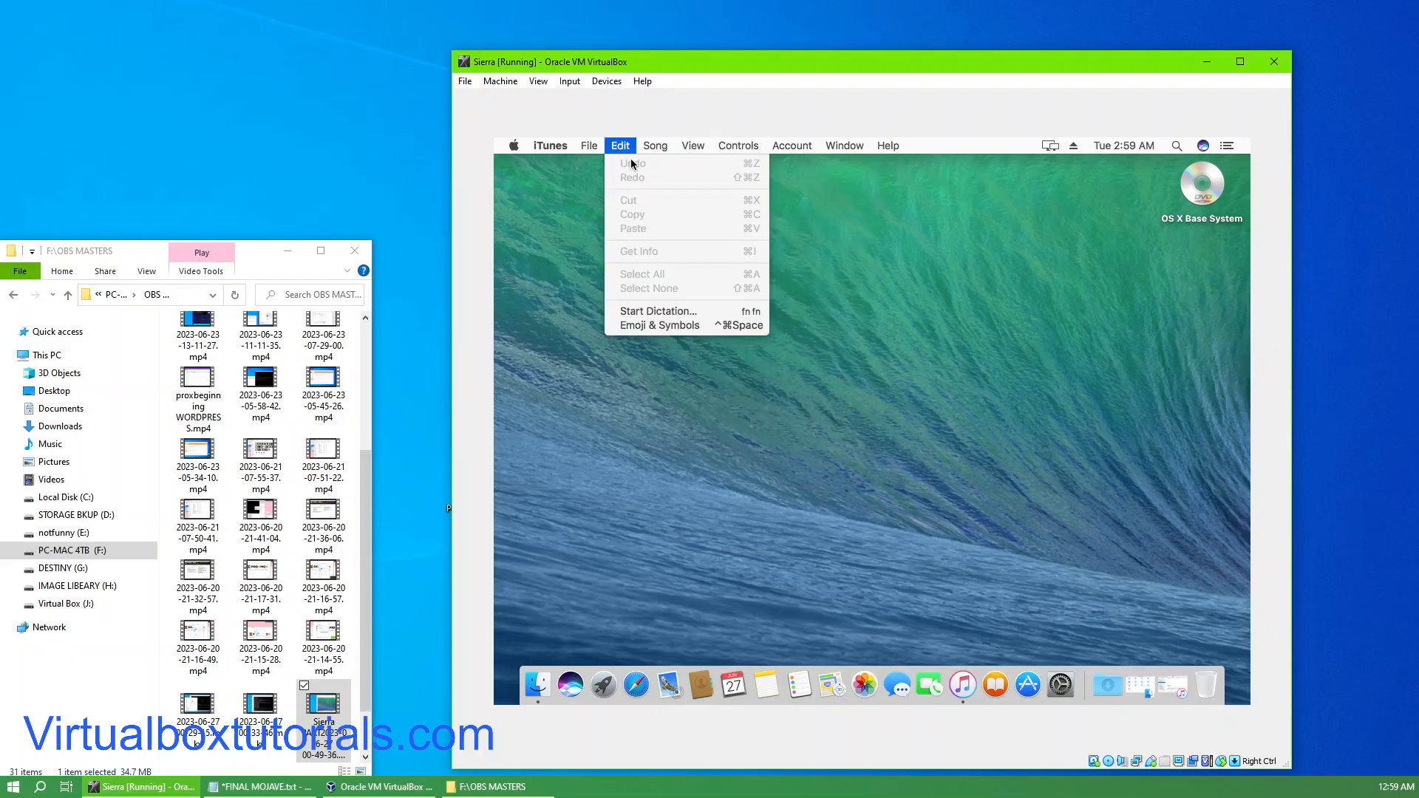
Remove macOSsierra.iso from the virtual machine's optical drive, forcing the unmount.
left_click(602, 82)
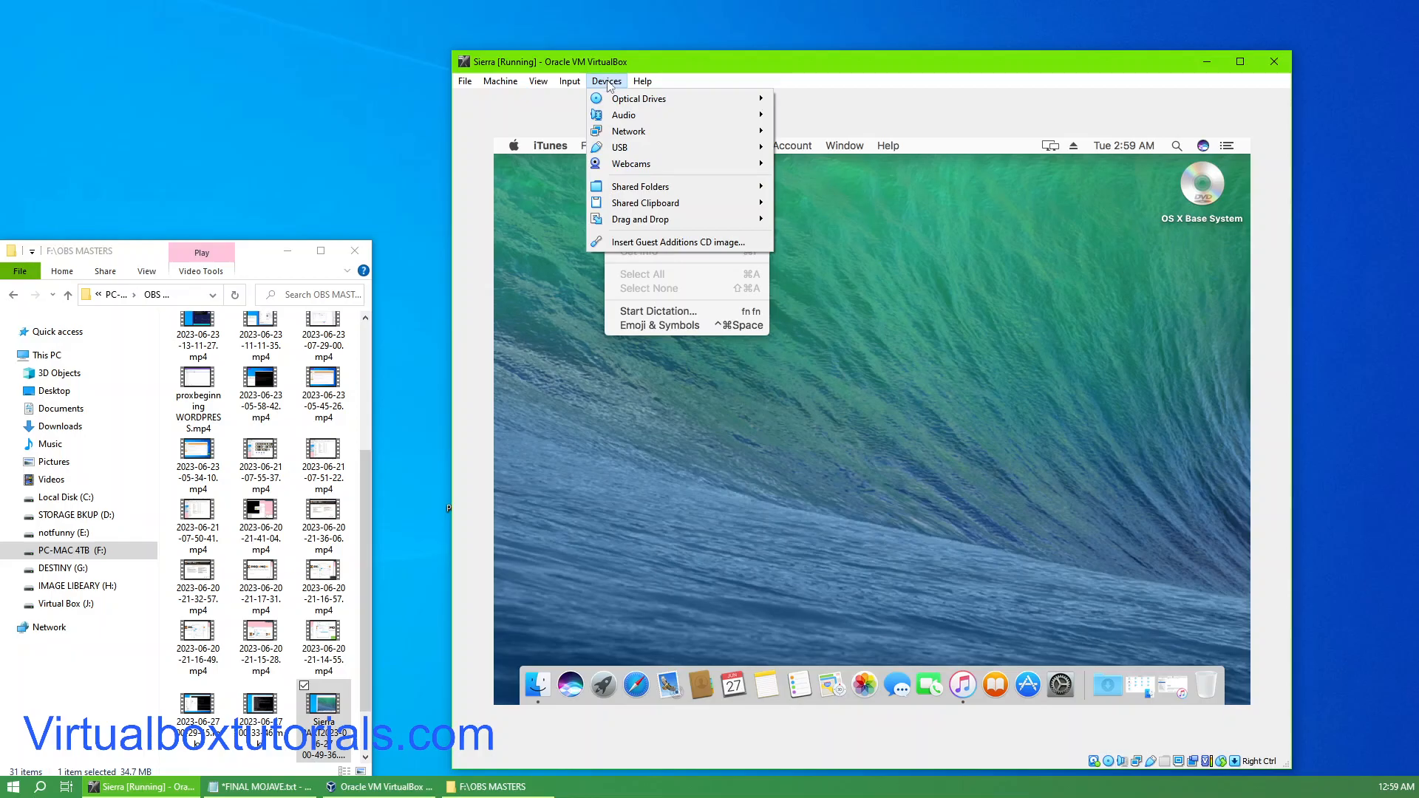
mouse_move(616, 102)
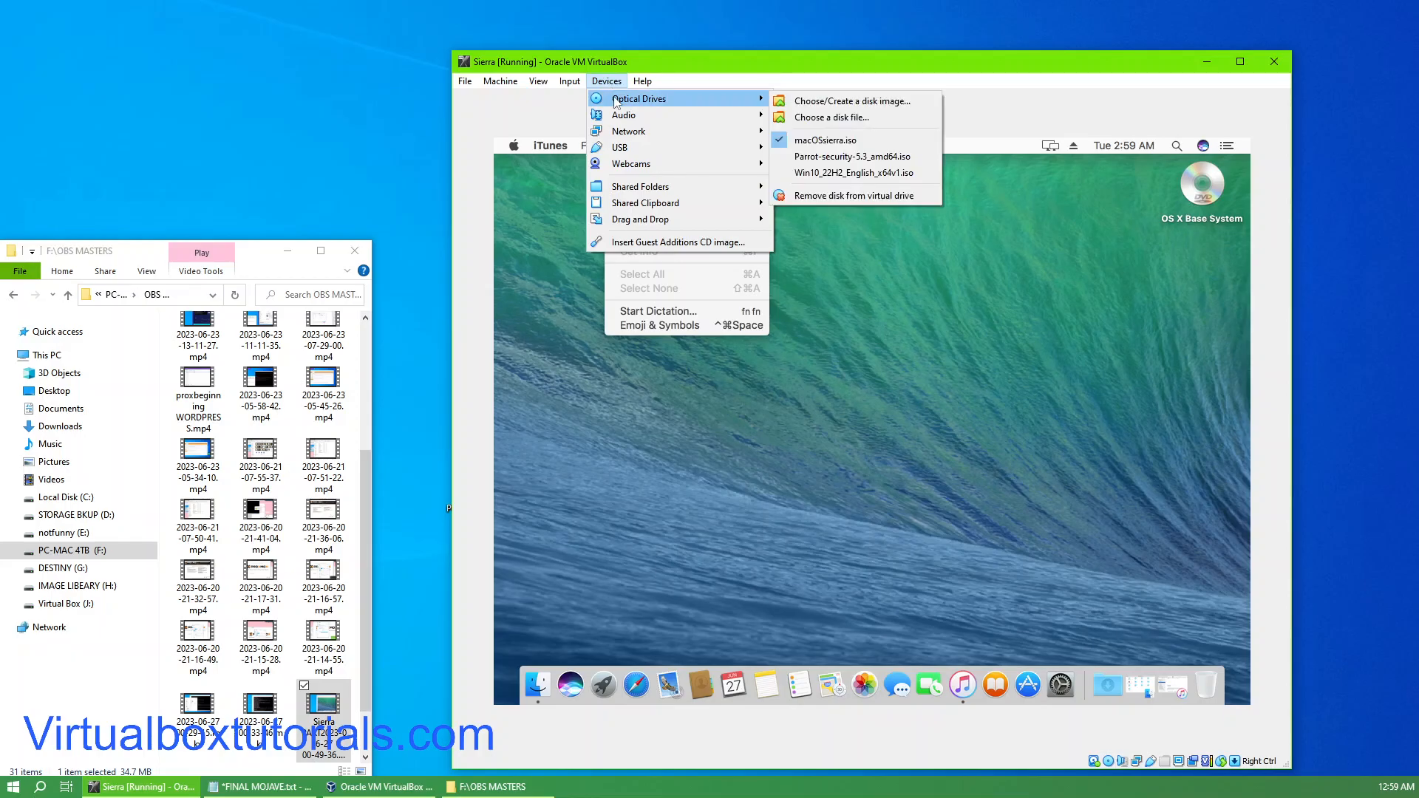
left_click(784, 144)
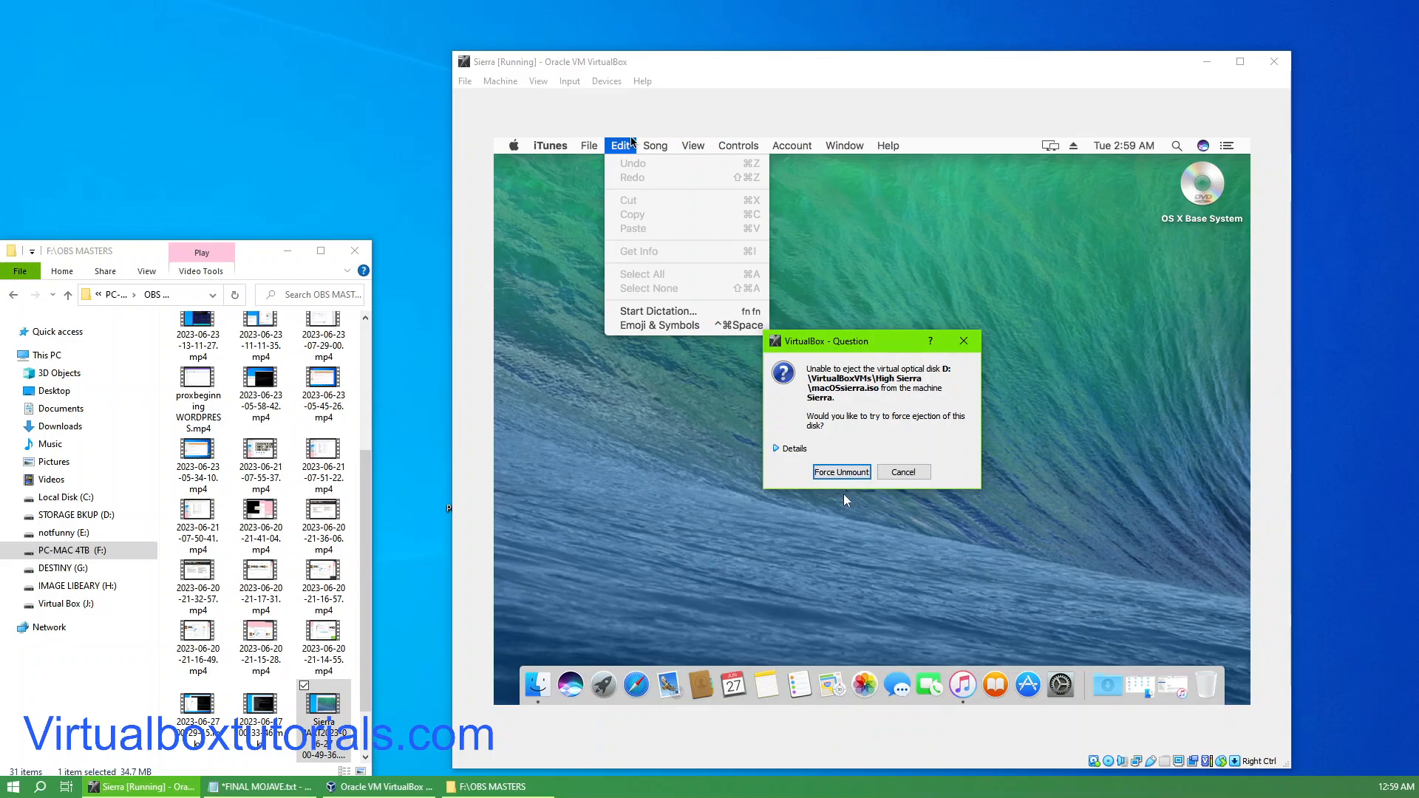
left_click(836, 474)
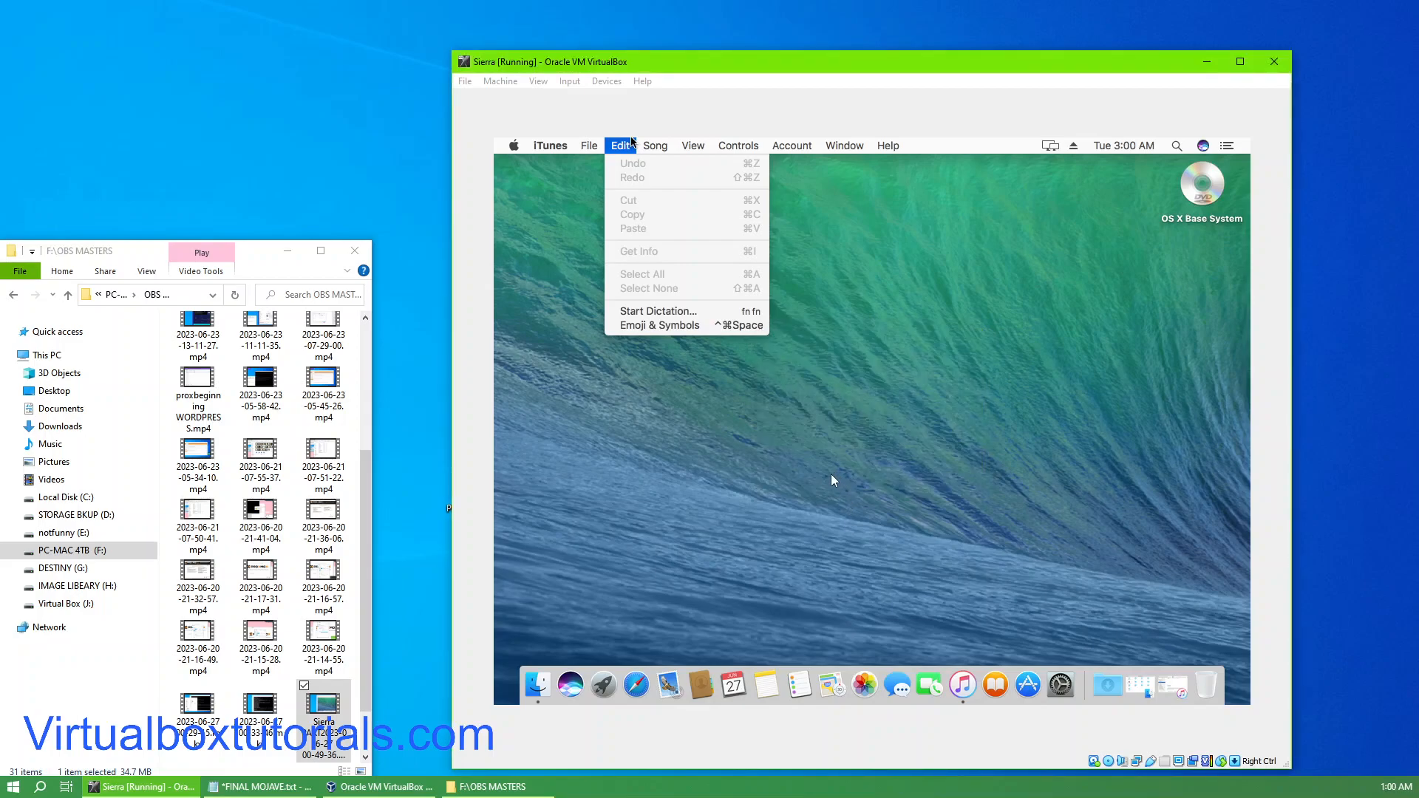
Insert the Guest Additions CD image into the Sierra virtual machine.
mouse_move(852, 144)
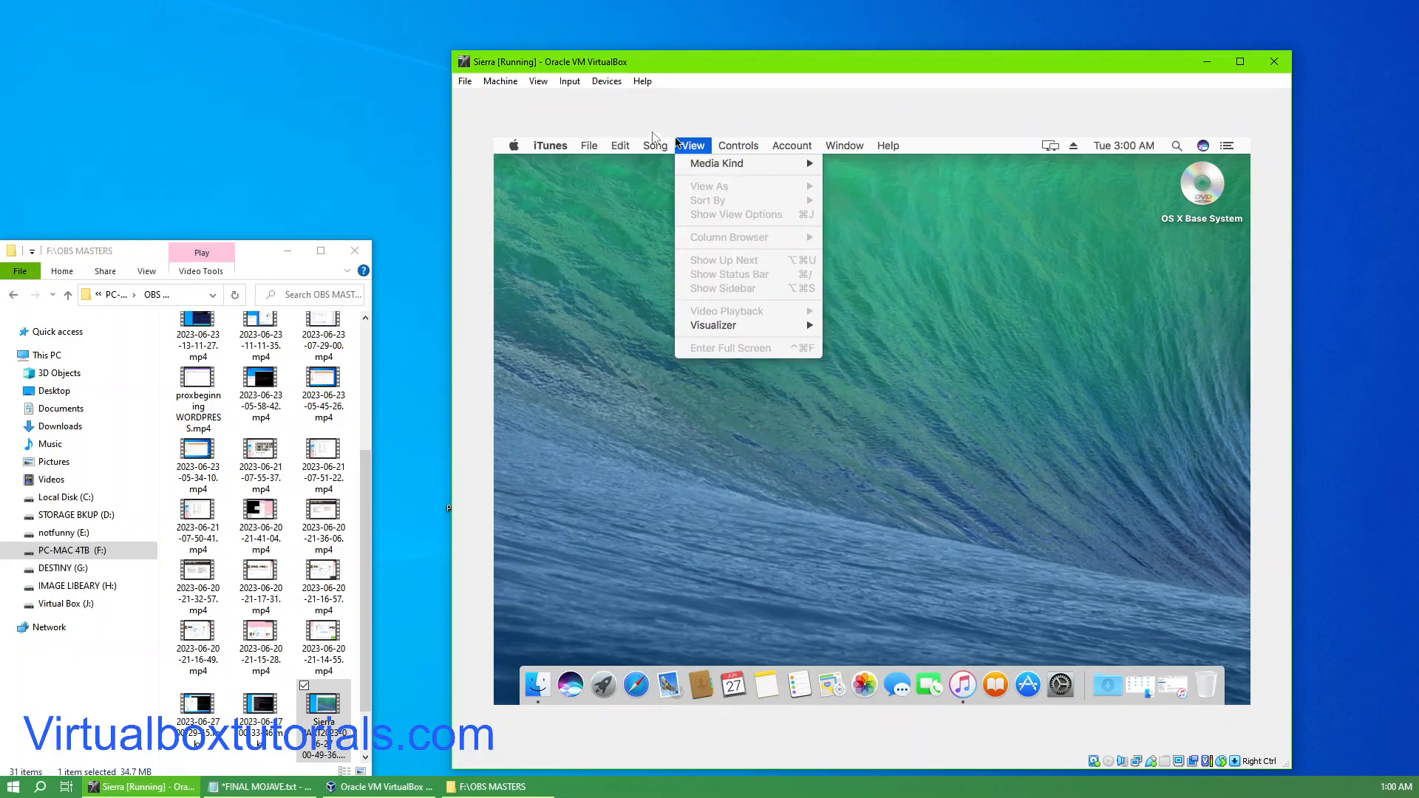
mouse_move(655, 146)
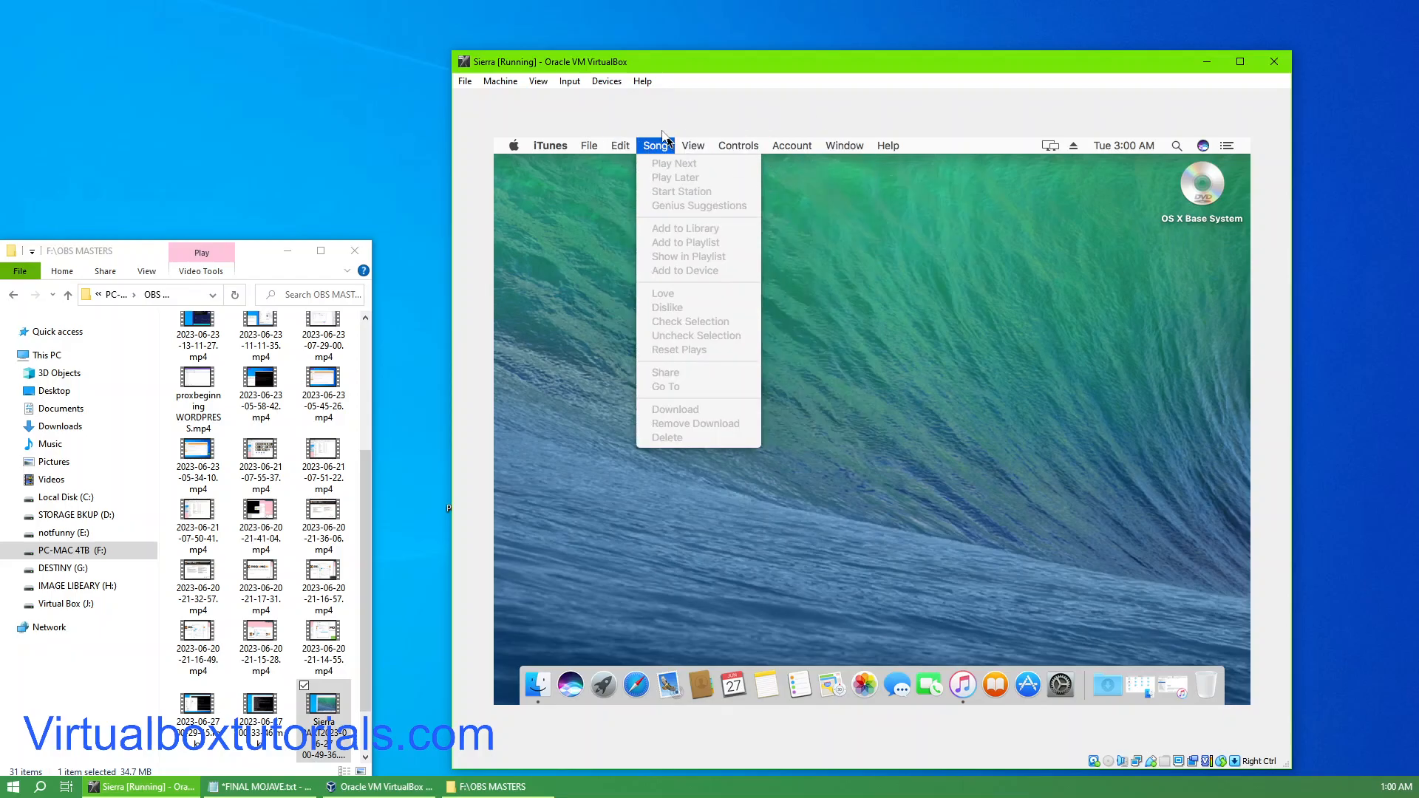
left_click(601, 82)
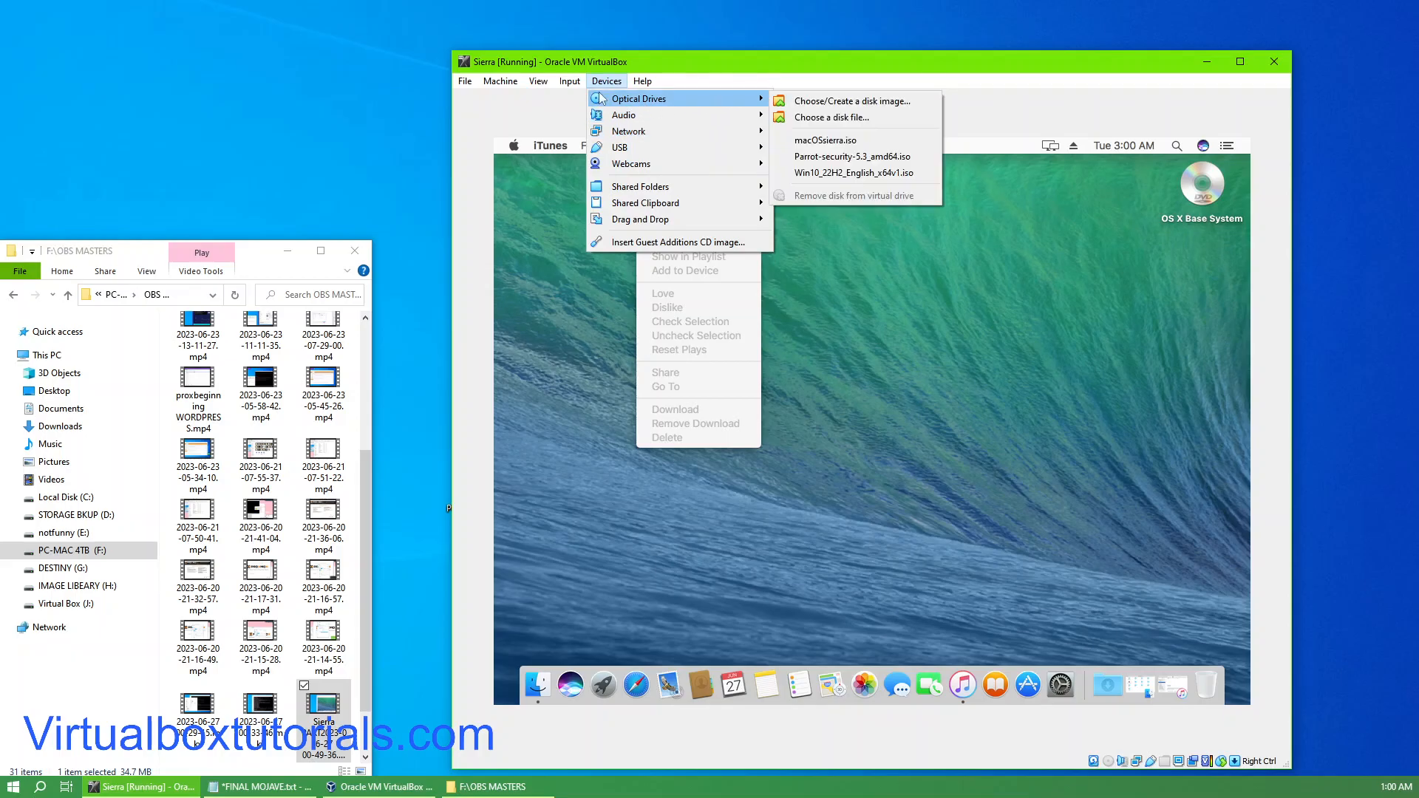
left_click(631, 244)
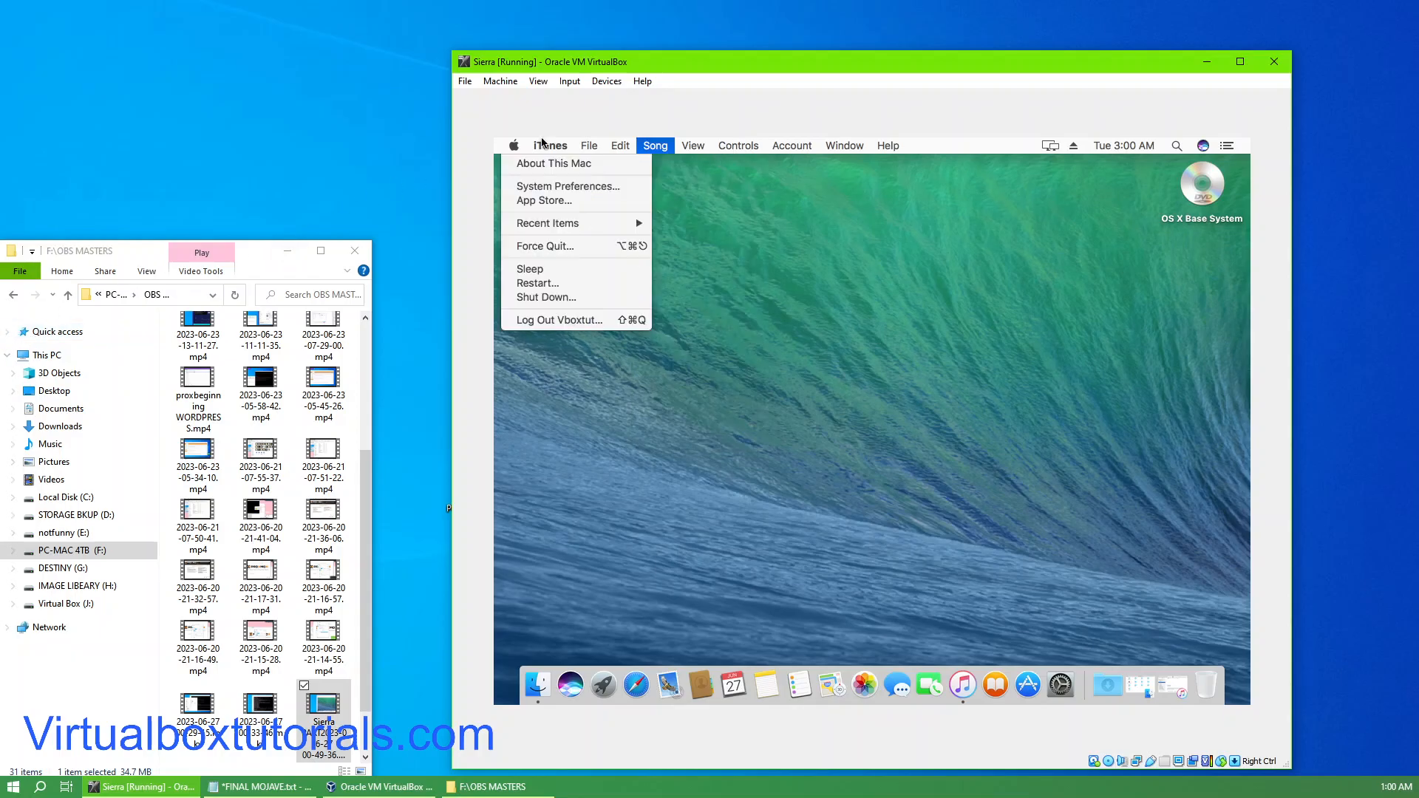
Eject the disc from iTunes and quit iTunes.
mouse_move(693, 145)
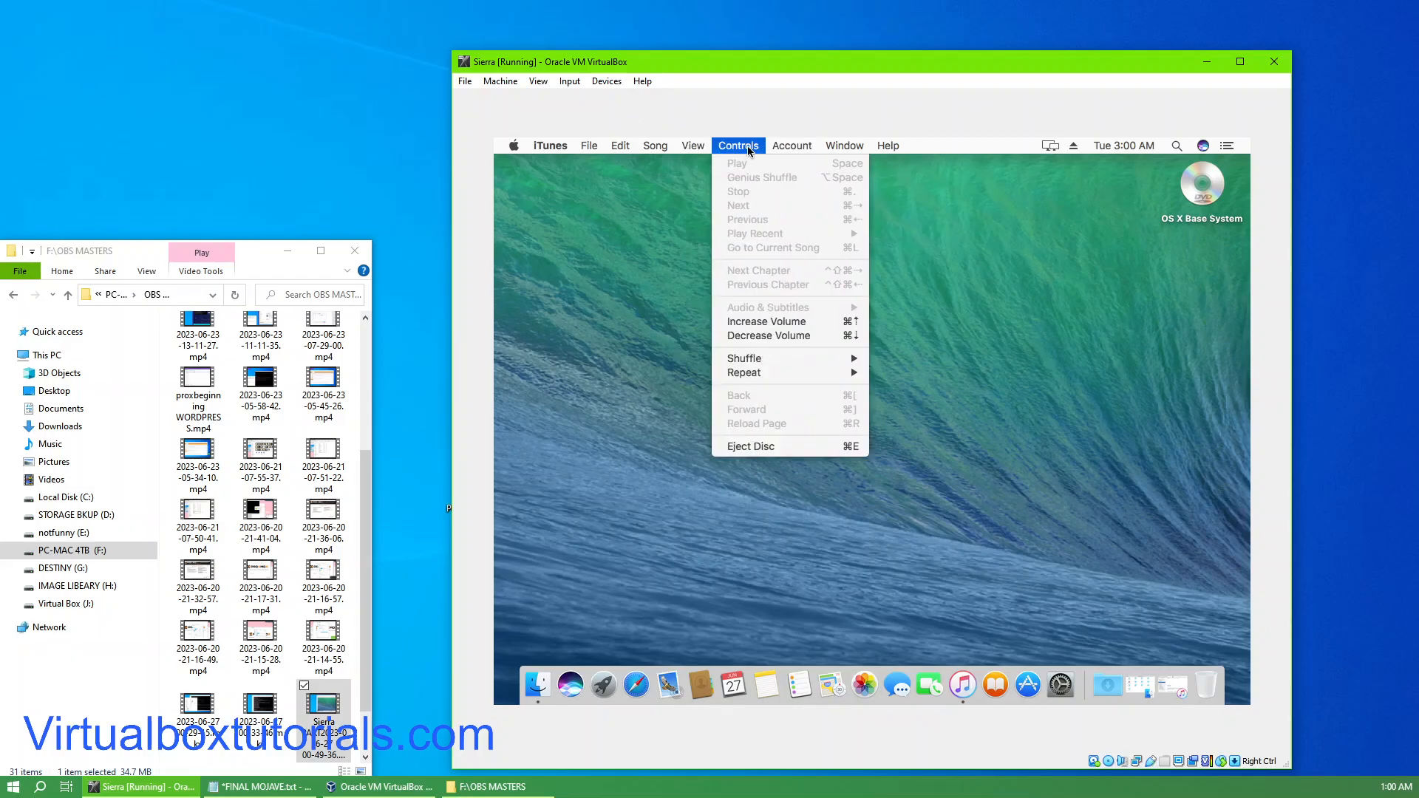
left_click(752, 448)
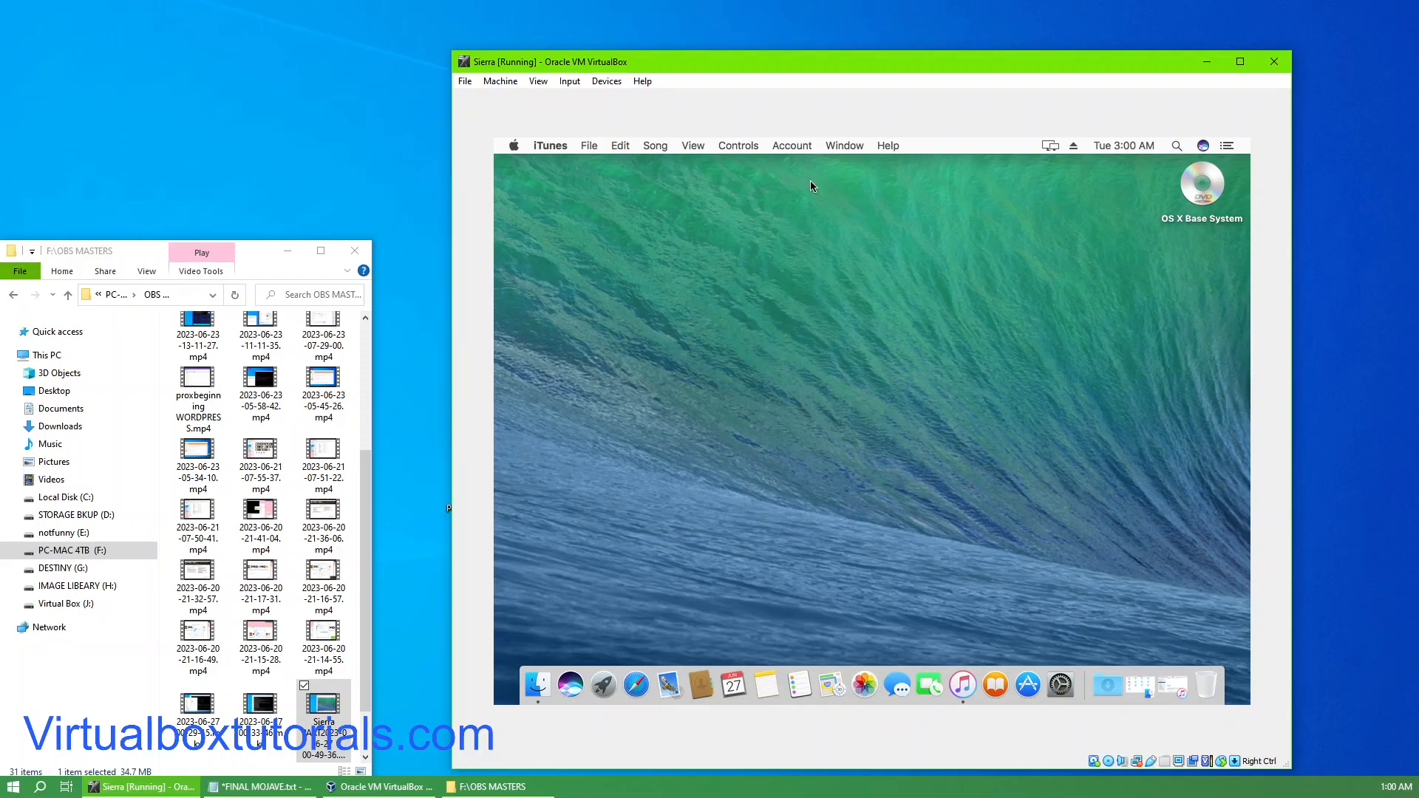
left_click(548, 145)
left_click(564, 320)
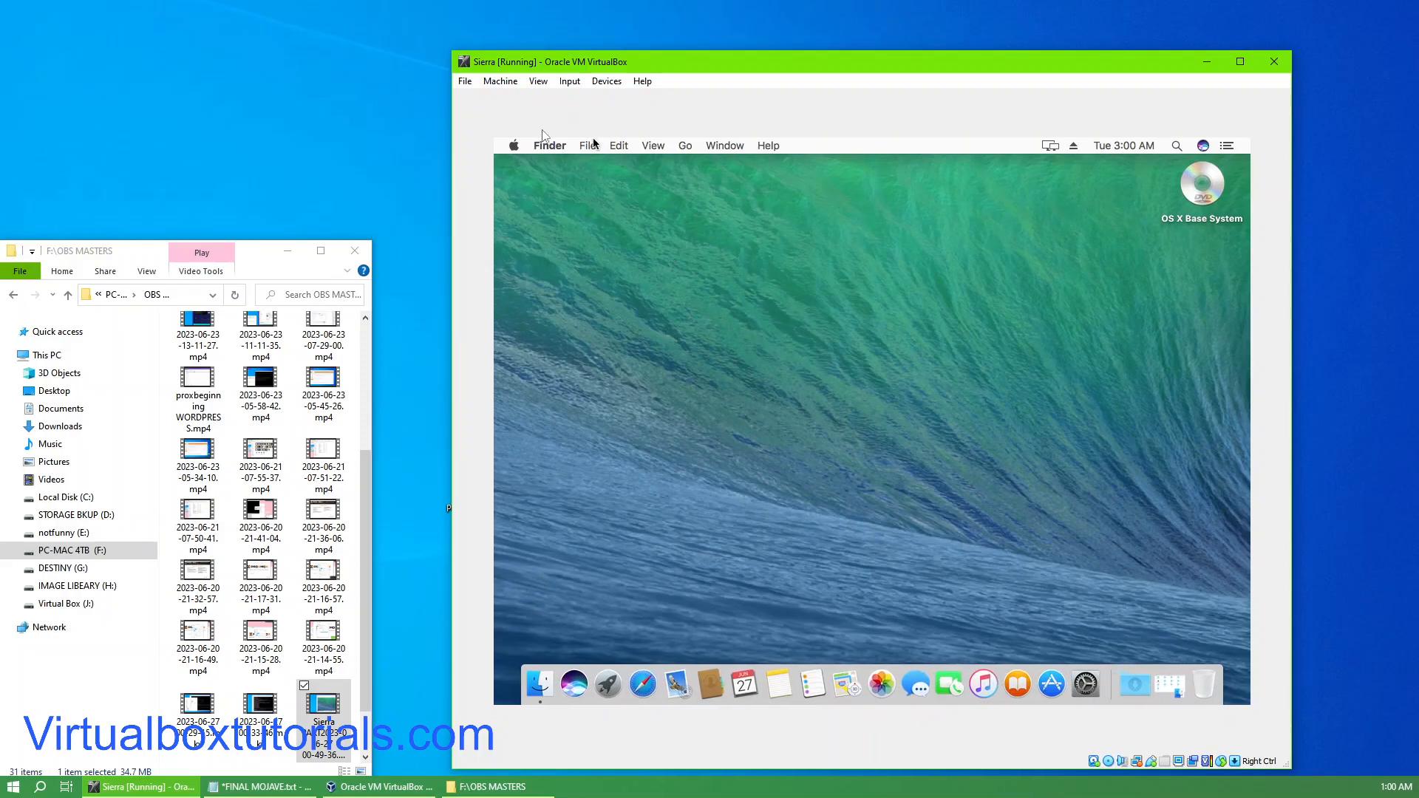
Set the Finder preferences to show hard disks on the desktop and keep folders on top when sorting by name.
left_click(551, 146)
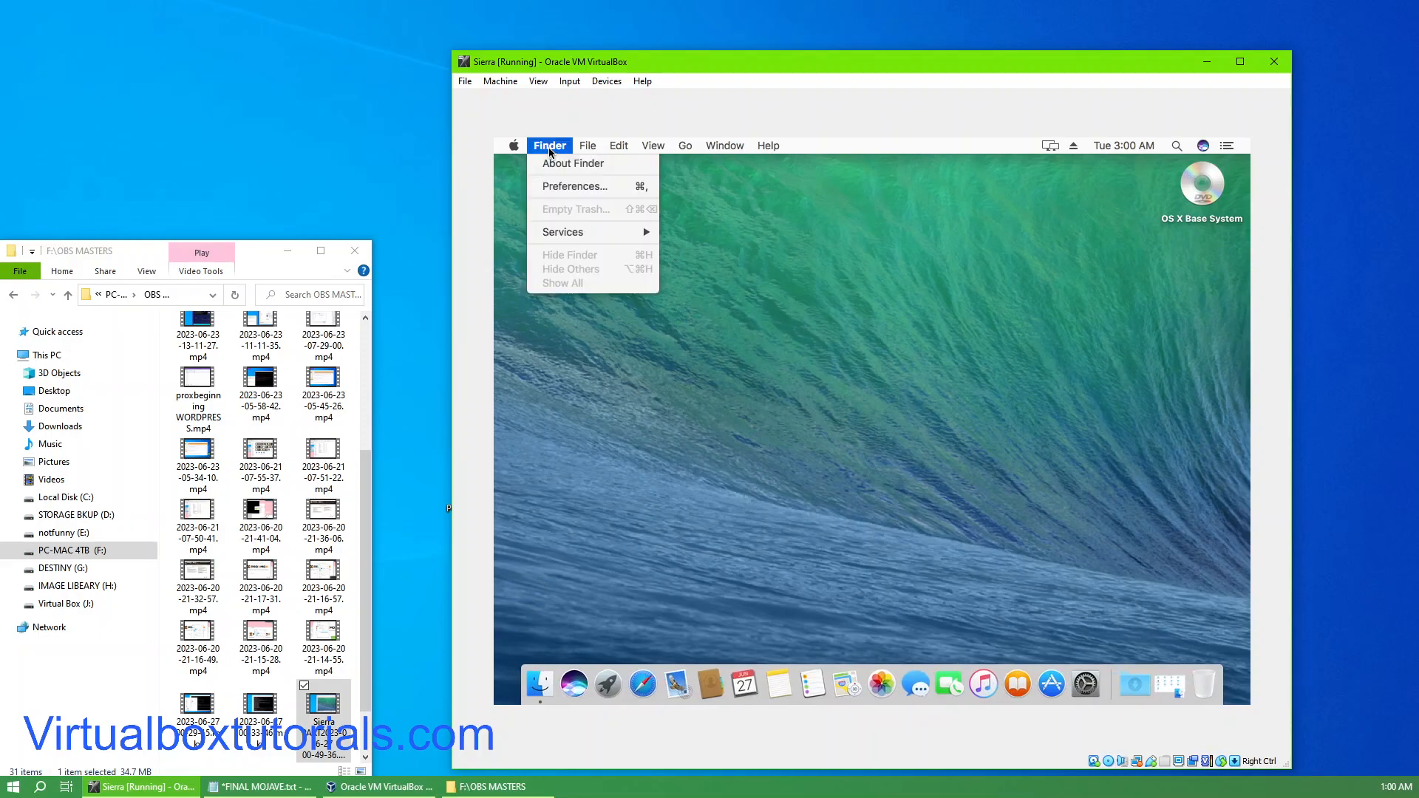
left_click(566, 186)
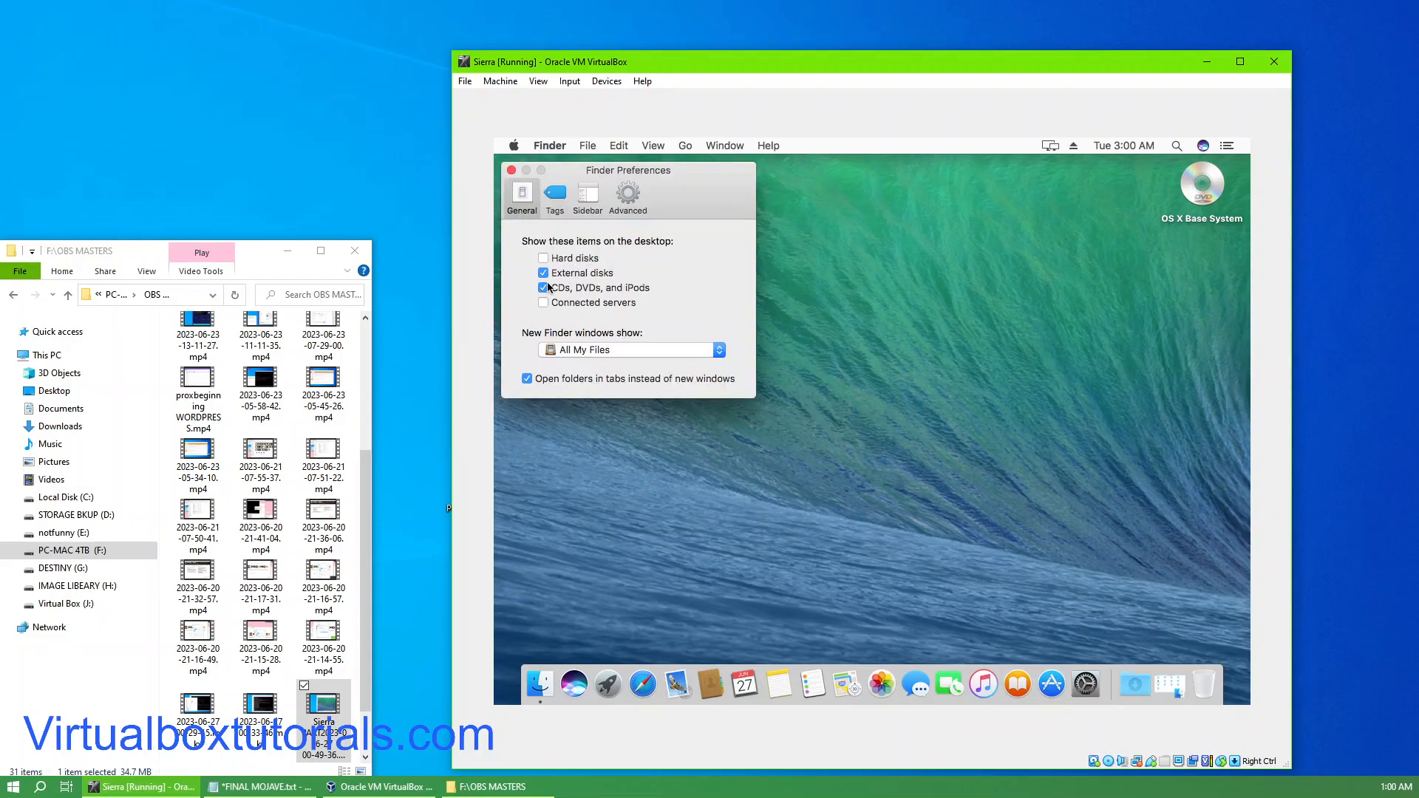
left_click(544, 260)
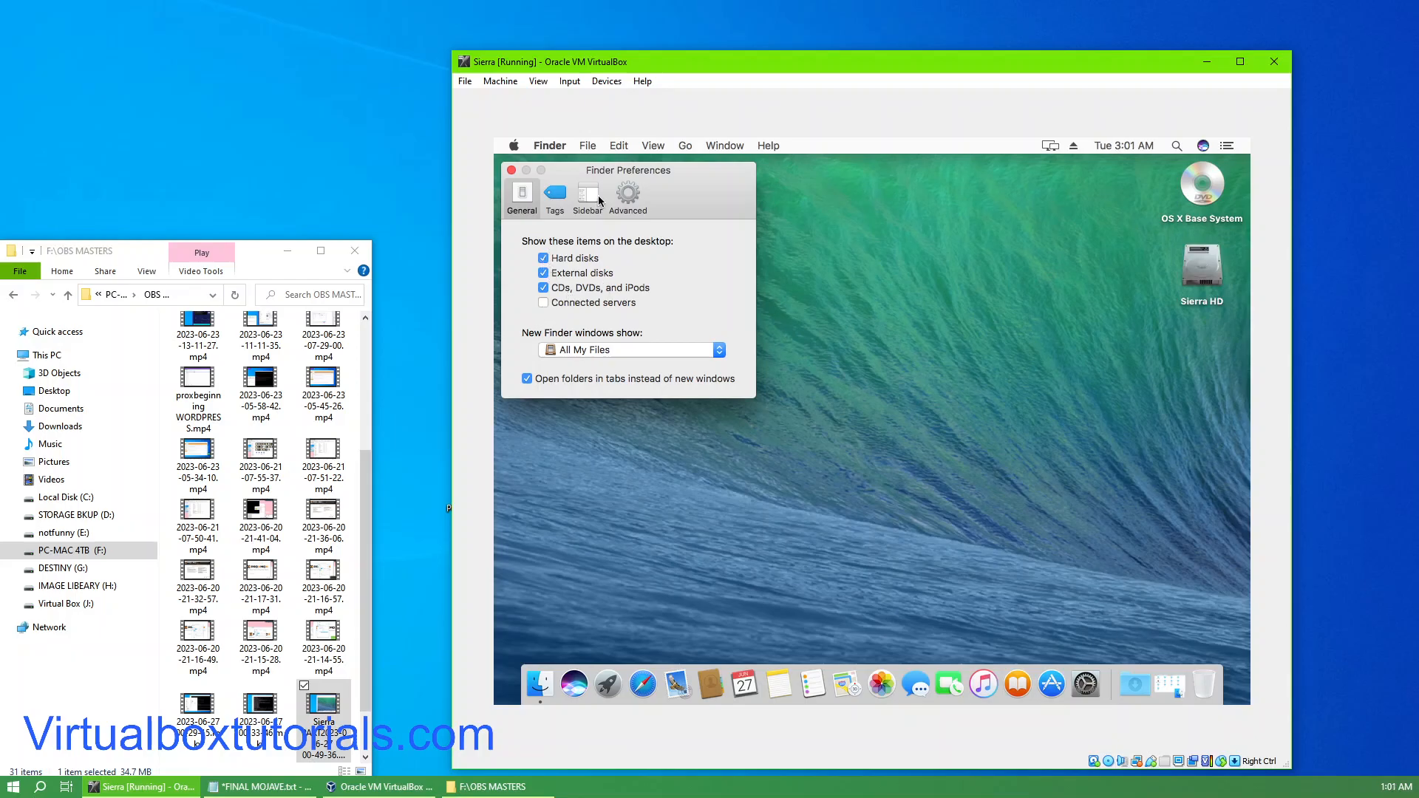
left_click(627, 210)
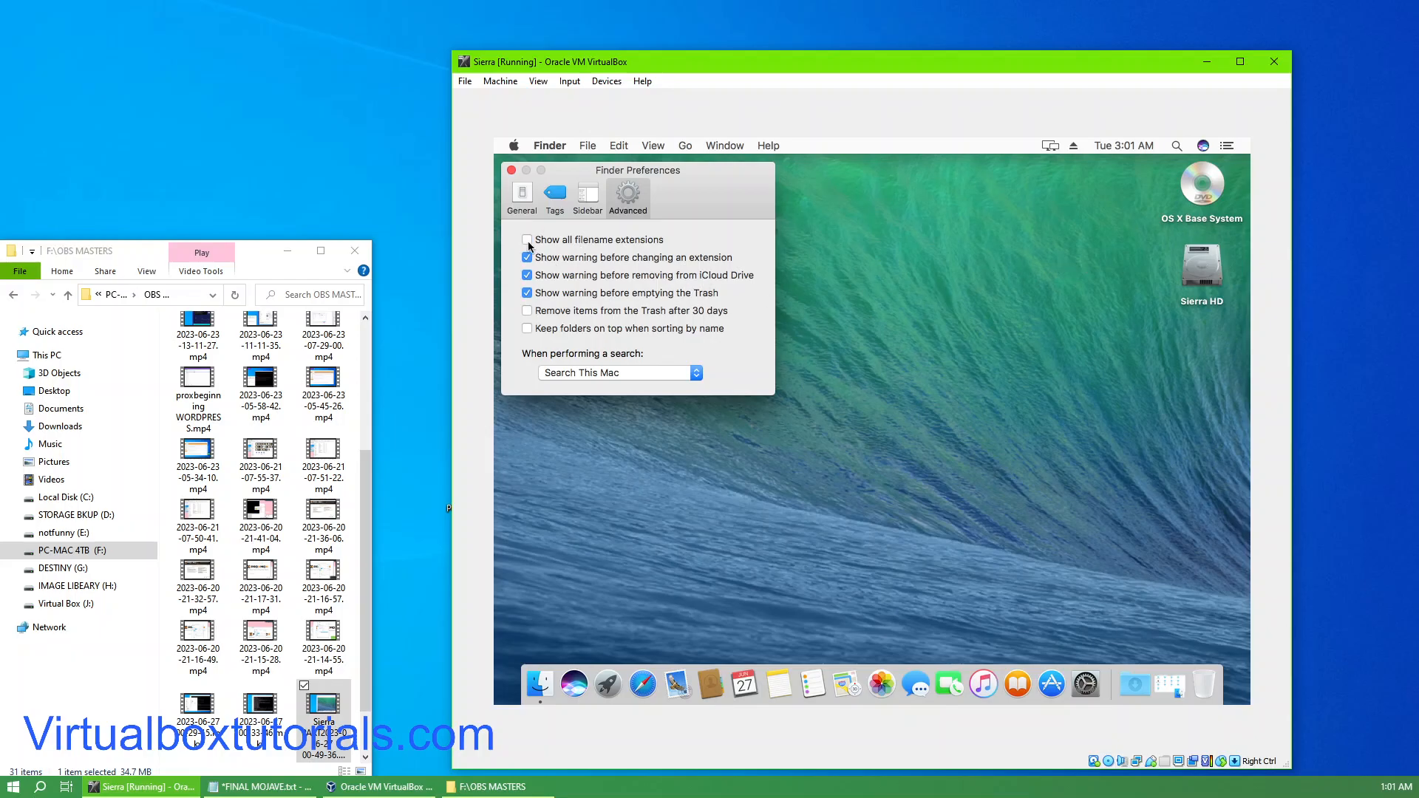
left_click(527, 330)
Configure the Finder sidebar to hide iCloud Drive, Back to My Mac, Connected servers and Bonjour computers, and to show the home folder.
left_click(588, 209)
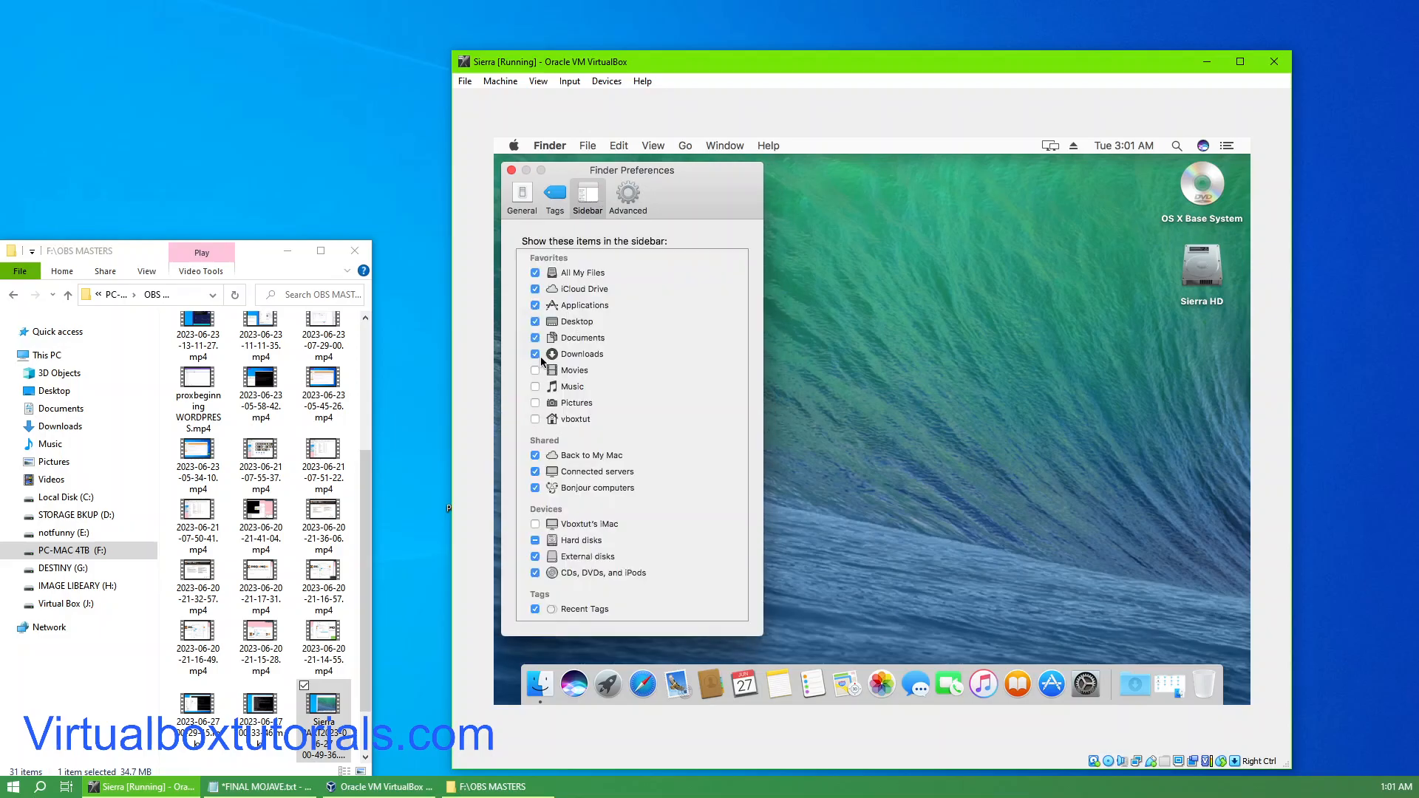
left_click(535, 290)
left_click(536, 419)
left_click(535, 455)
left_click(535, 471)
left_click(536, 488)
Toggle the iMac entry among the sidebar's devices and close the Finder preferences.
left_click(535, 524)
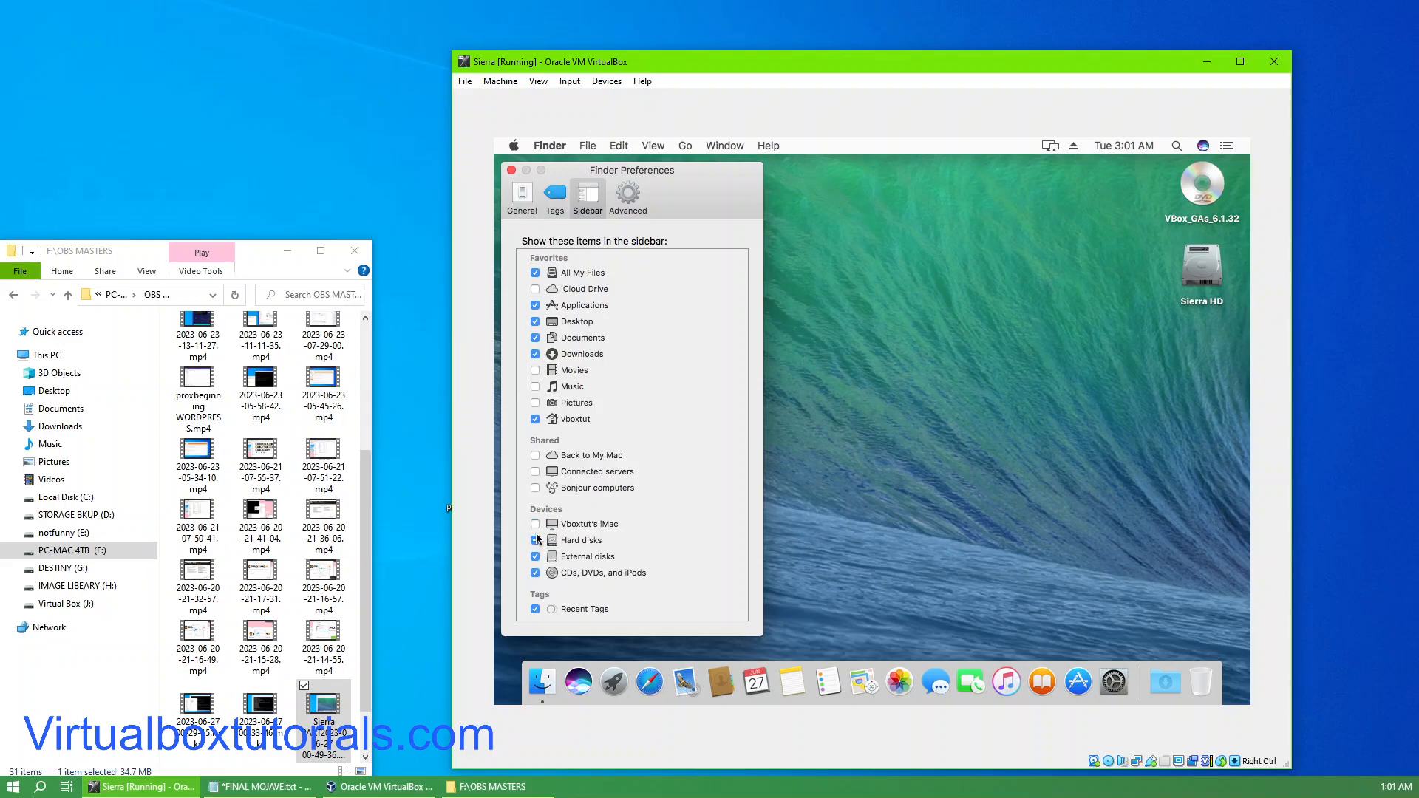
left_click(534, 525)
left_click(535, 524)
left_click(511, 170)
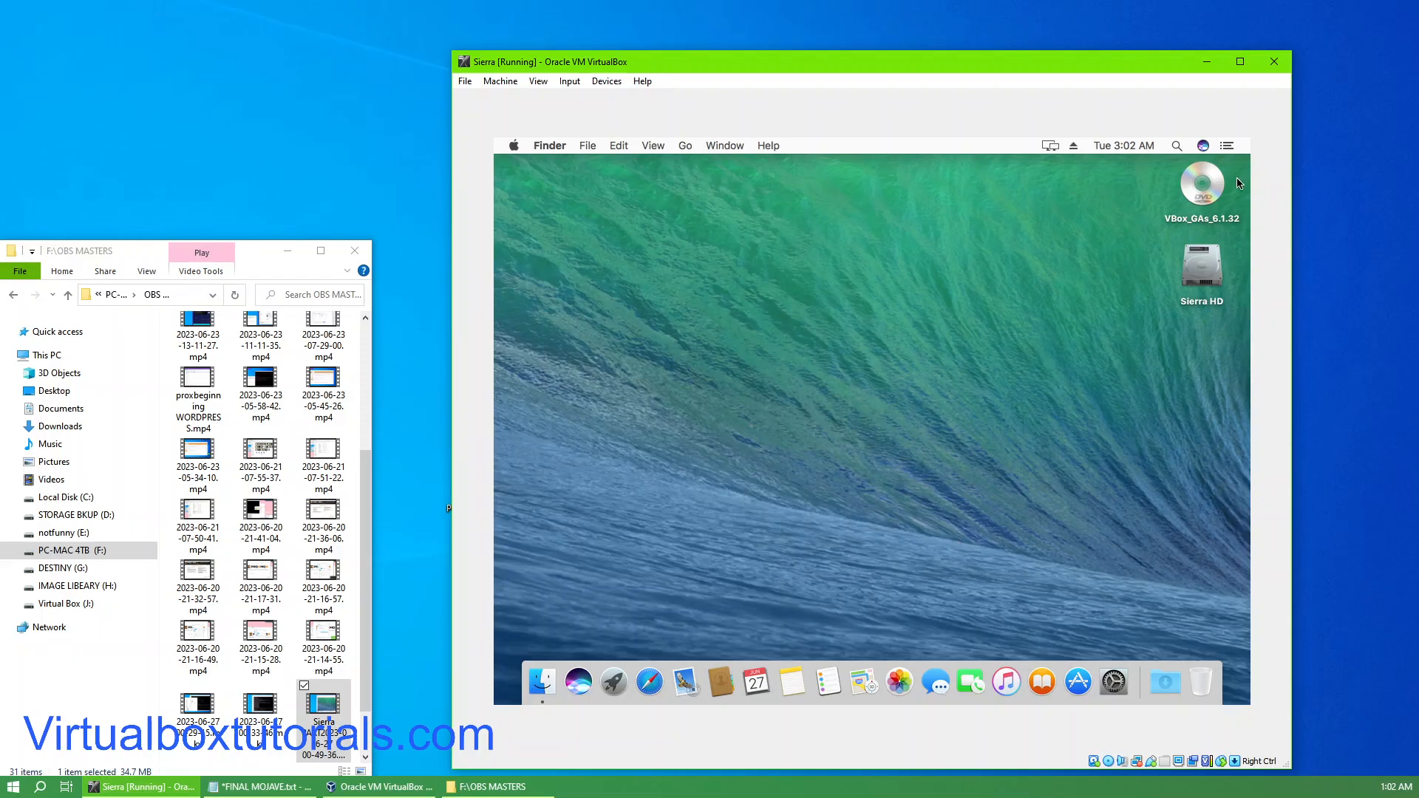
Open the VBox_GAs_6.1.32 disc from the desktop and launch the VBoxDarwinAdditions.pkg installer.
left_click(1201, 174)
double_click(1203, 178)
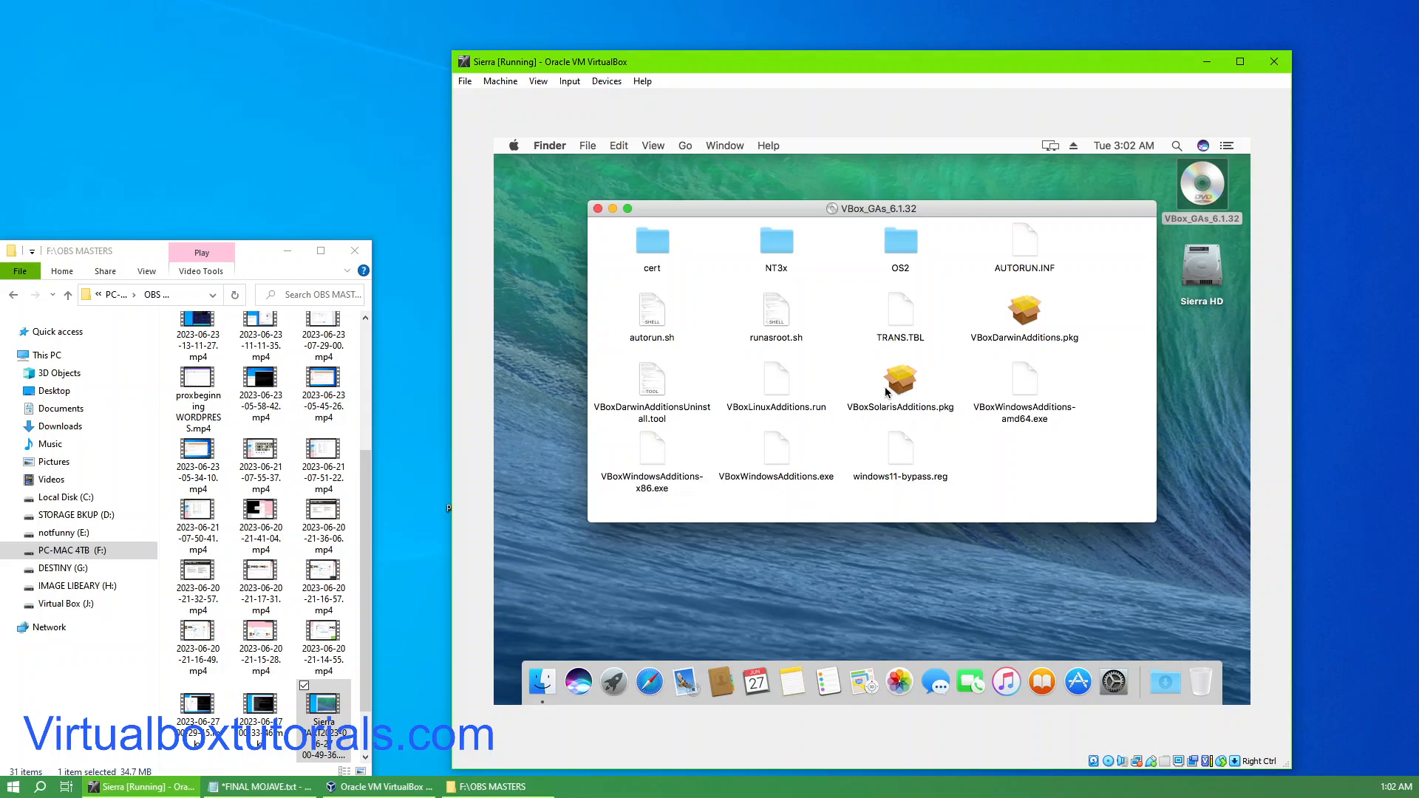
left_click(1030, 313)
double_click(1022, 318)
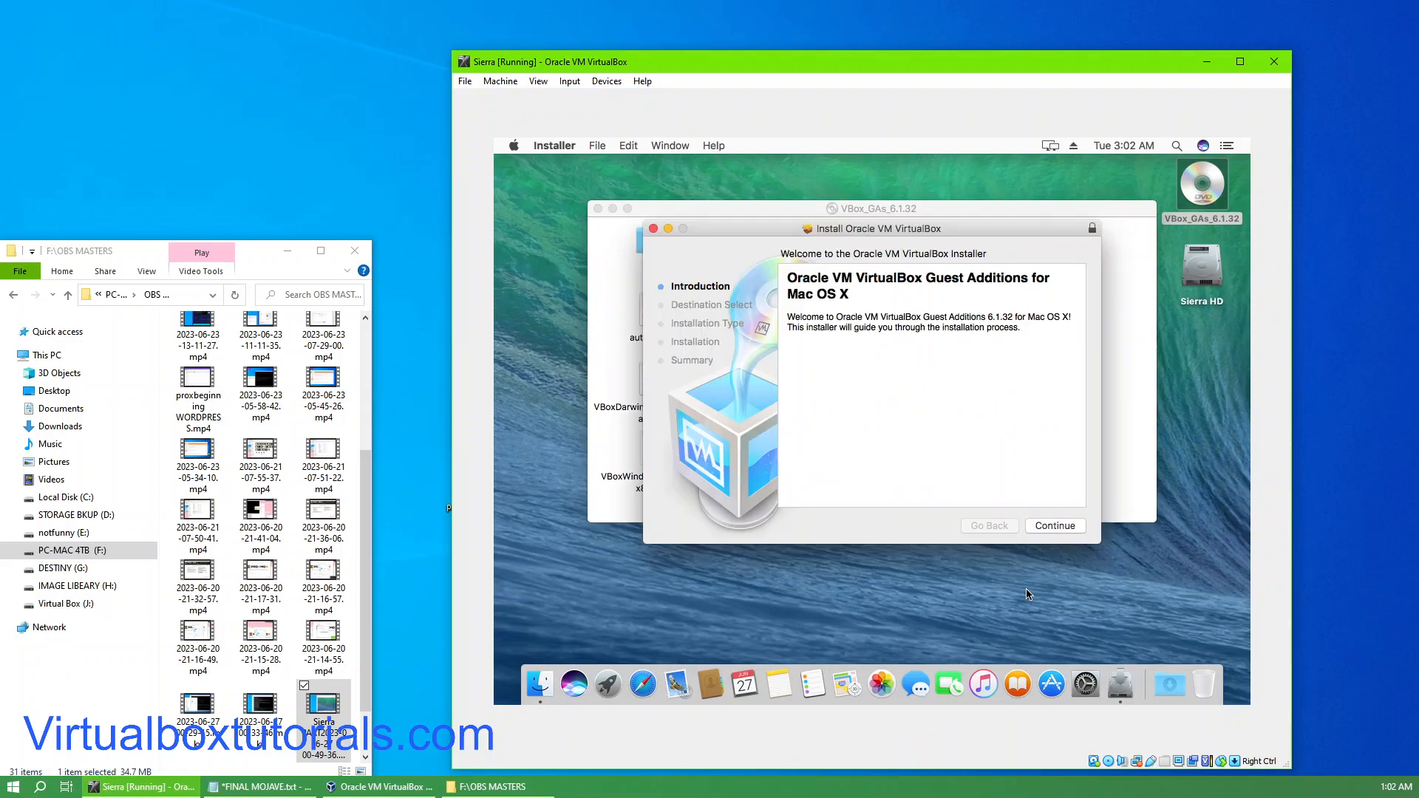
Run the standard Guest Additions installation on Sierra HD, authorizing it with the account password.
left_click(1068, 527)
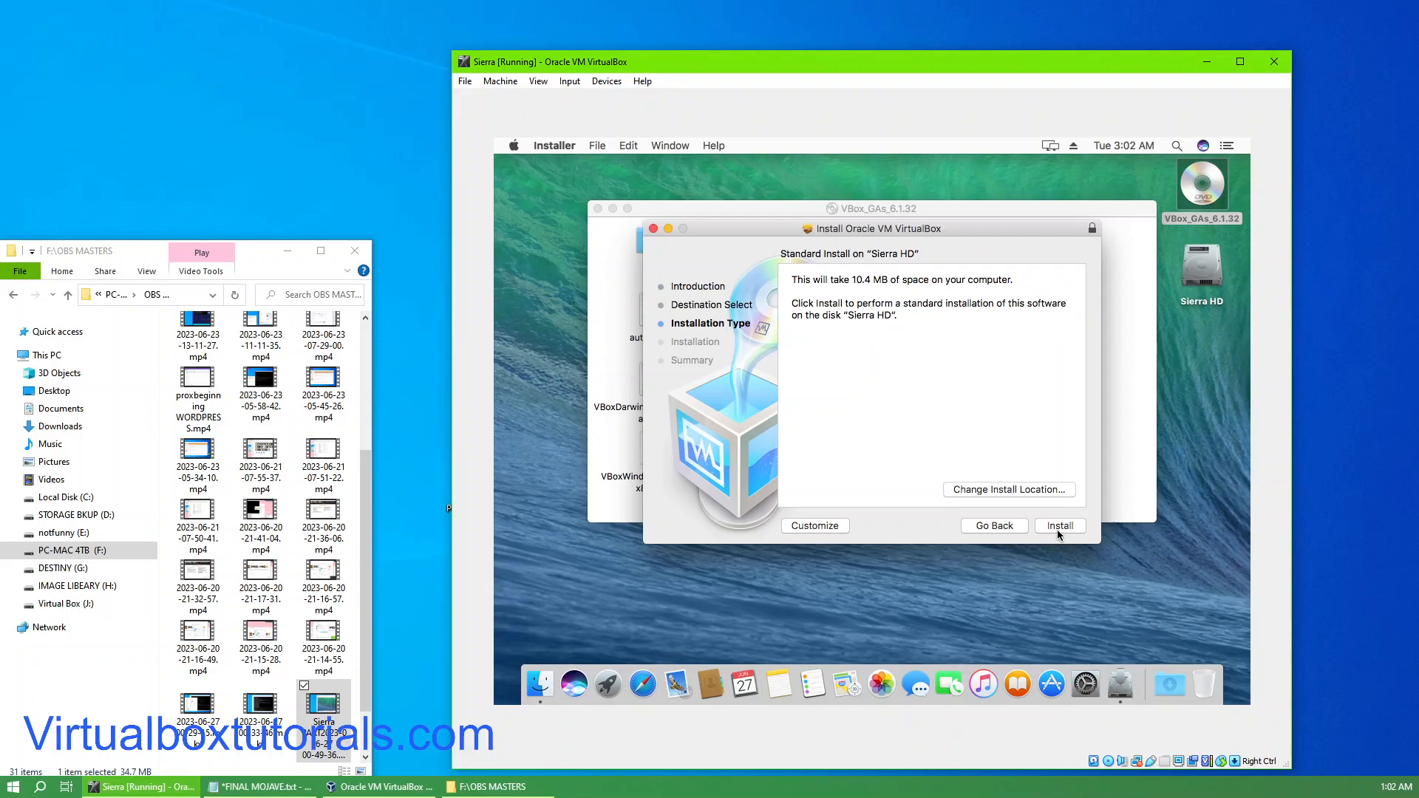
left_click(1057, 529)
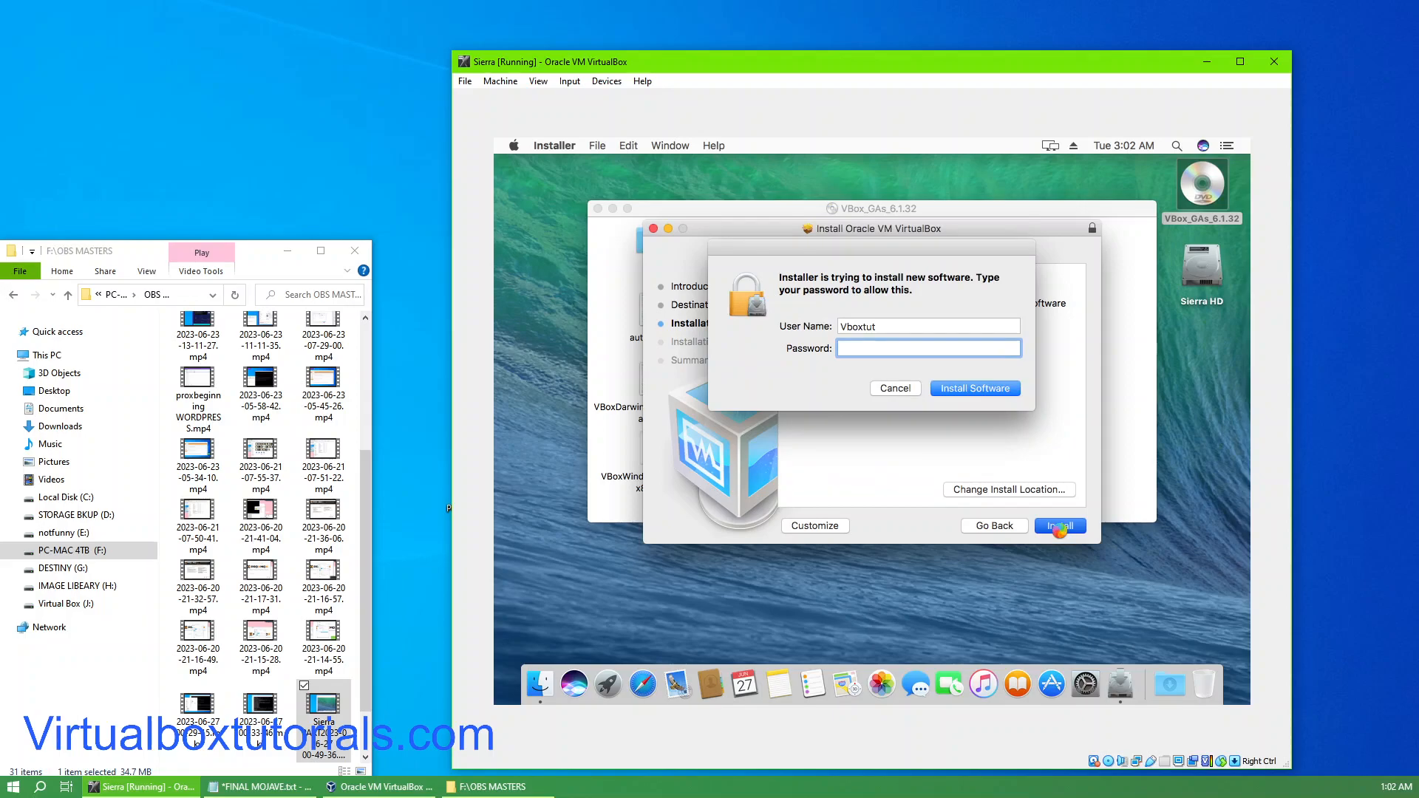
type("v")
key("Return")
type("v")
key("Return")
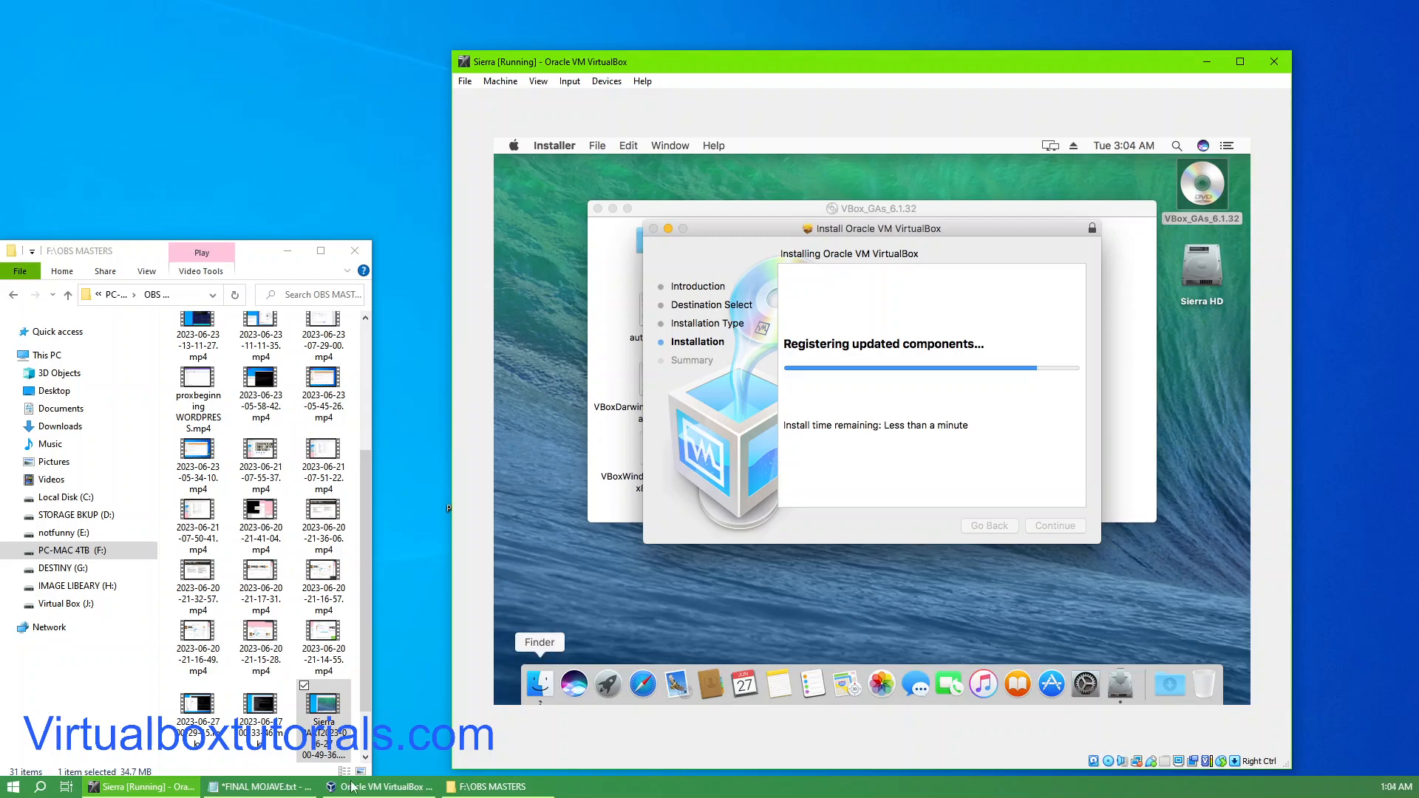
Switch to VirtualBox Manager, open the Sierra machine's settings, and review the System section's motherboard and processor options.
left_click(122, 789)
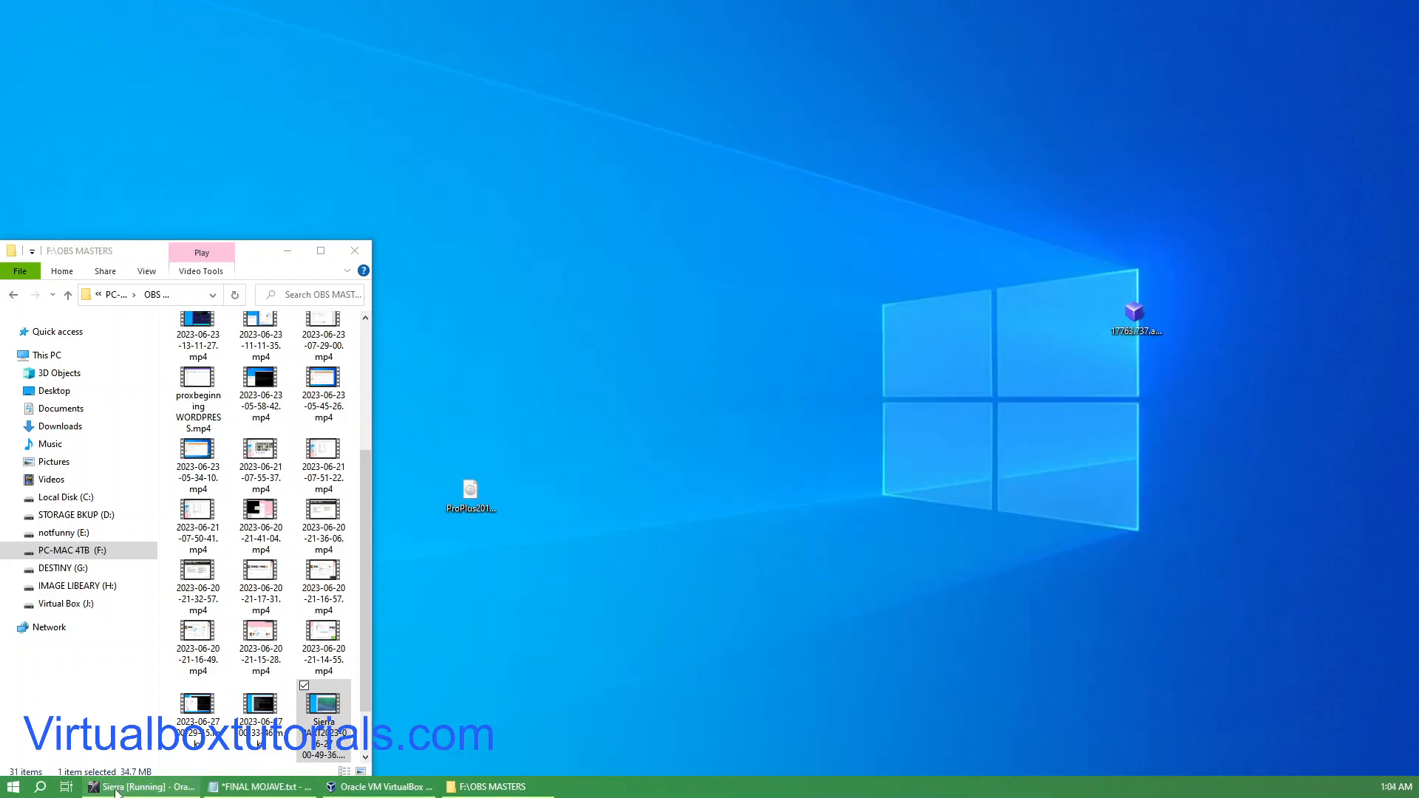
left_click(122, 789)
left_click(370, 787)
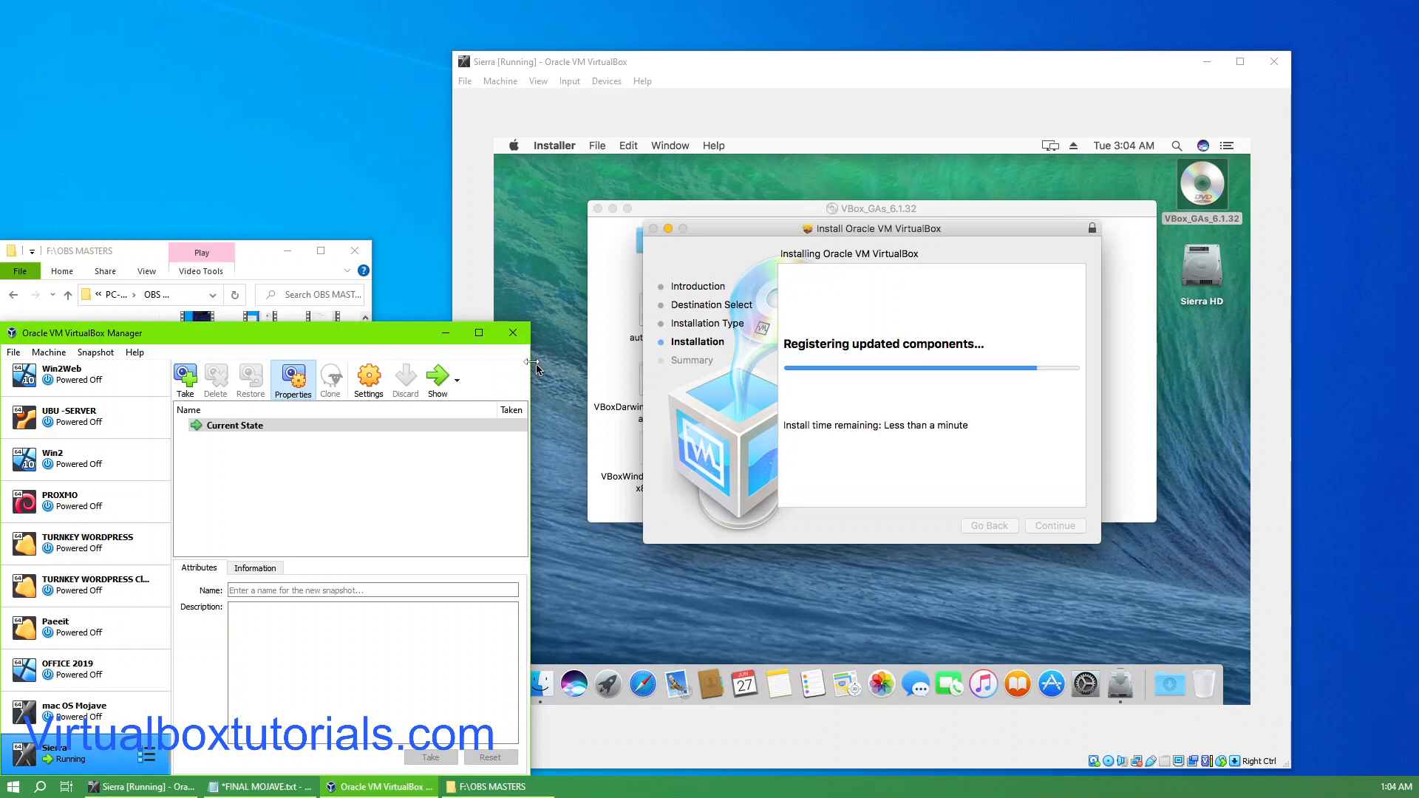
left_click_drag(297, 331, 264, 320)
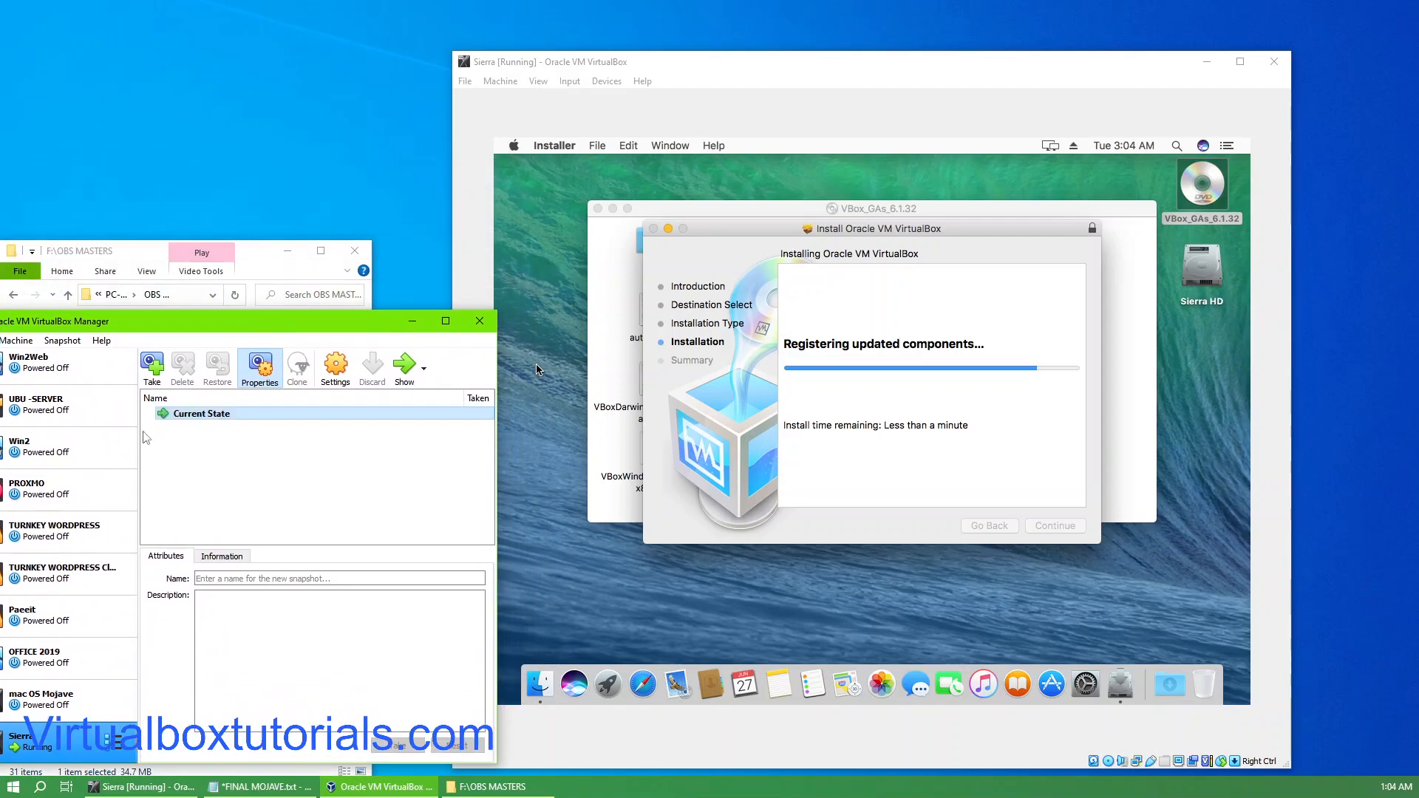
left_click_drag(142, 322, 184, 329)
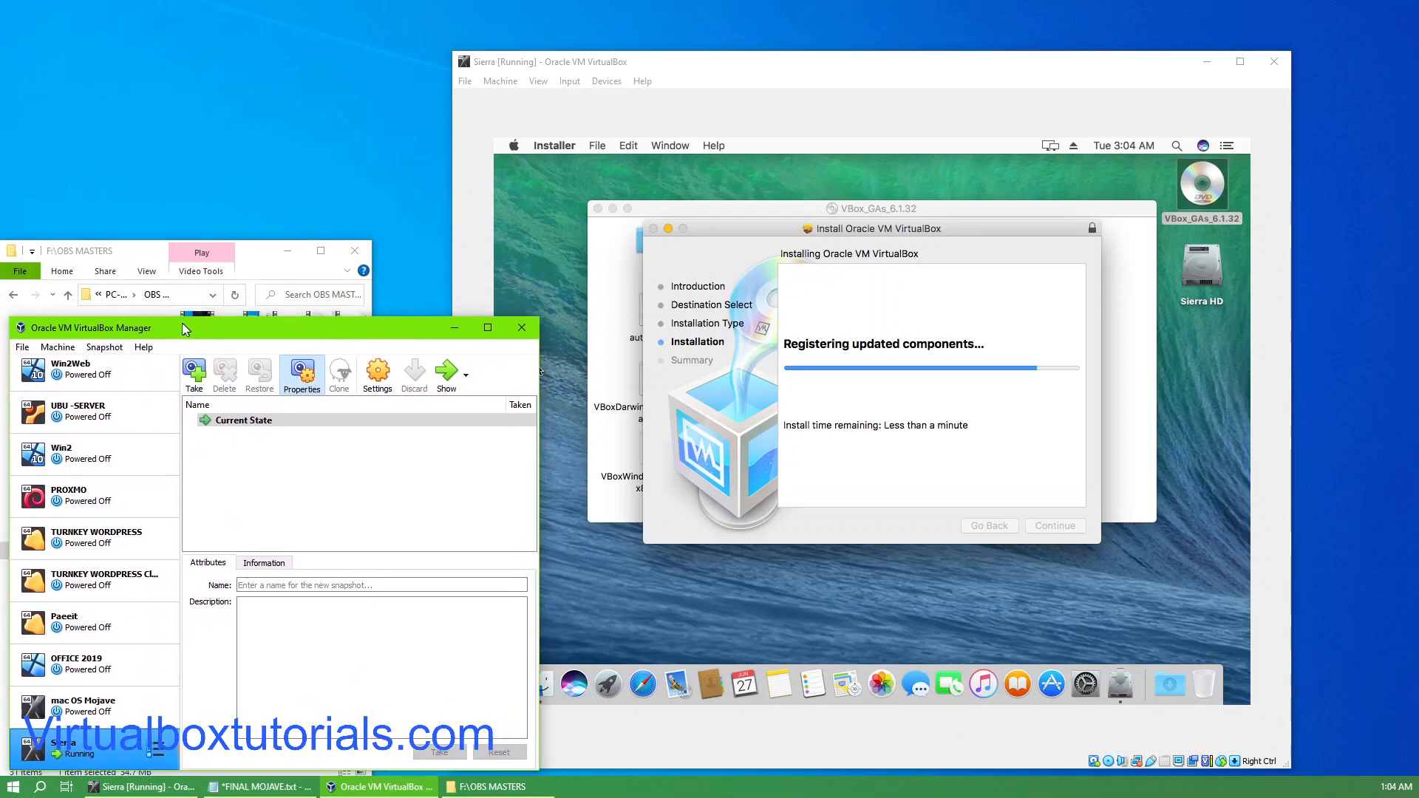
left_click(374, 381)
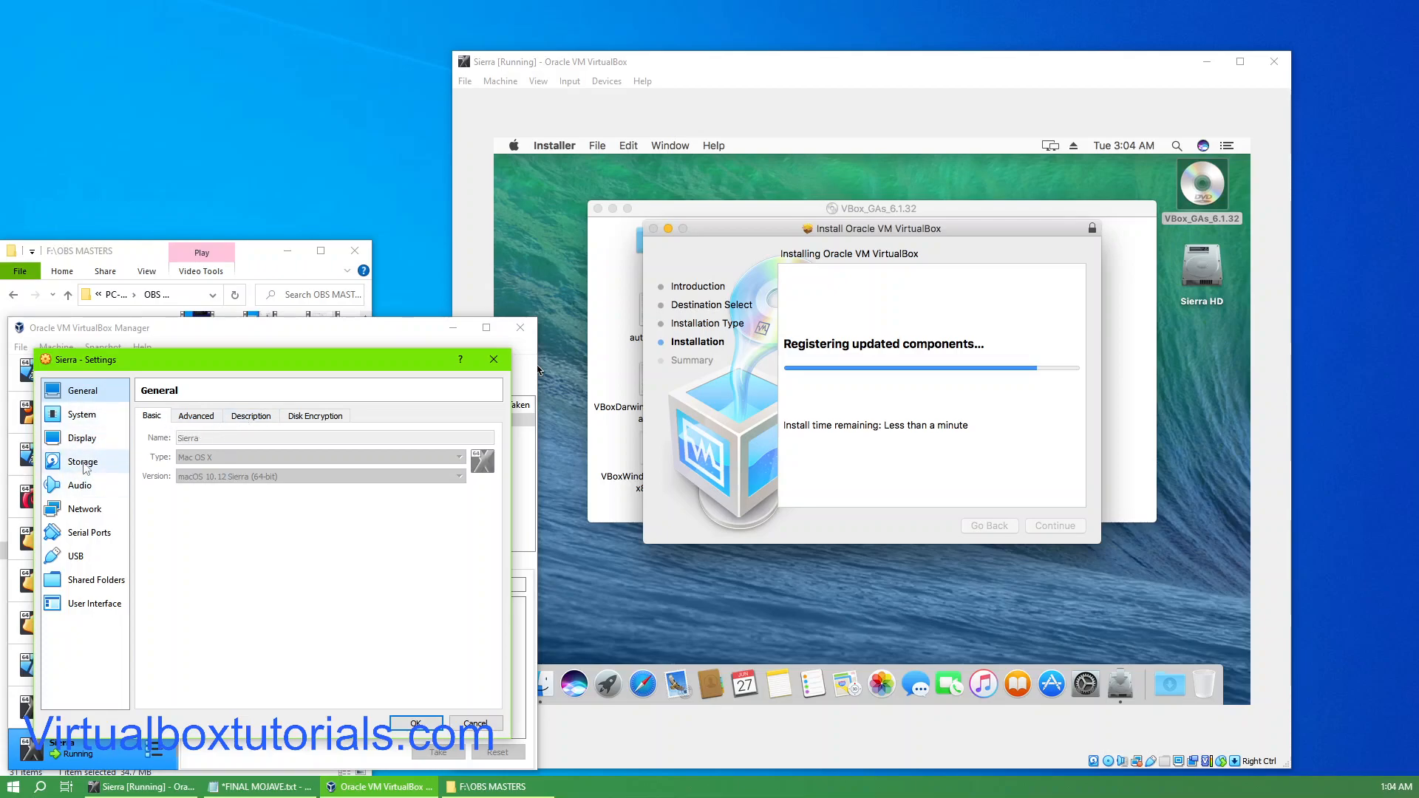
left_click(83, 415)
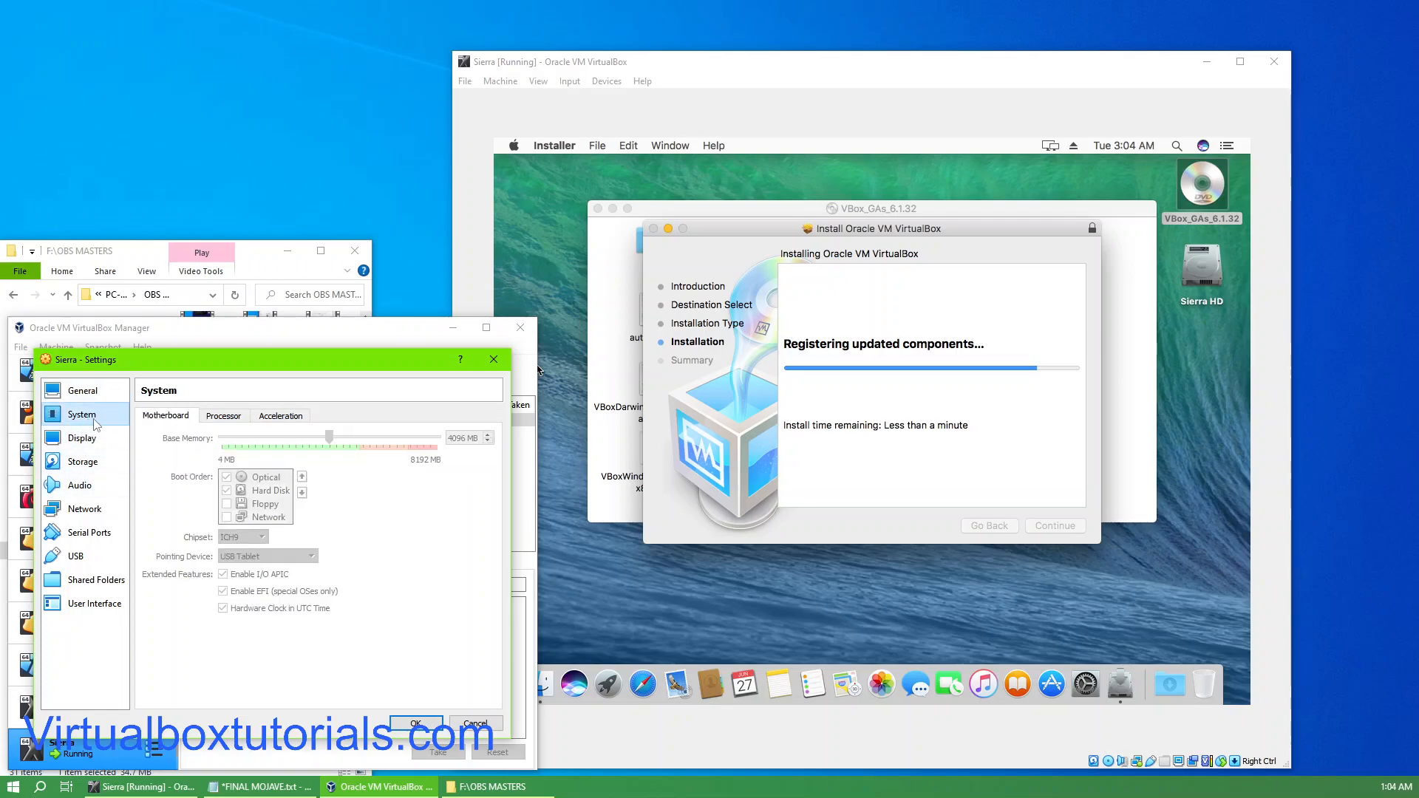
left_click(223, 416)
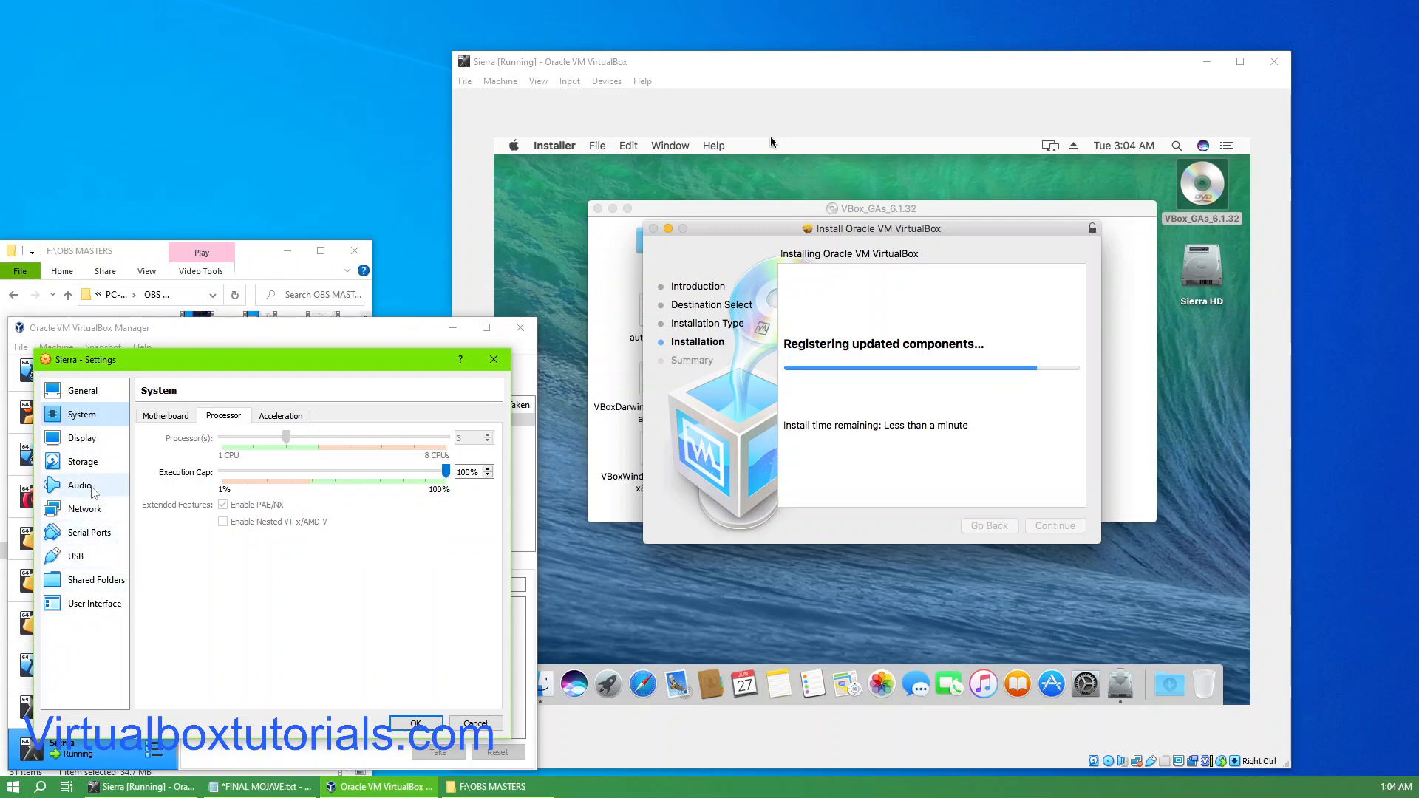
Review the Sierra machine's display settings and attached storage devices, and close the settings without saving.
left_click(112, 439)
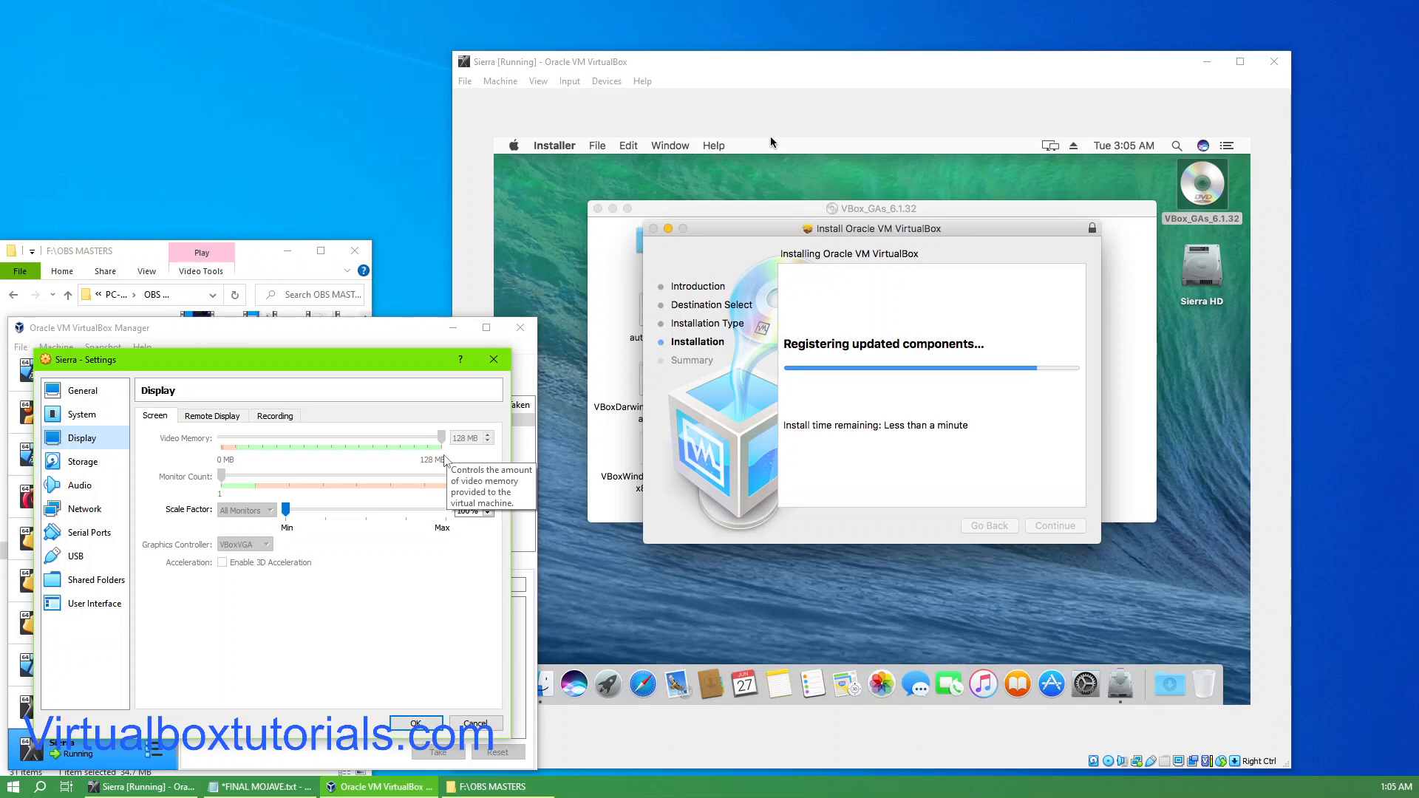
left_click(68, 465)
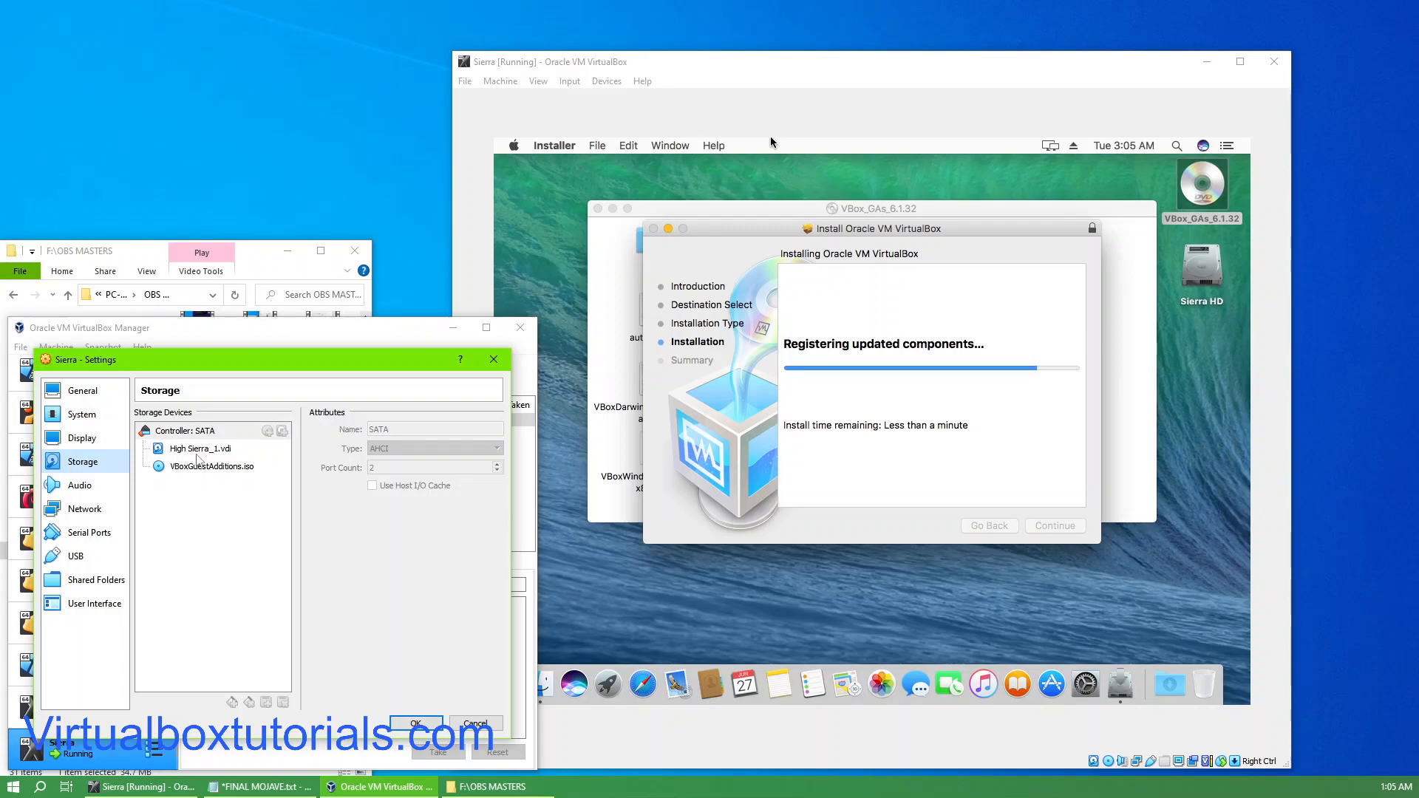
mouse_move(197, 458)
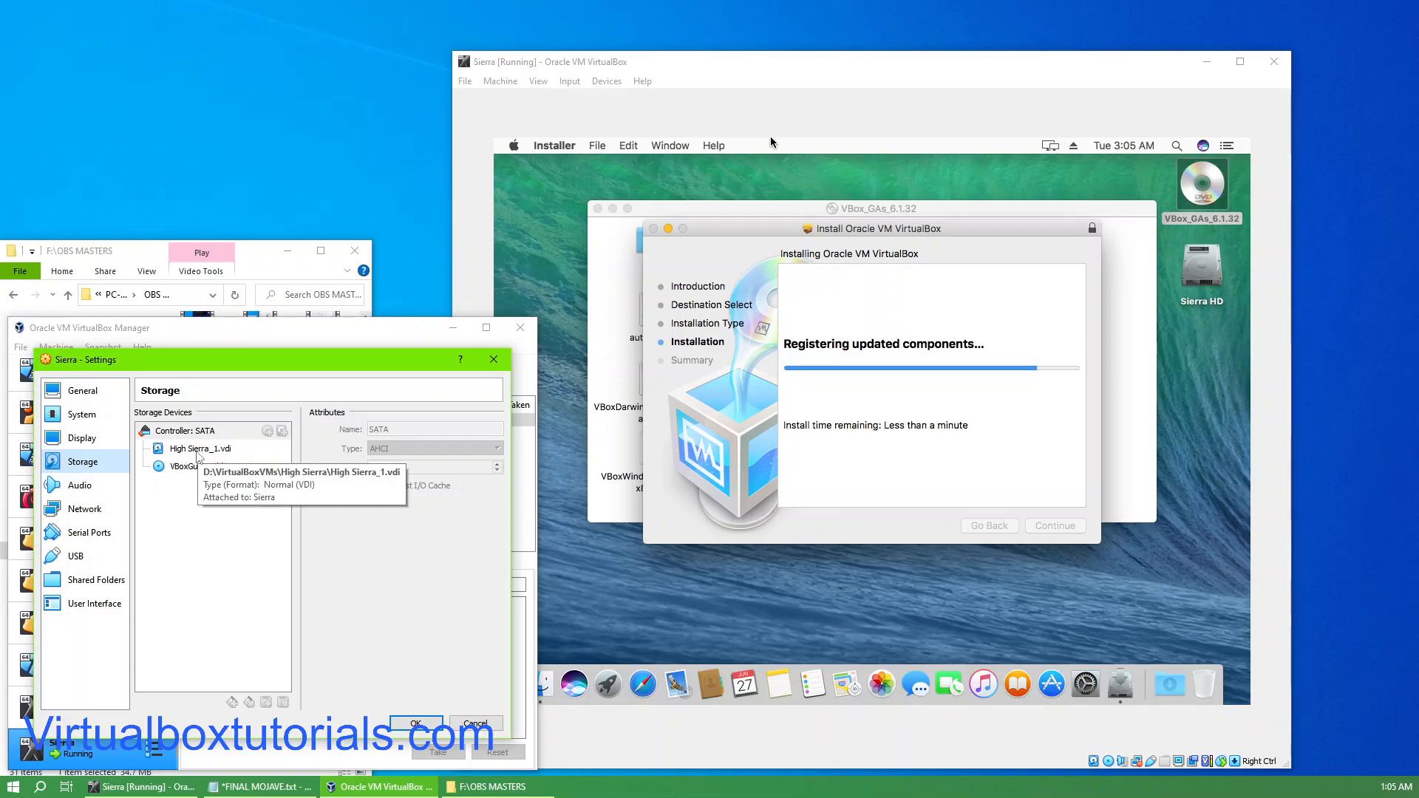
right_click(197, 457)
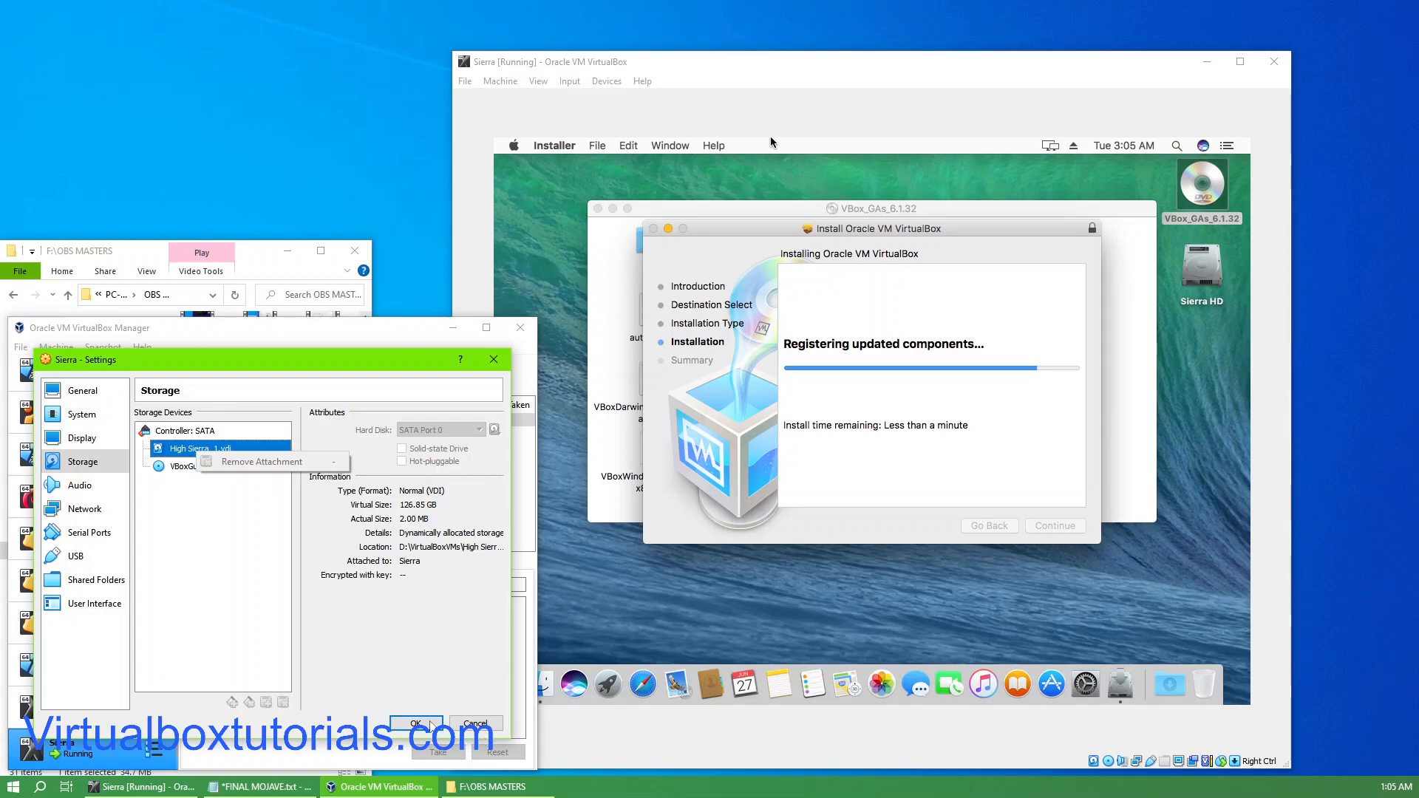
left_click(165, 466)
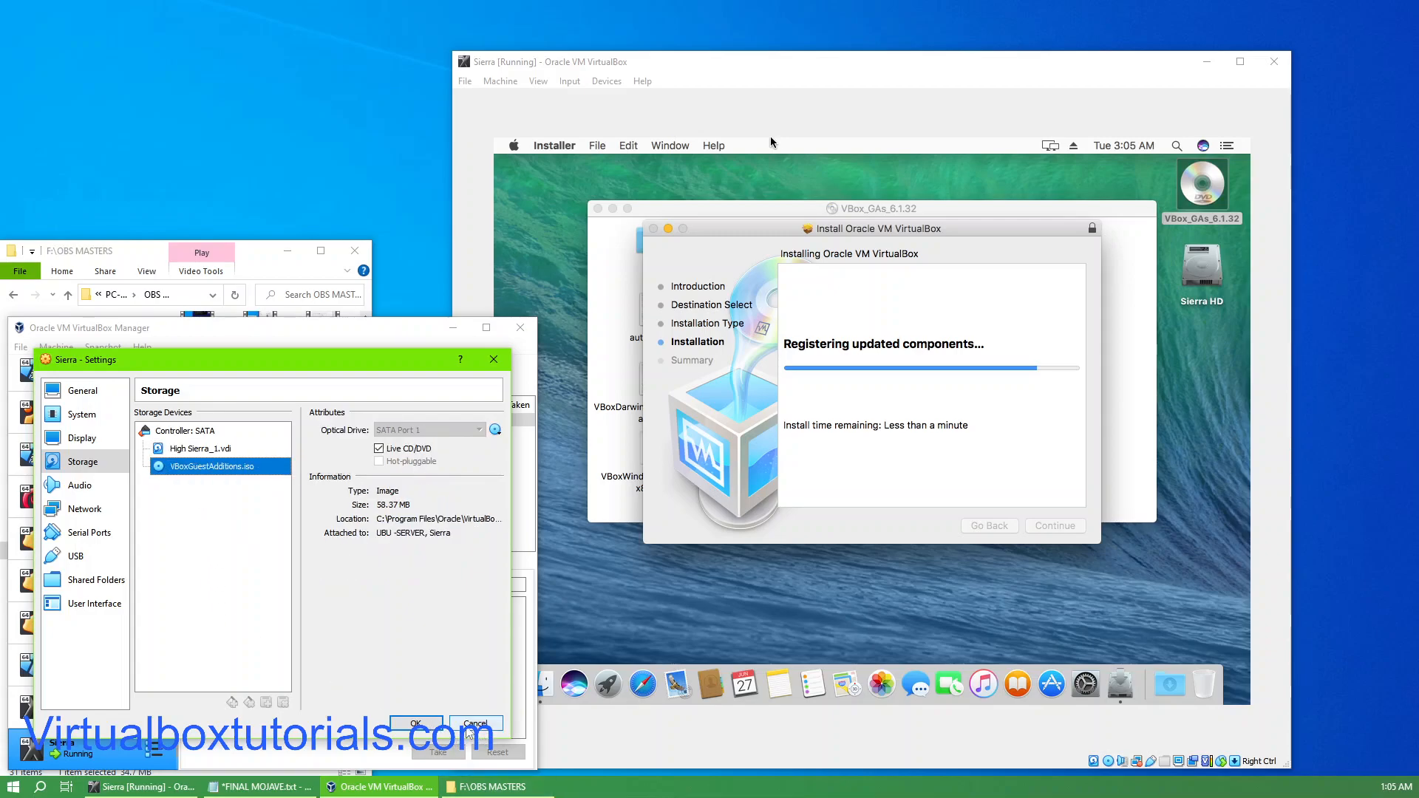
left_click(477, 724)
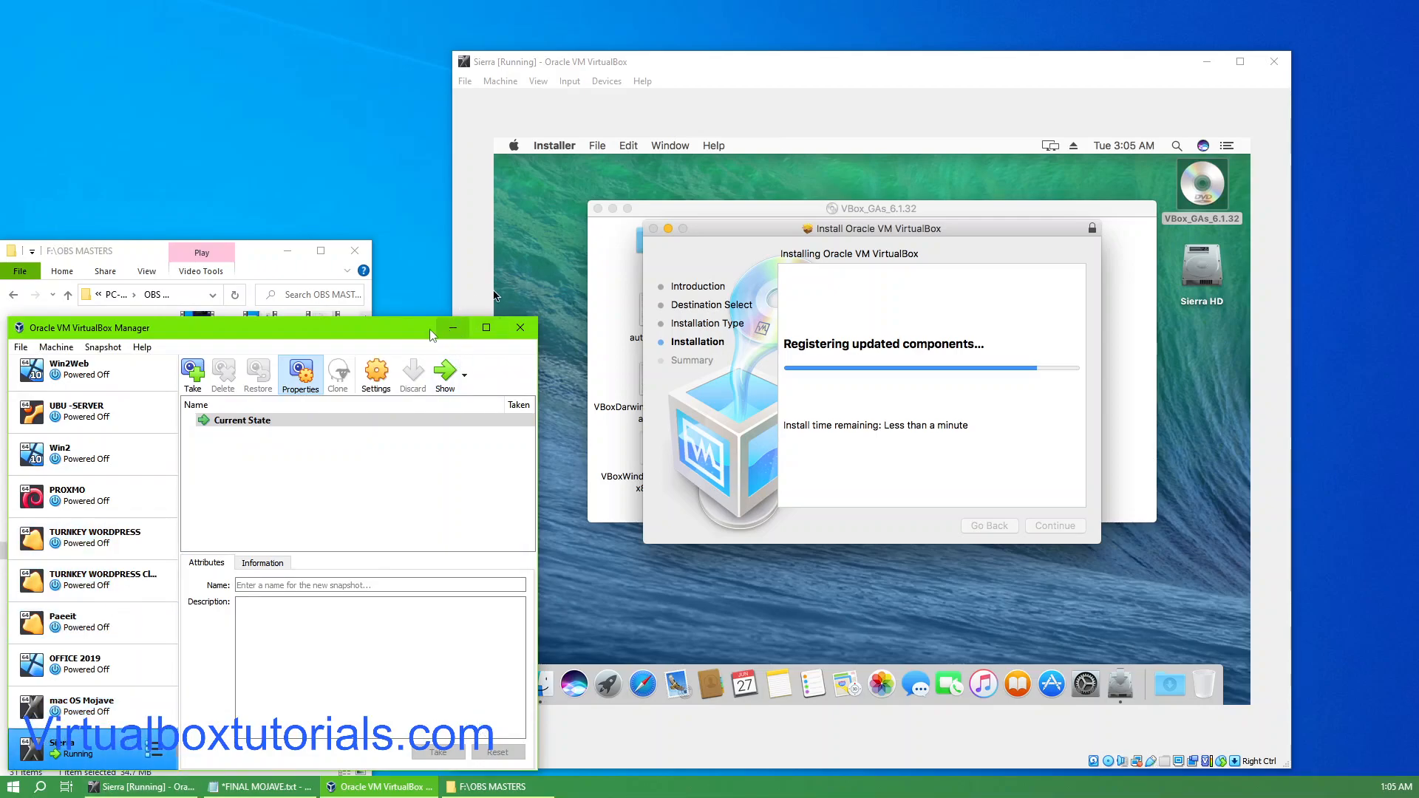
Reposition the VirtualBox Manager and Sierra machine windows, bringing the virtual machine to the front with Finder active.
left_click_drag(371, 337, 351, 241)
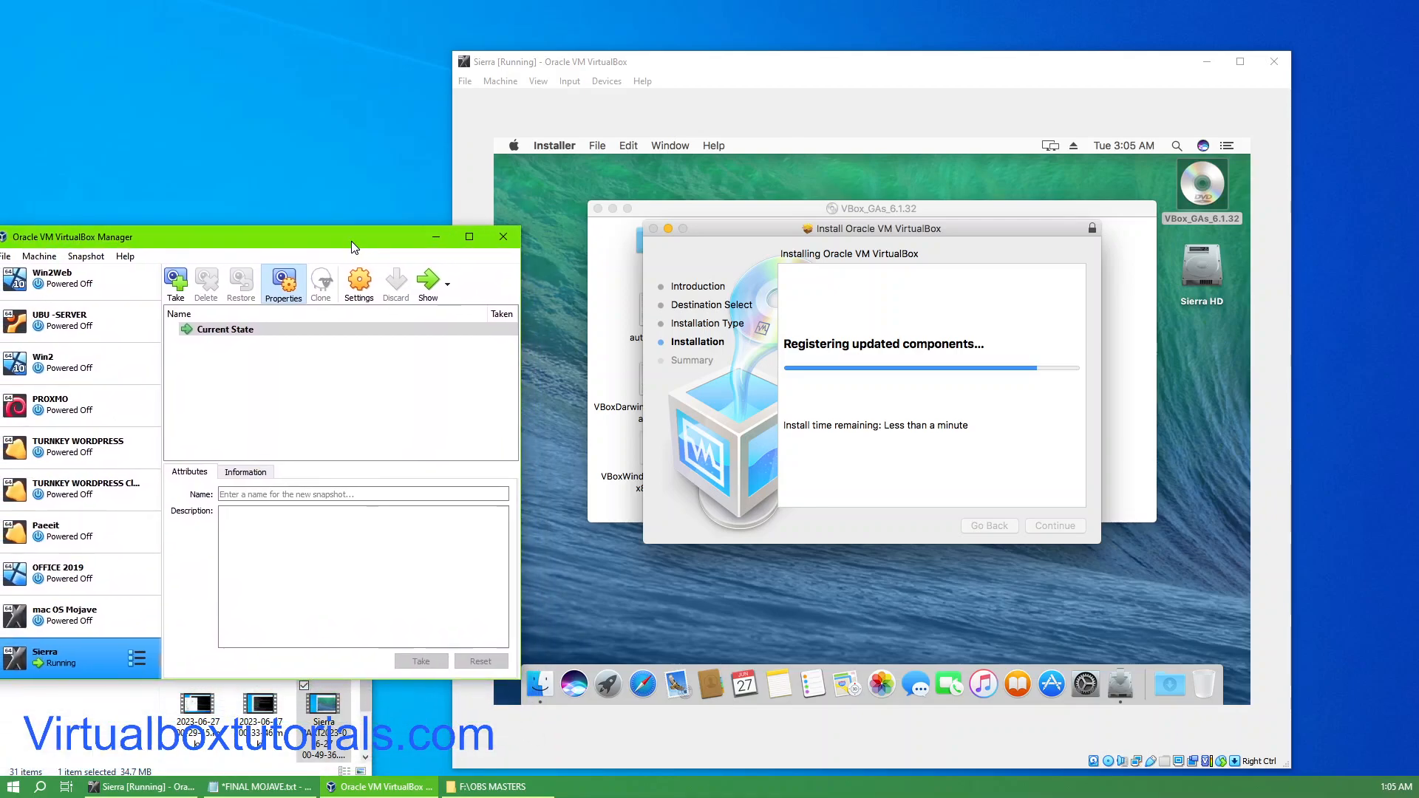
left_click(983, 251)
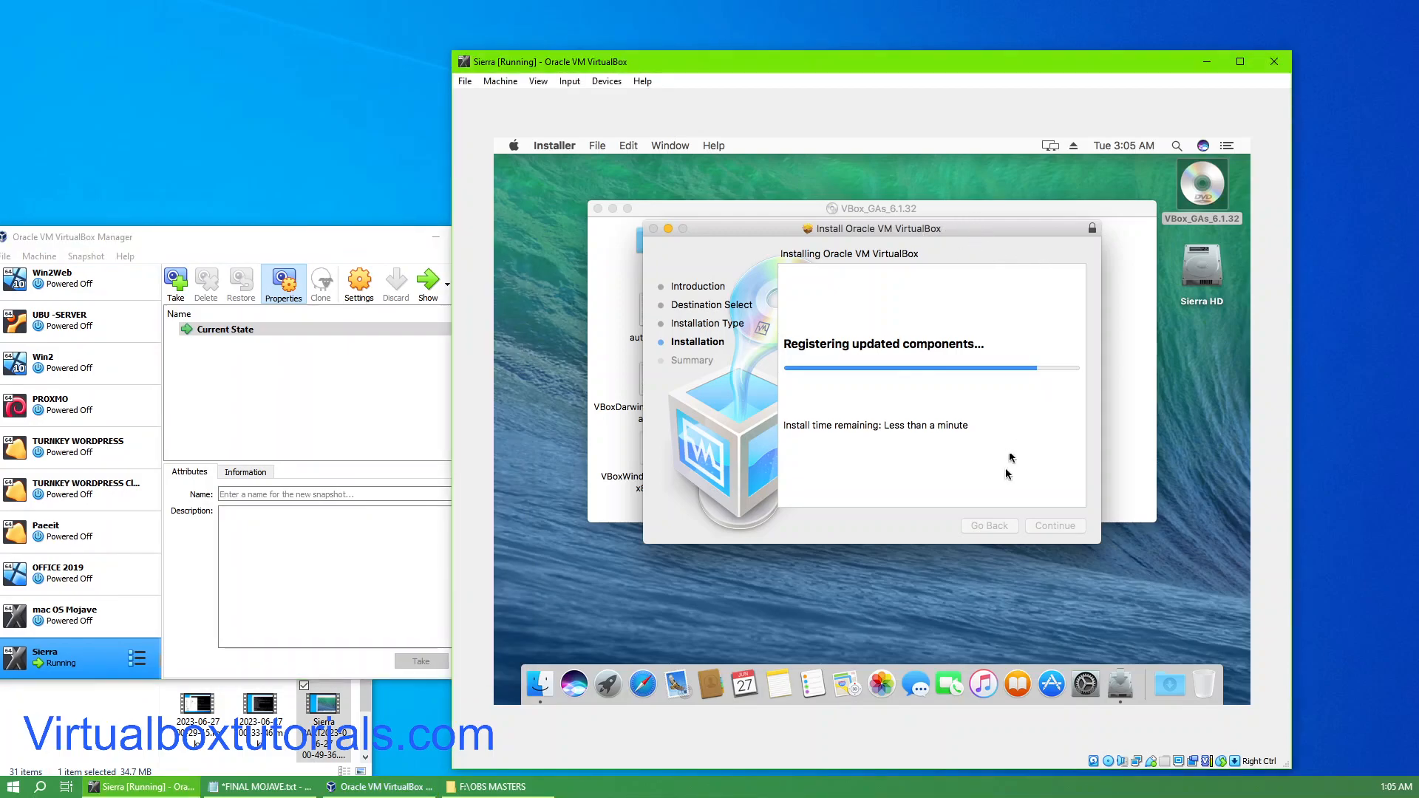
left_click(1006, 603)
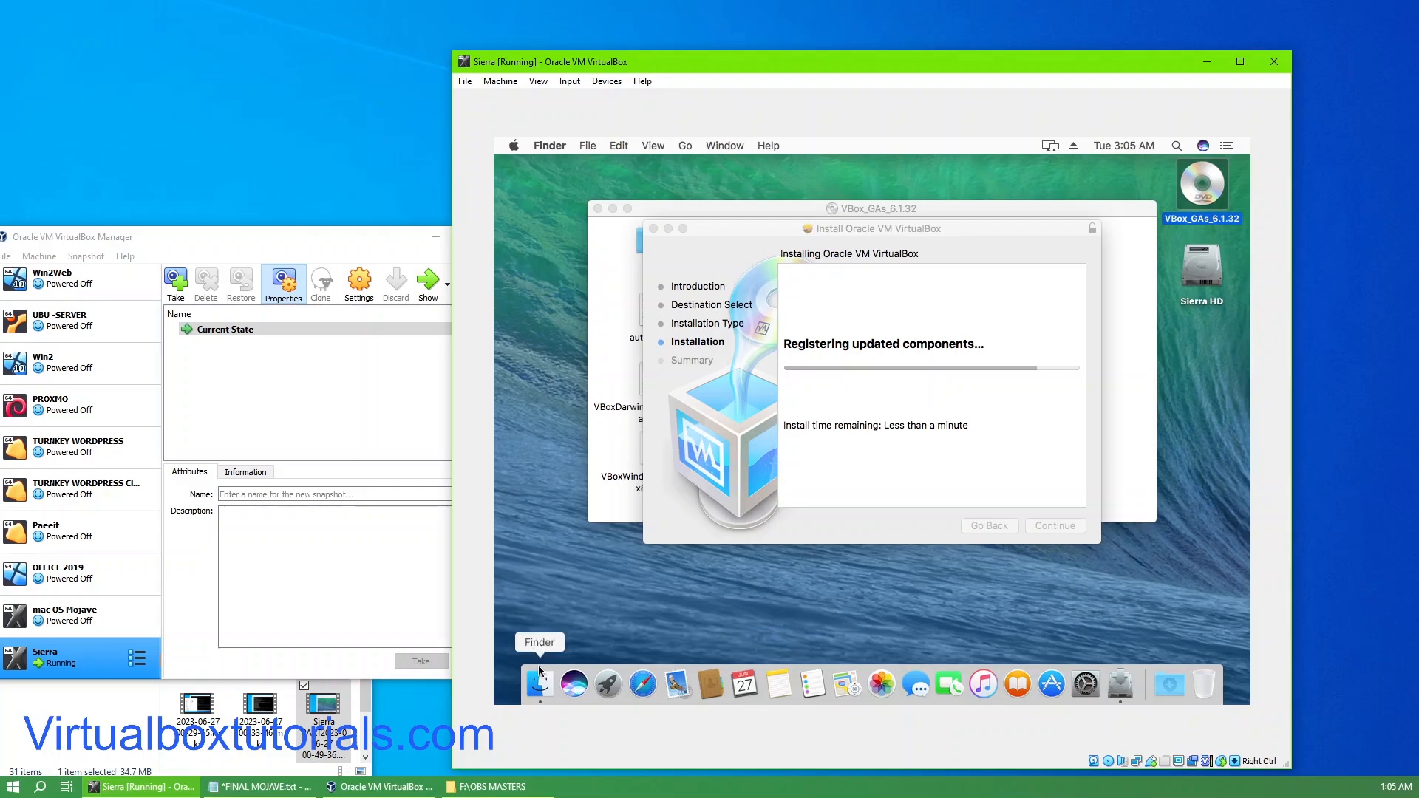
left_click_drag(718, 62, 548, 49)
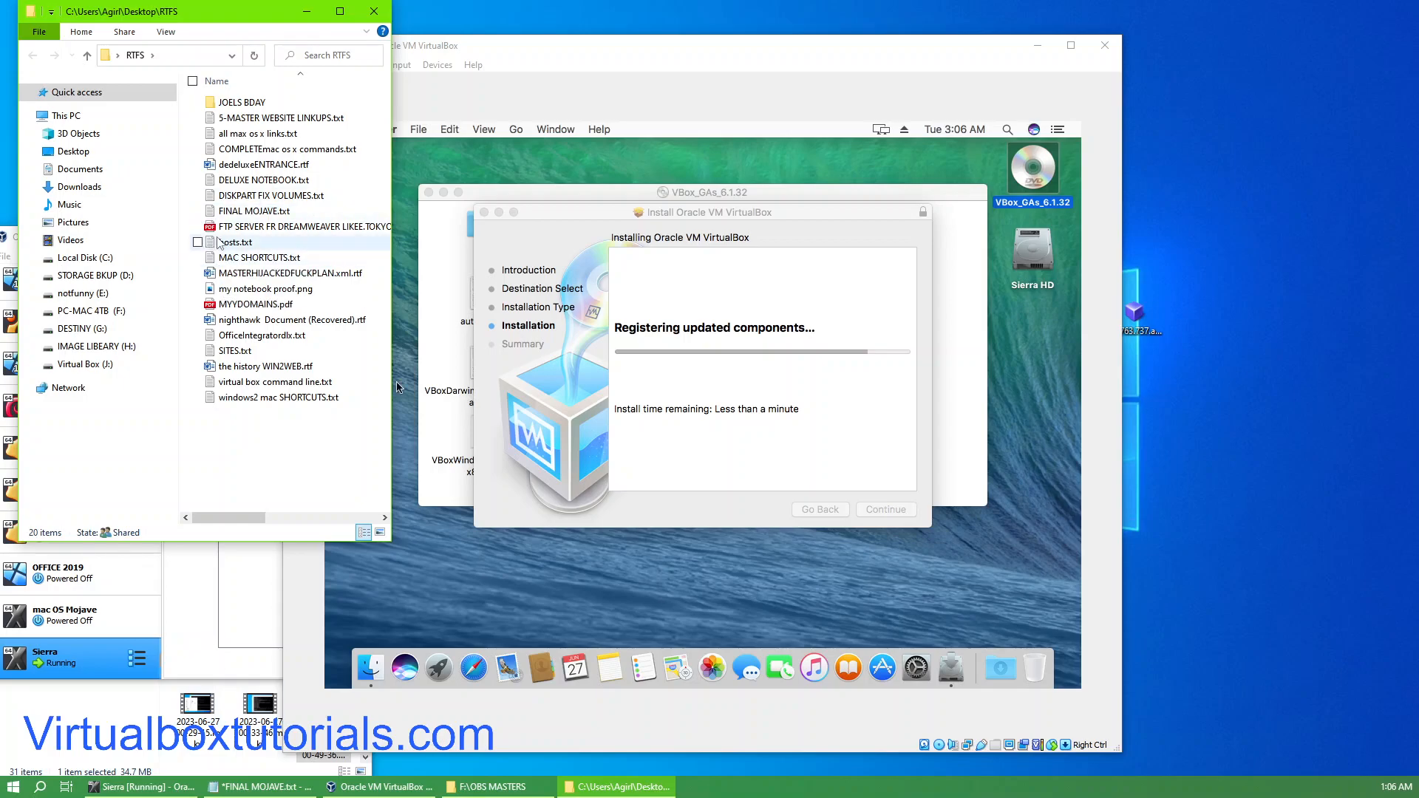
Move hosts.txt from the RTFS folder to an empty area of the Windows desktop and close the folder.
left_click(235, 248)
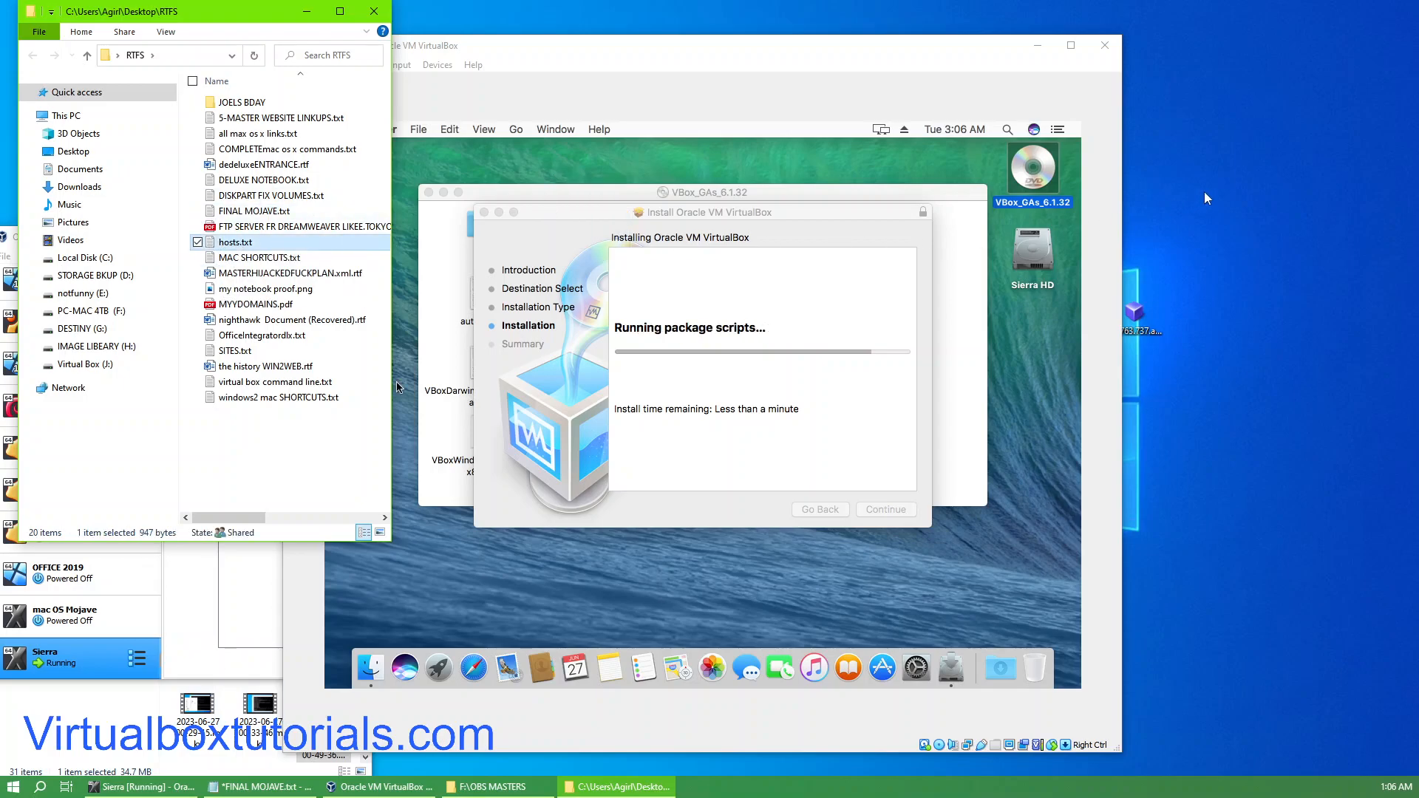
left_click_drag(1219, 183, 1247, 210)
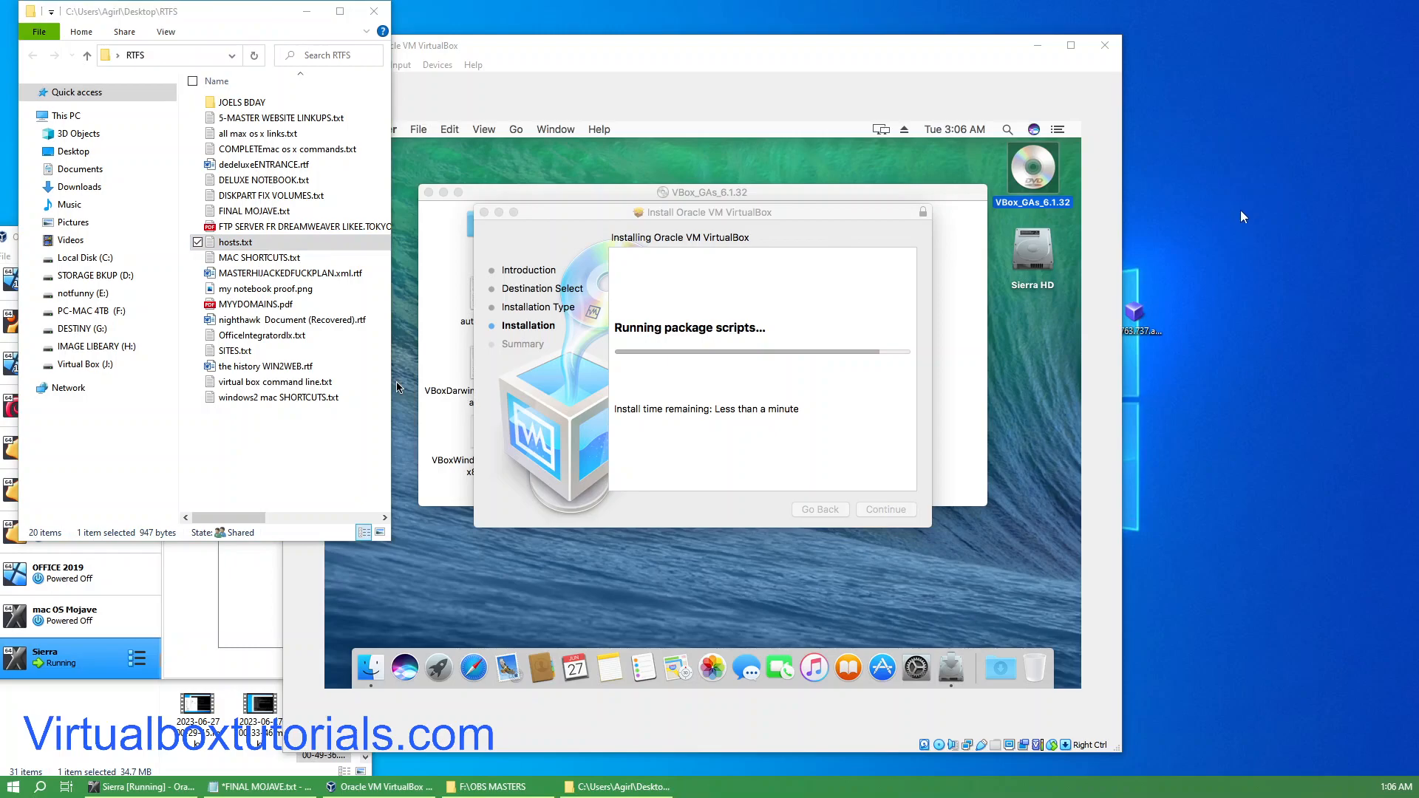
left_click_drag(1240, 215, 1240, 212)
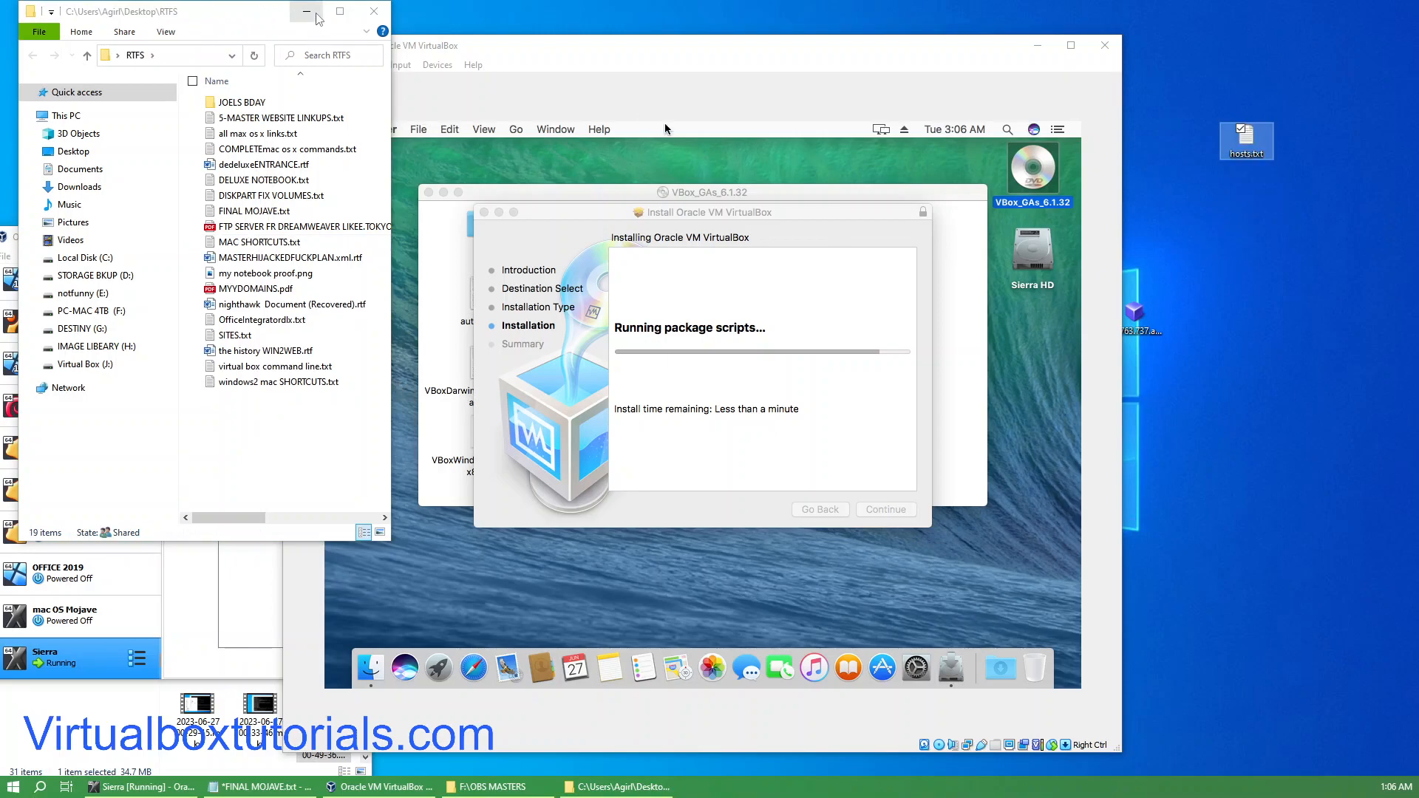
left_click(374, 11)
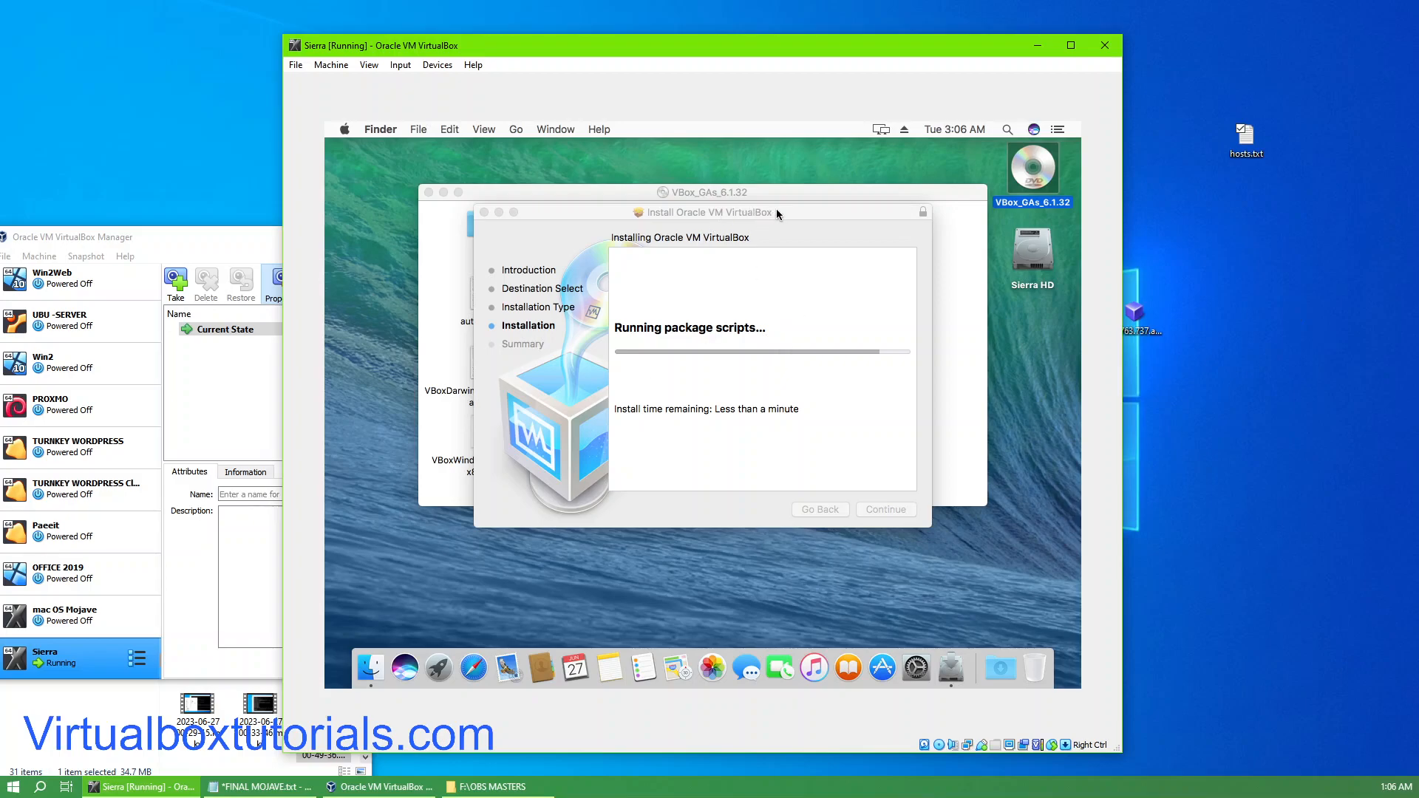
left_click_drag(775, 212, 777, 212)
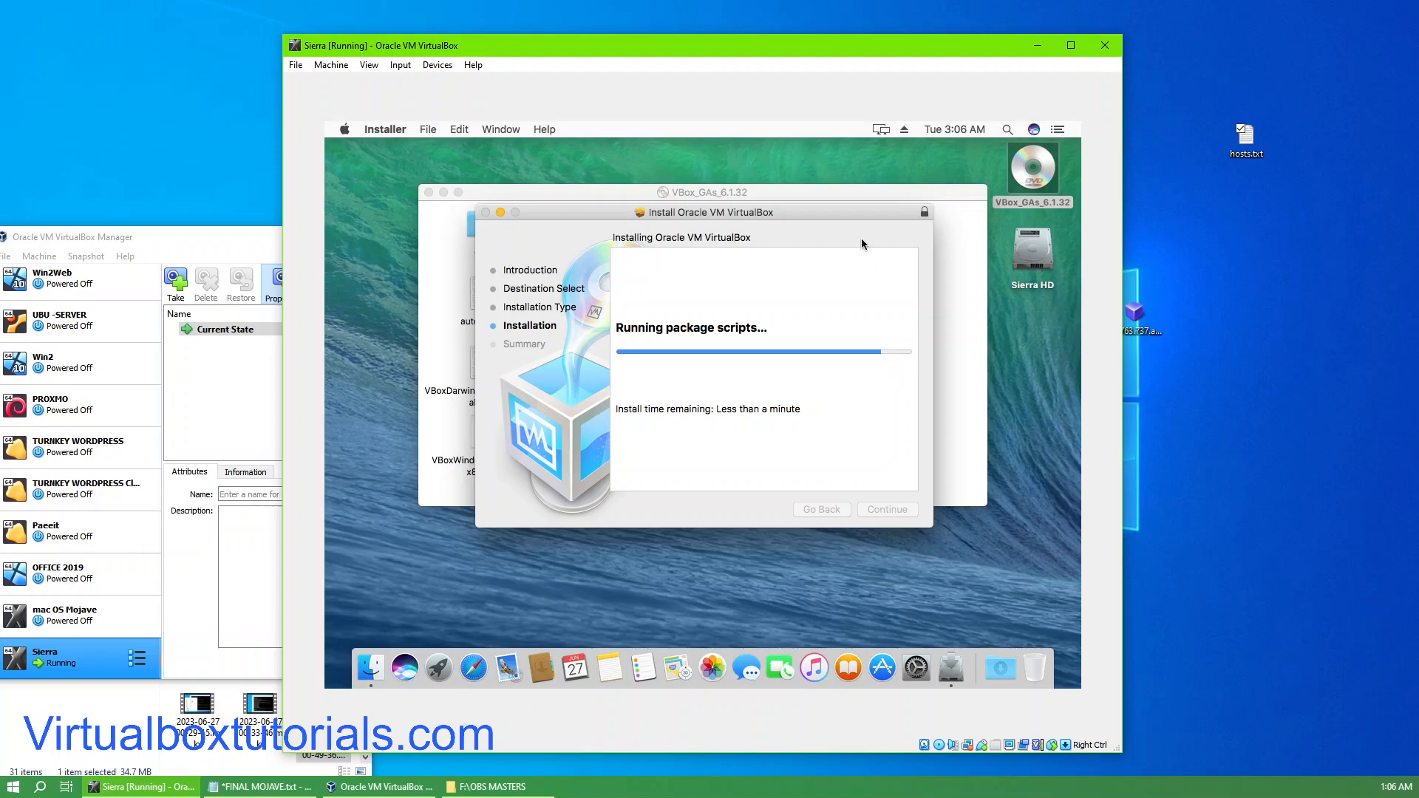
left_click_drag(1252, 148, 1245, 215)
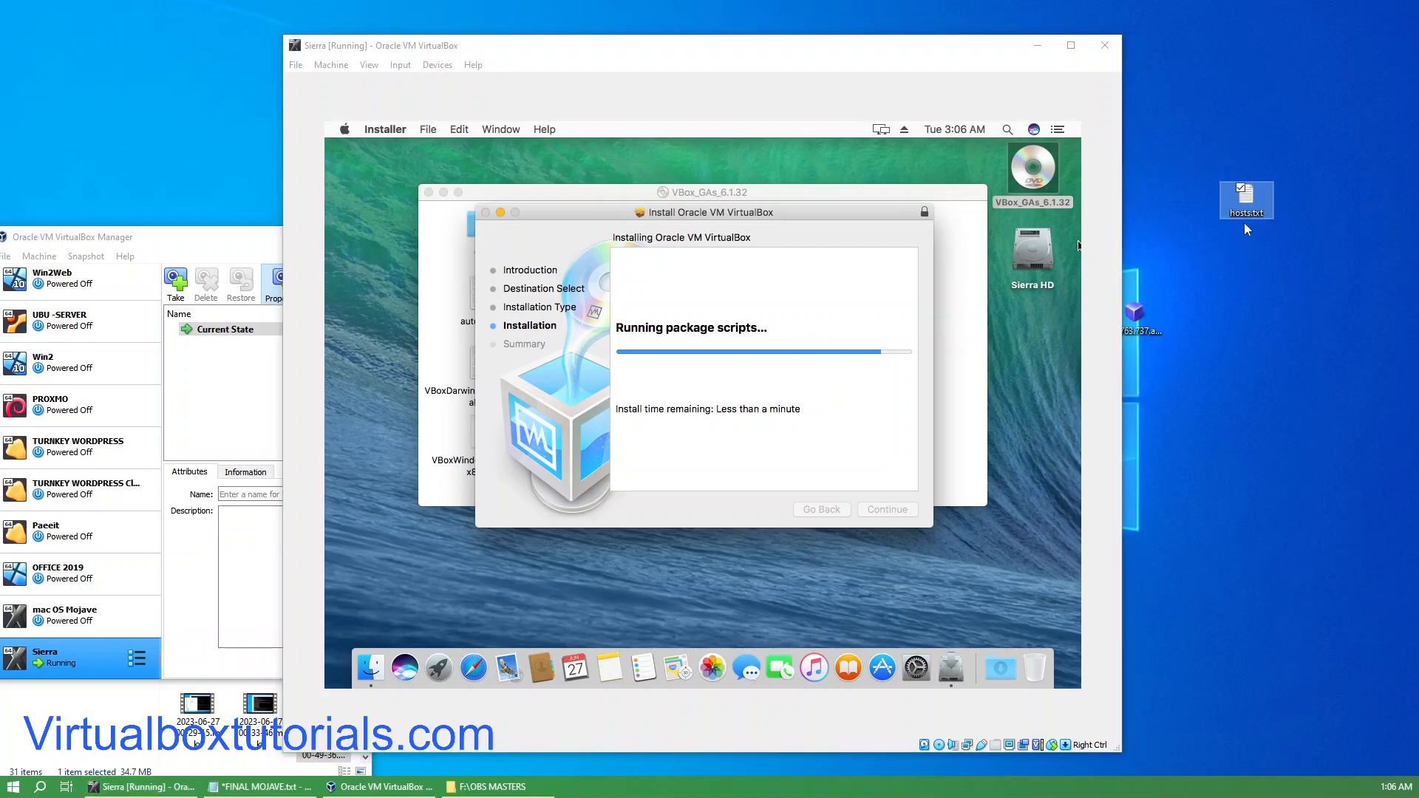
Bring the VBox_GAs_6.1.32 disc window to the front in Sierra and display its contents as a list.
left_click(848, 210)
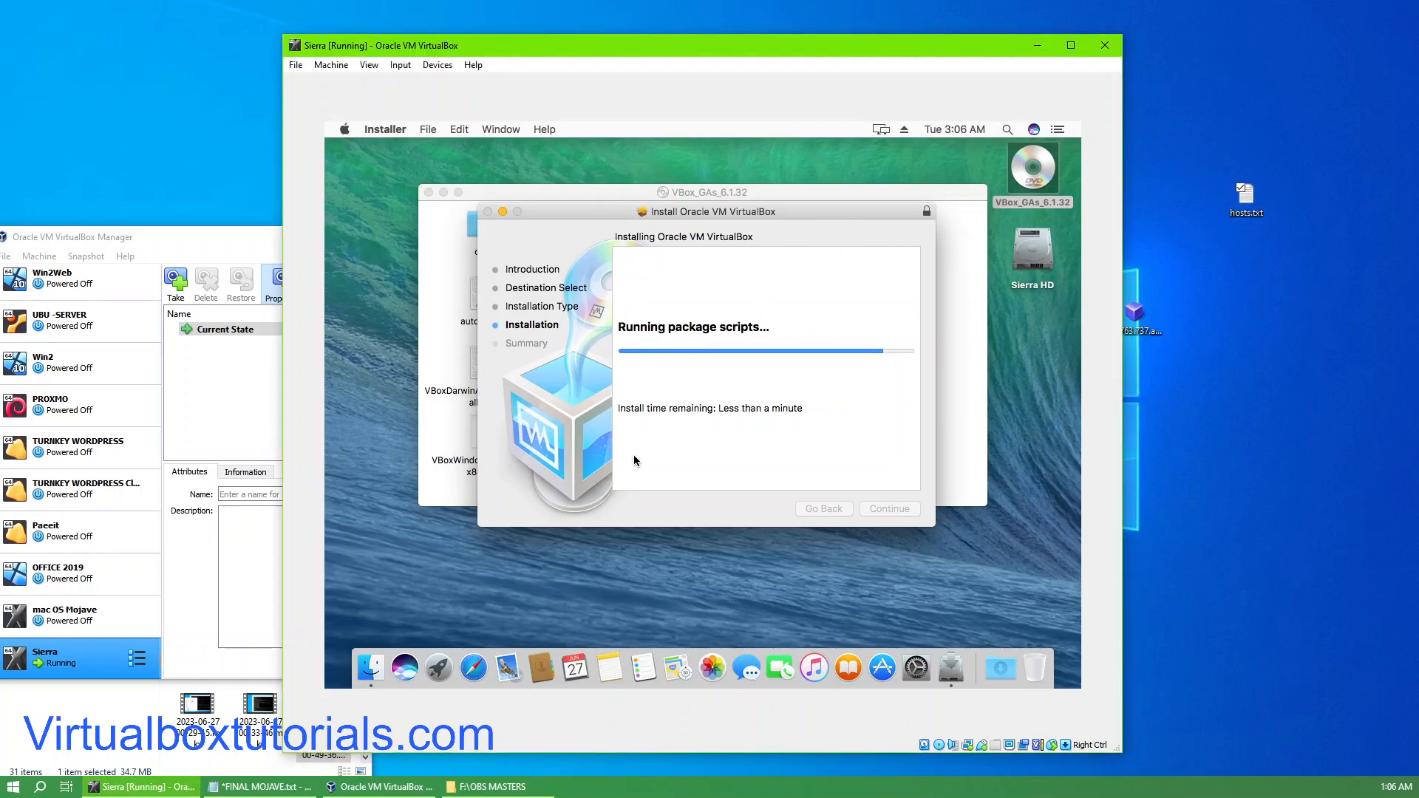
left_click(660, 607)
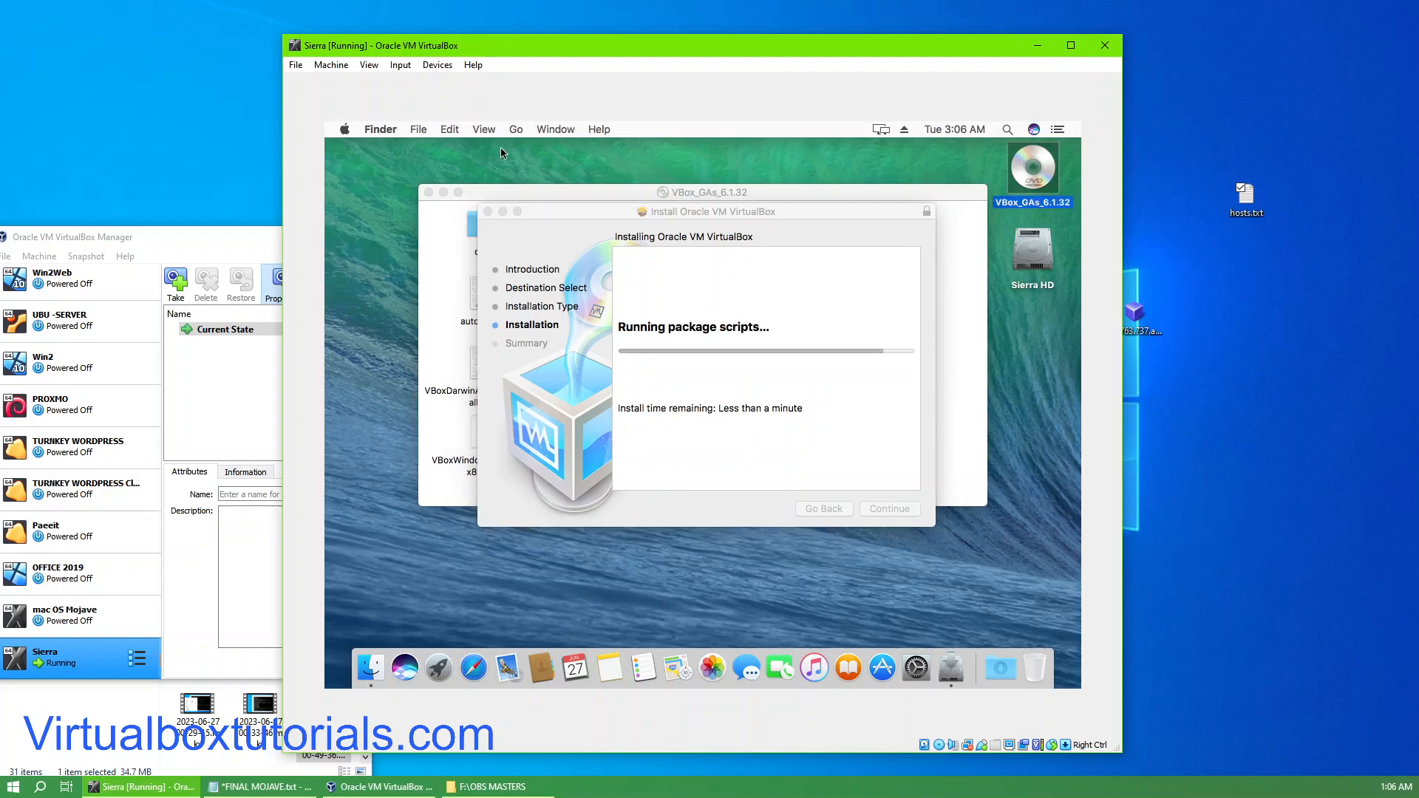
left_click(503, 192)
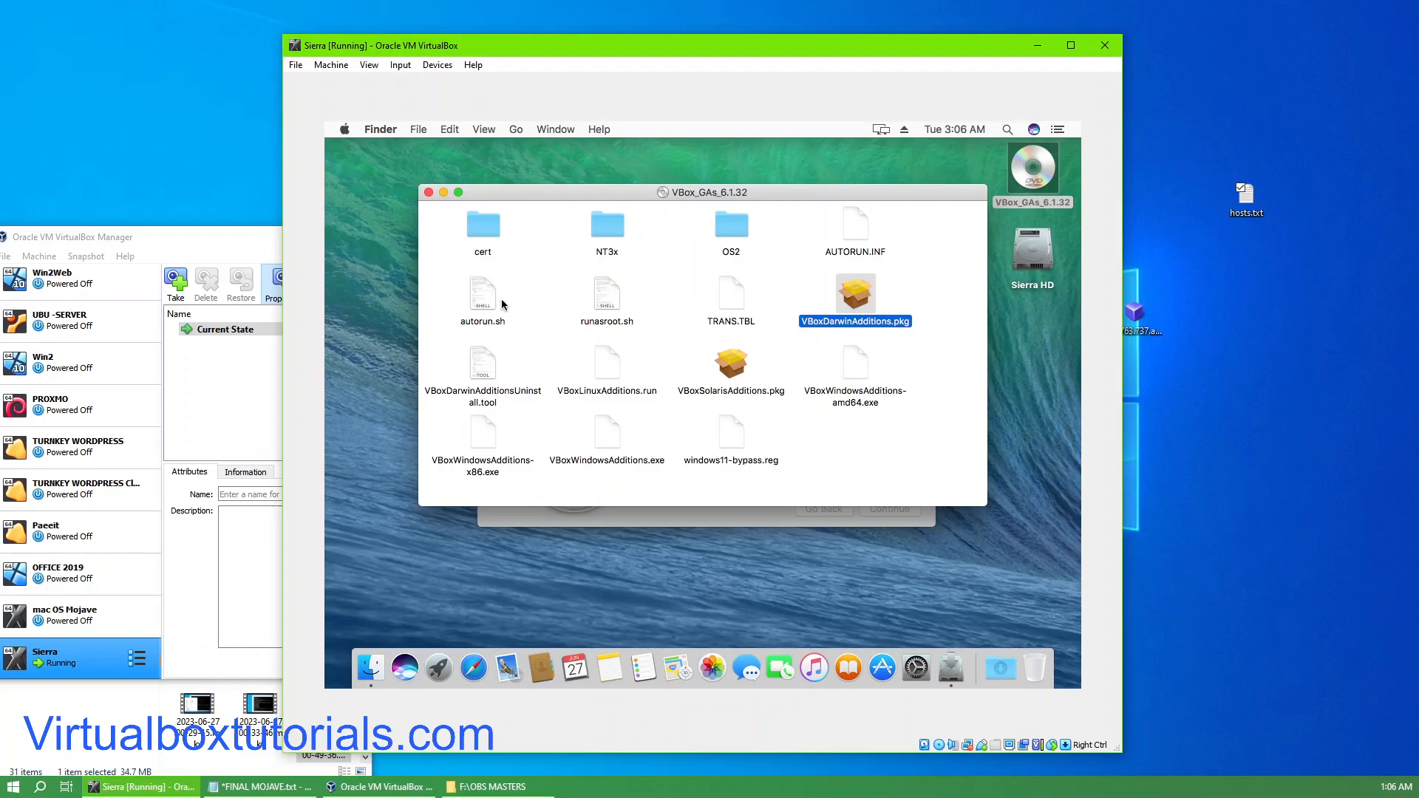
left_click(488, 130)
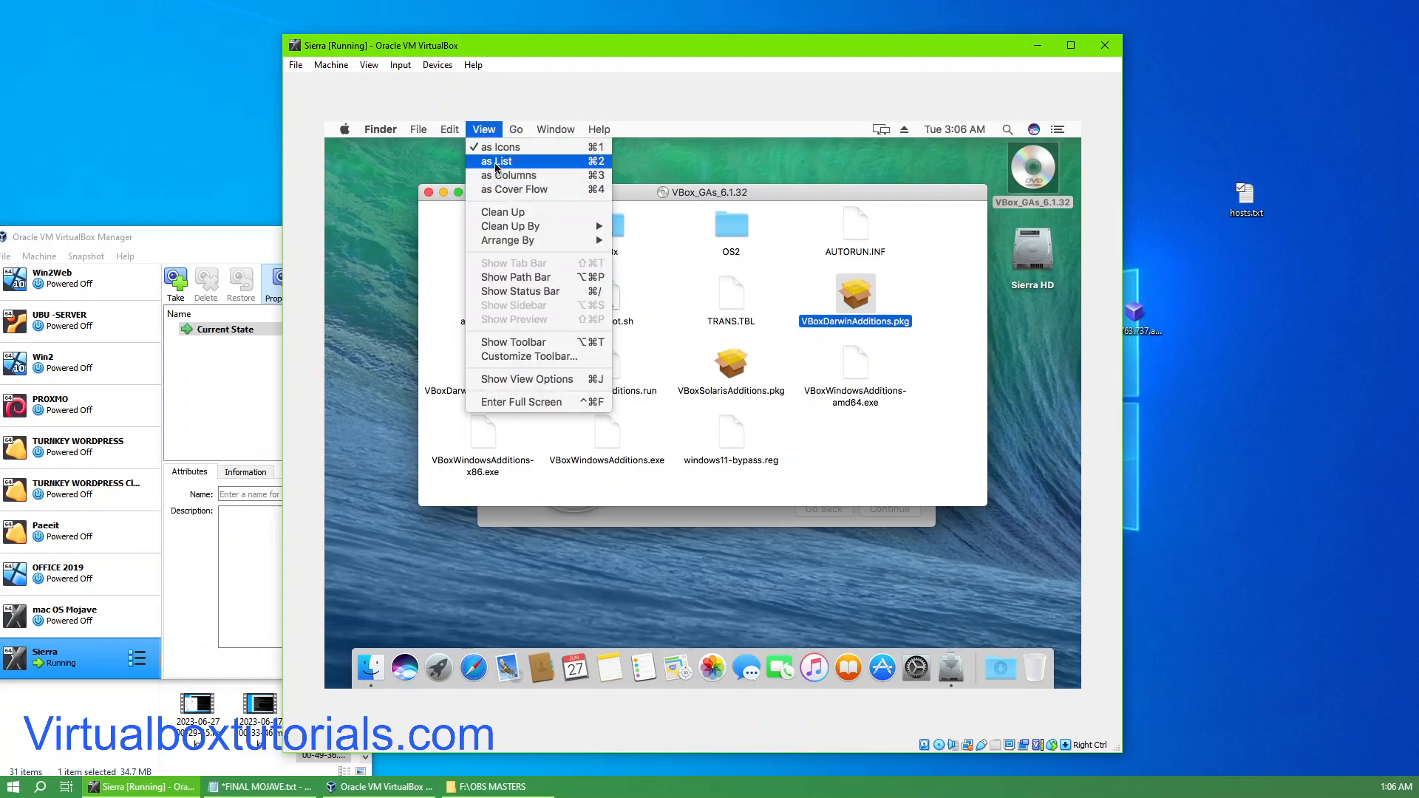
left_click(496, 162)
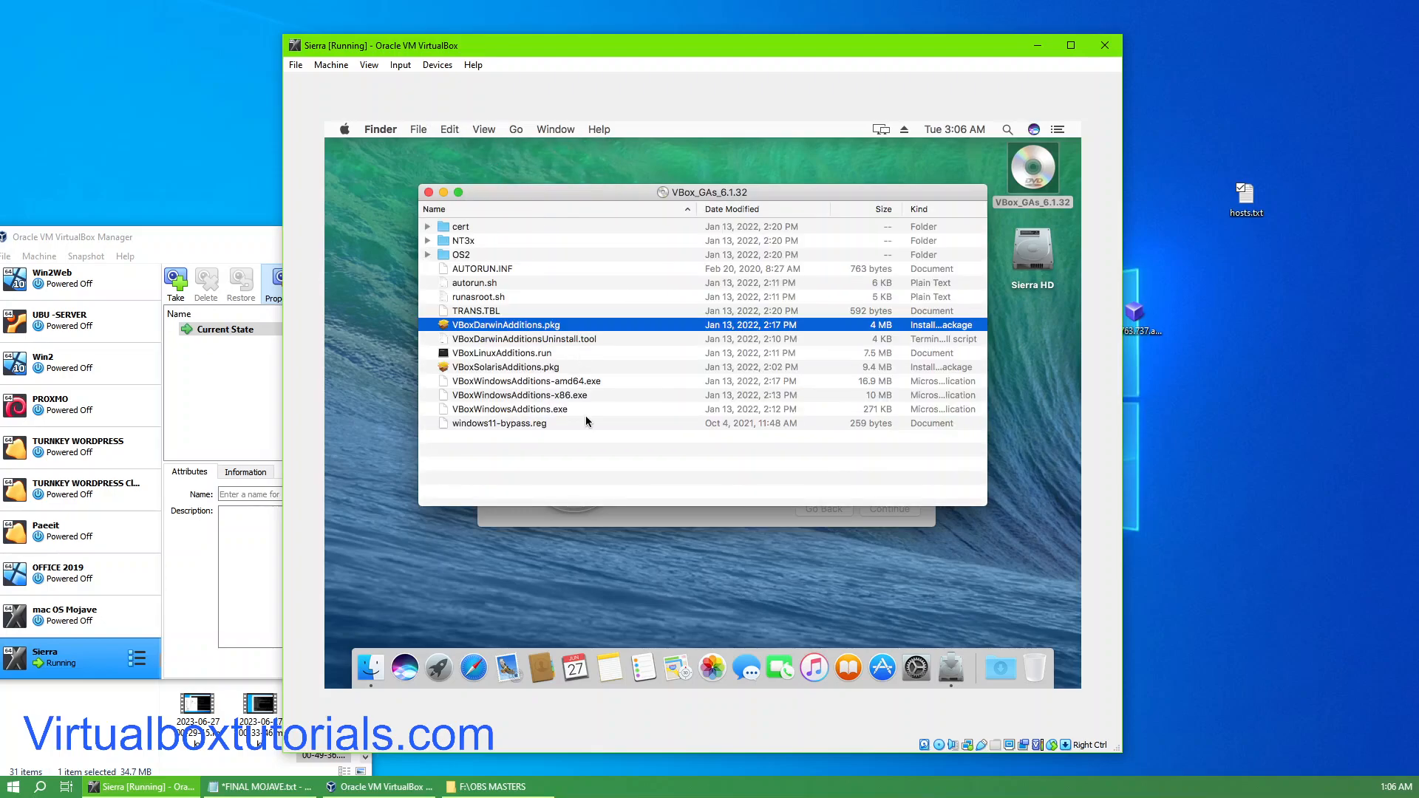
Expand and collapse the disc's OS2 folder, minimize the disc window, and reposition the Oracle VM VirtualBox installer window.
left_click(428, 256)
left_click(428, 256)
left_click(443, 192)
left_click(788, 211)
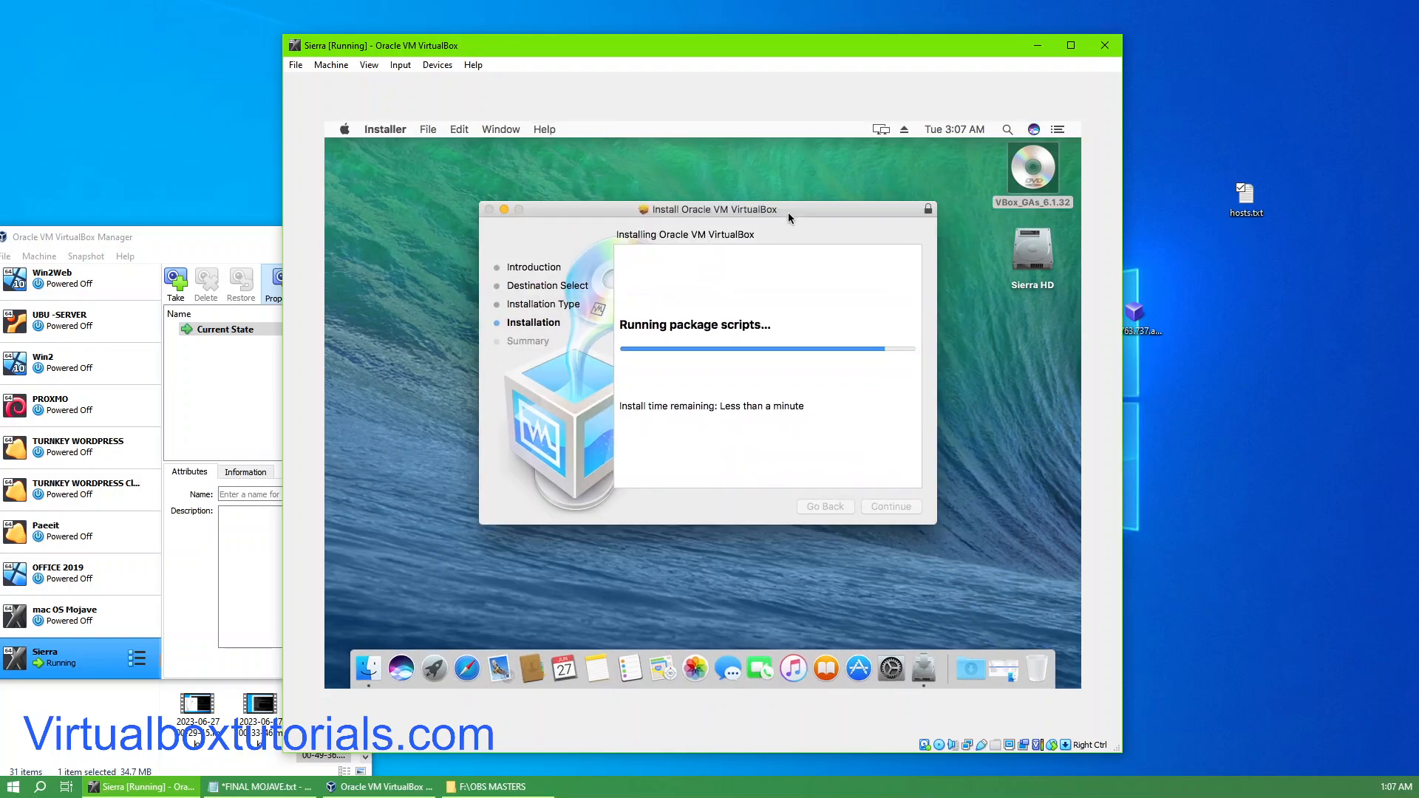
left_click_drag(792, 211, 768, 232)
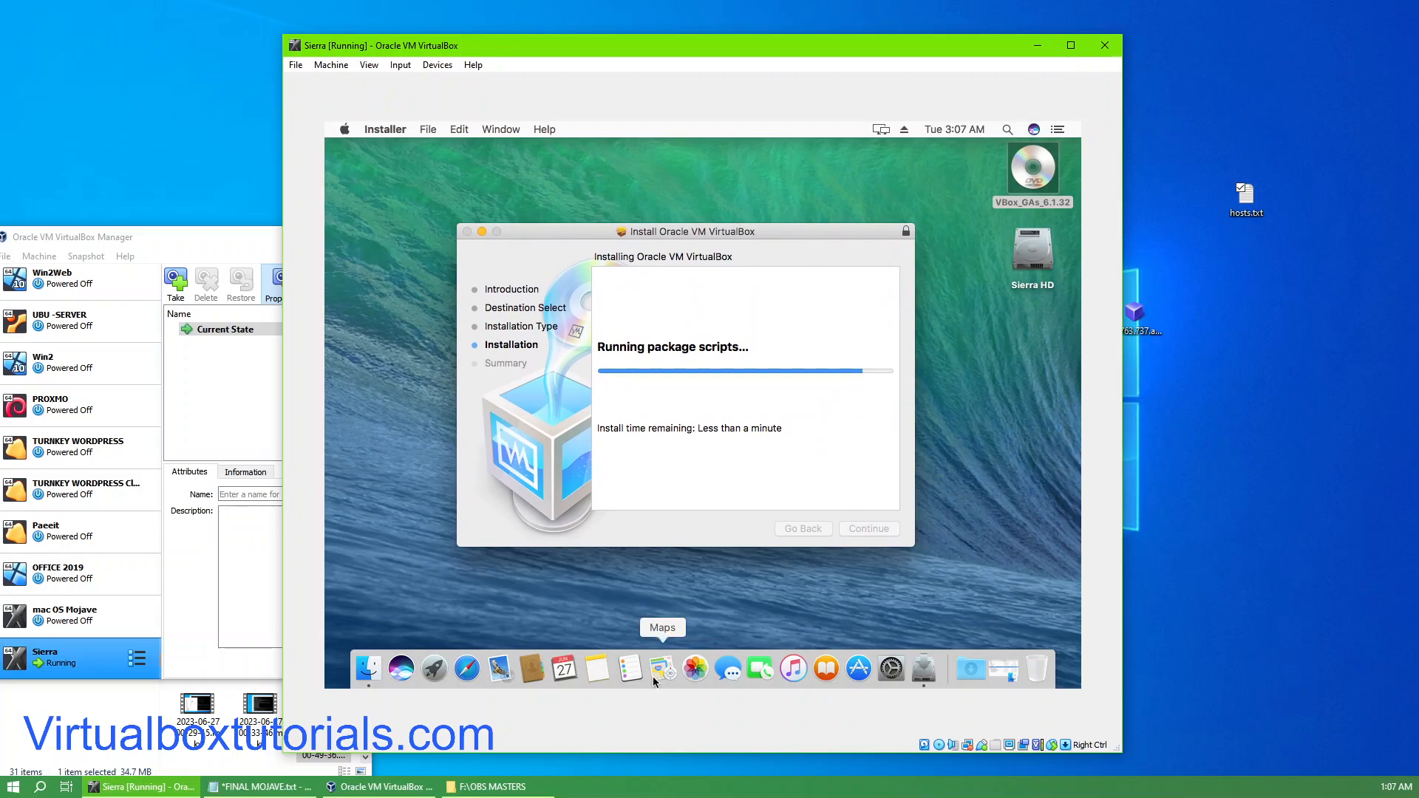
Remove the Mail and Contacts apps from the Sierra Dock.
right_click(498, 673)
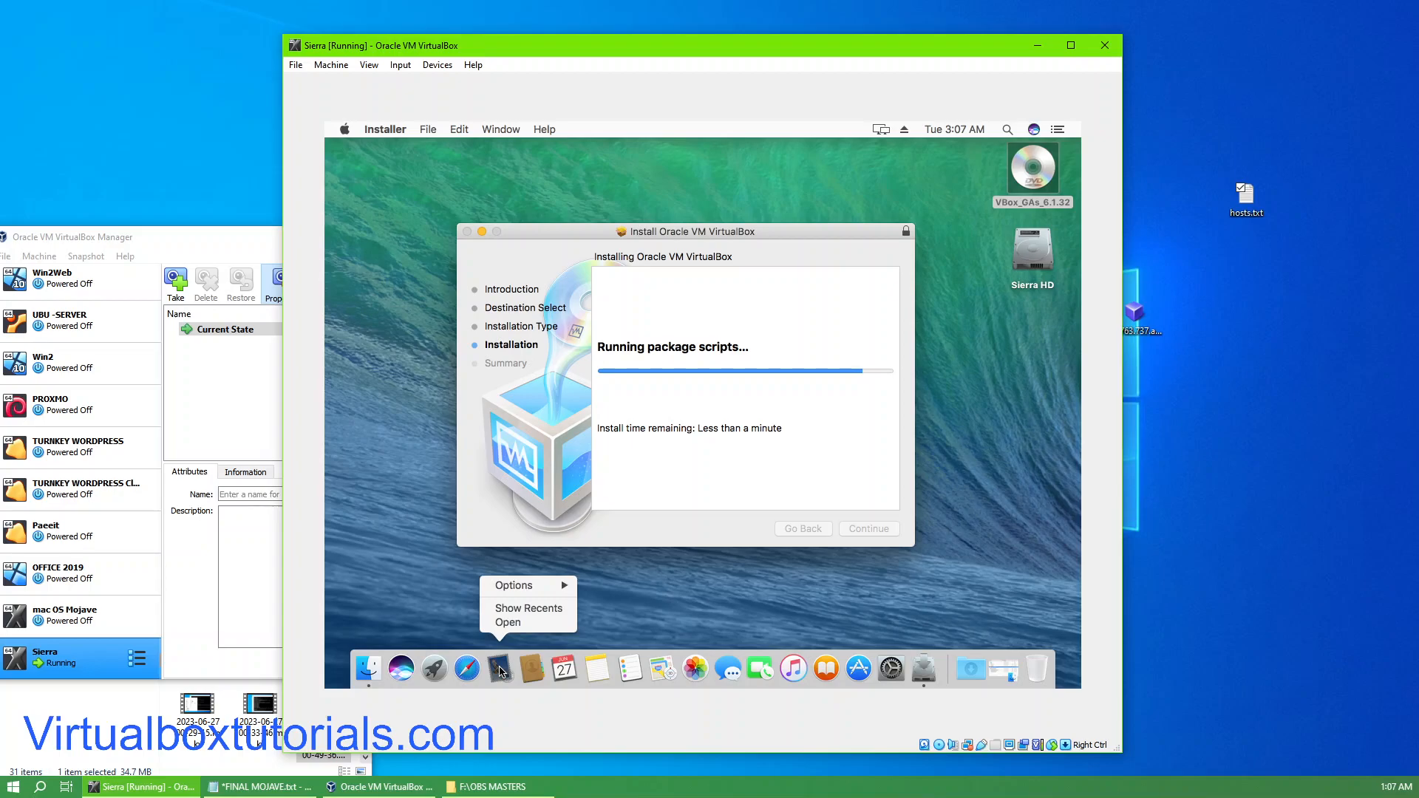
mouse_move(521, 589)
left_click(619, 585)
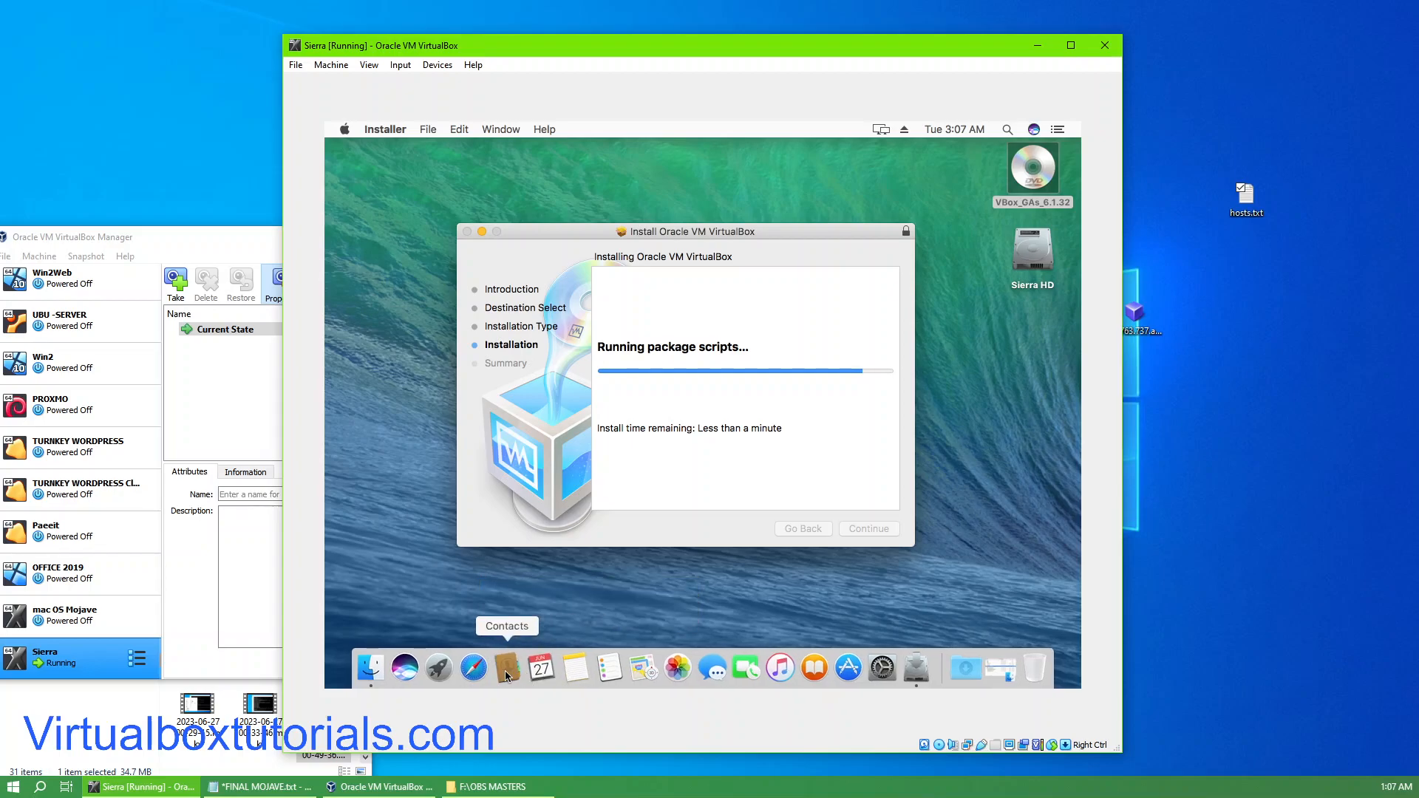
right_click(504, 671)
mouse_move(532, 584)
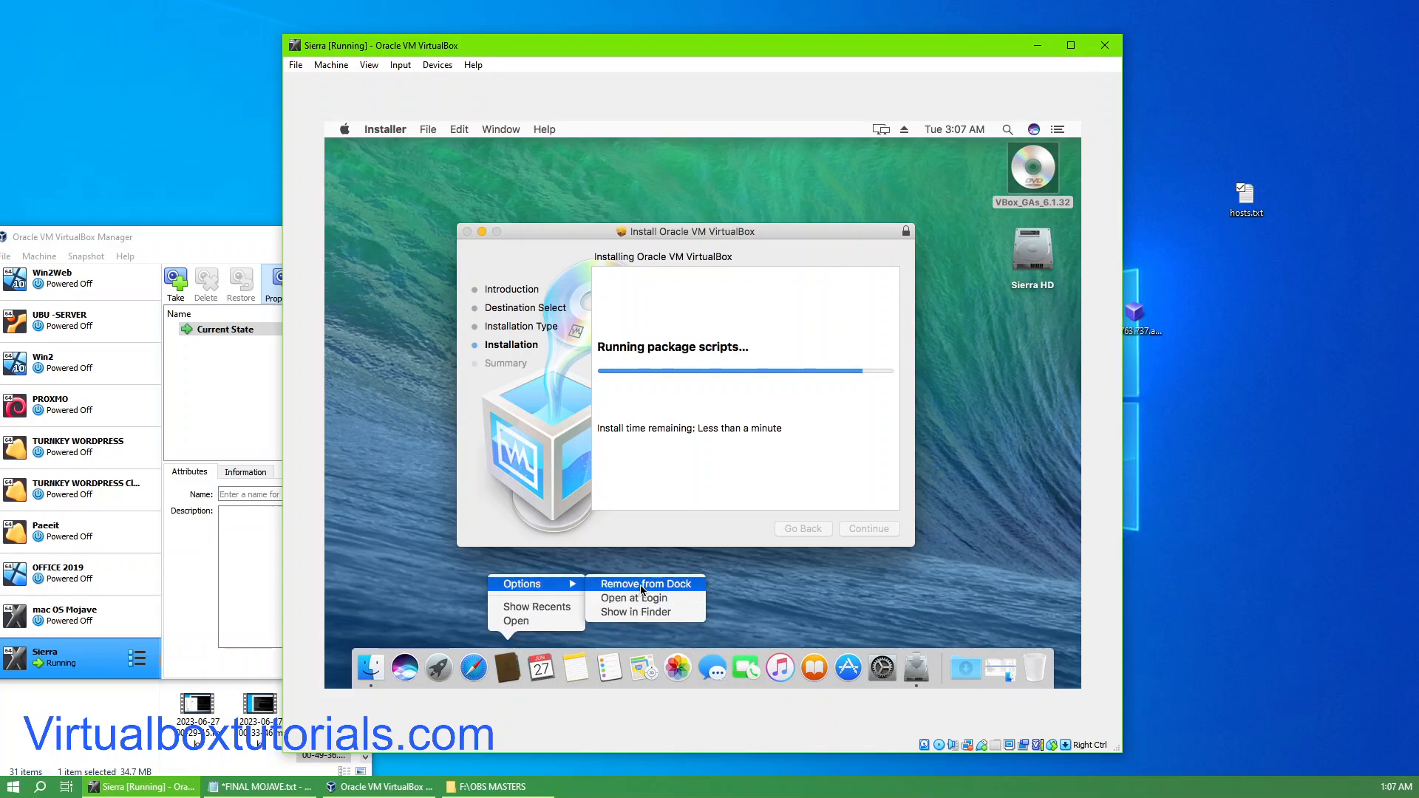
left_click(628, 584)
Remove the Calendar and Maps apps from the Sierra Dock.
right_click(527, 674)
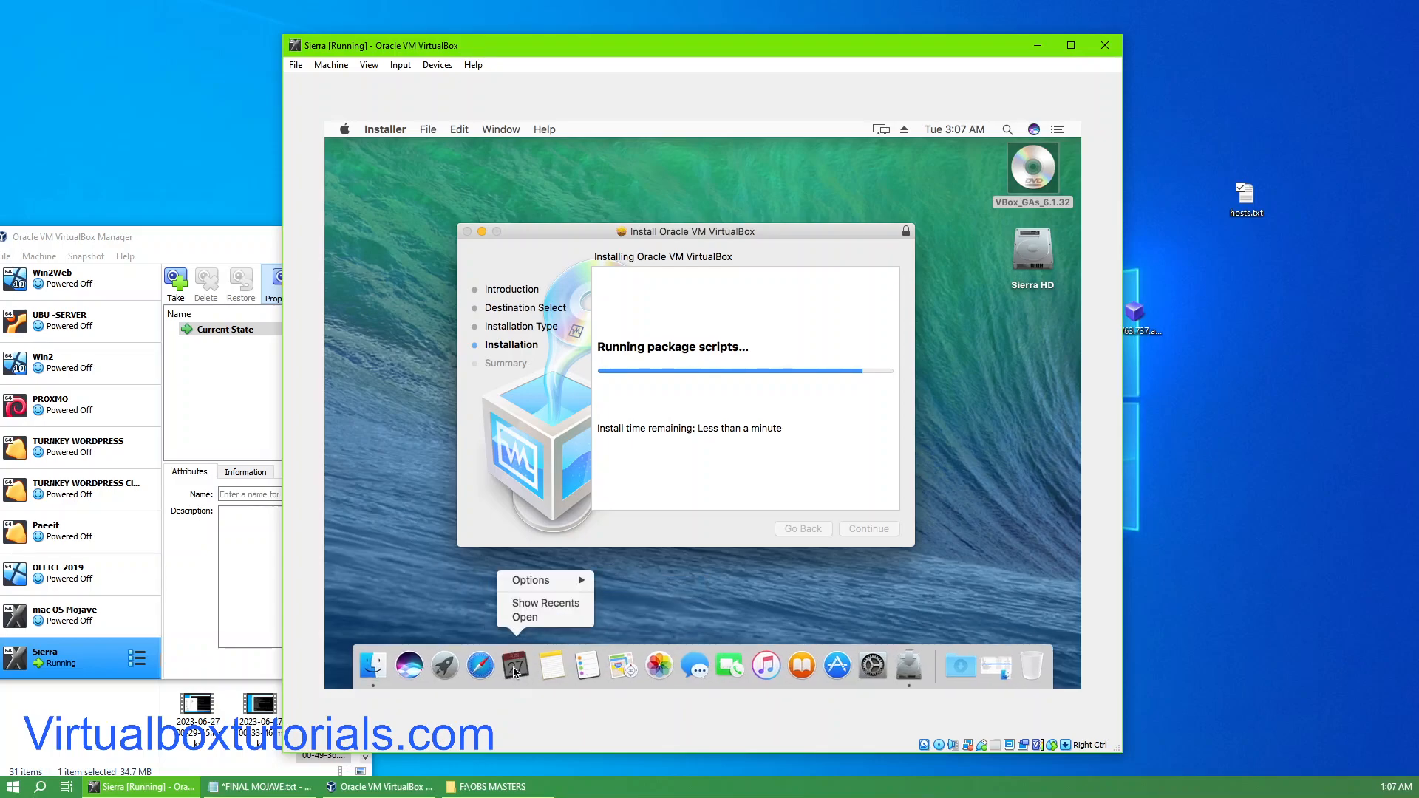
mouse_move(558, 584)
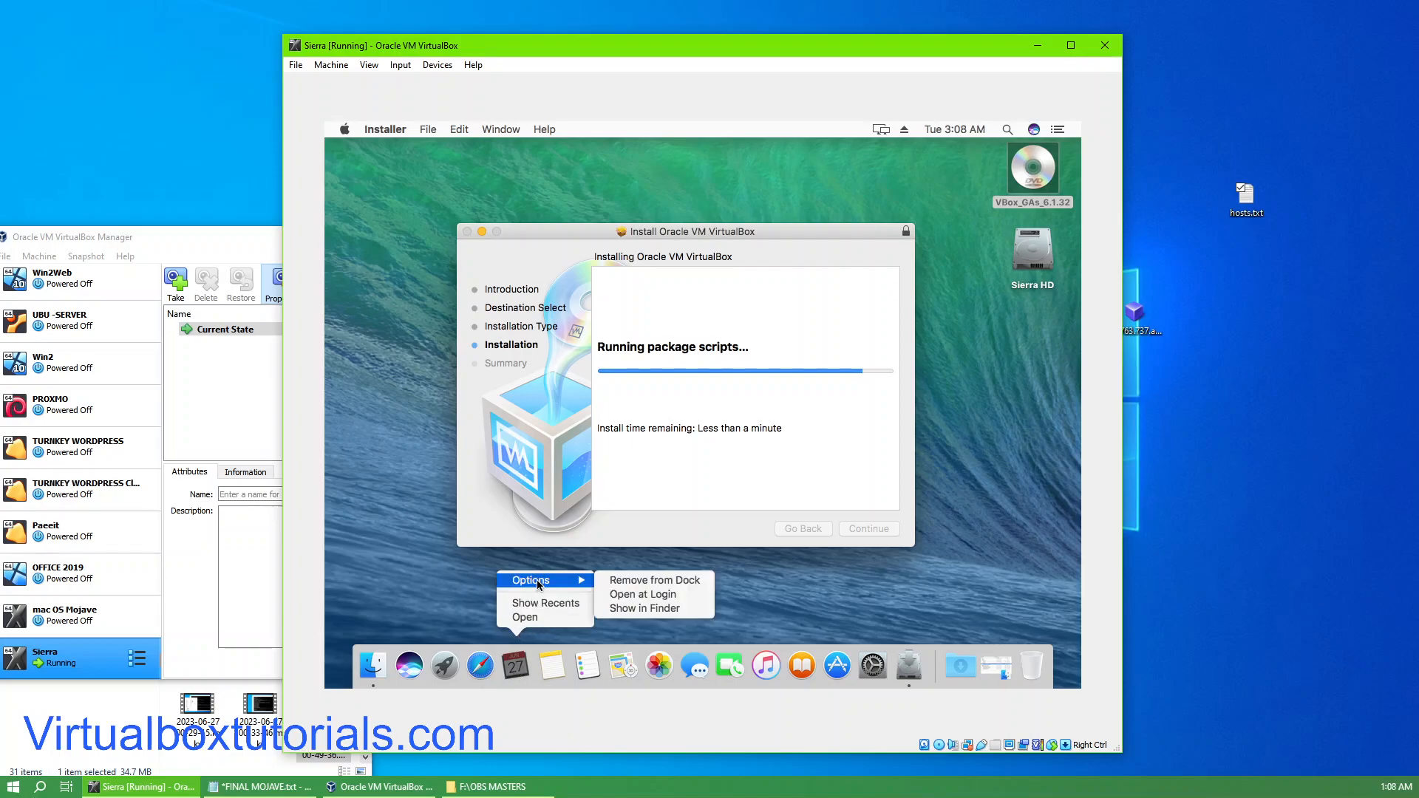
left_click(621, 581)
right_click(600, 665)
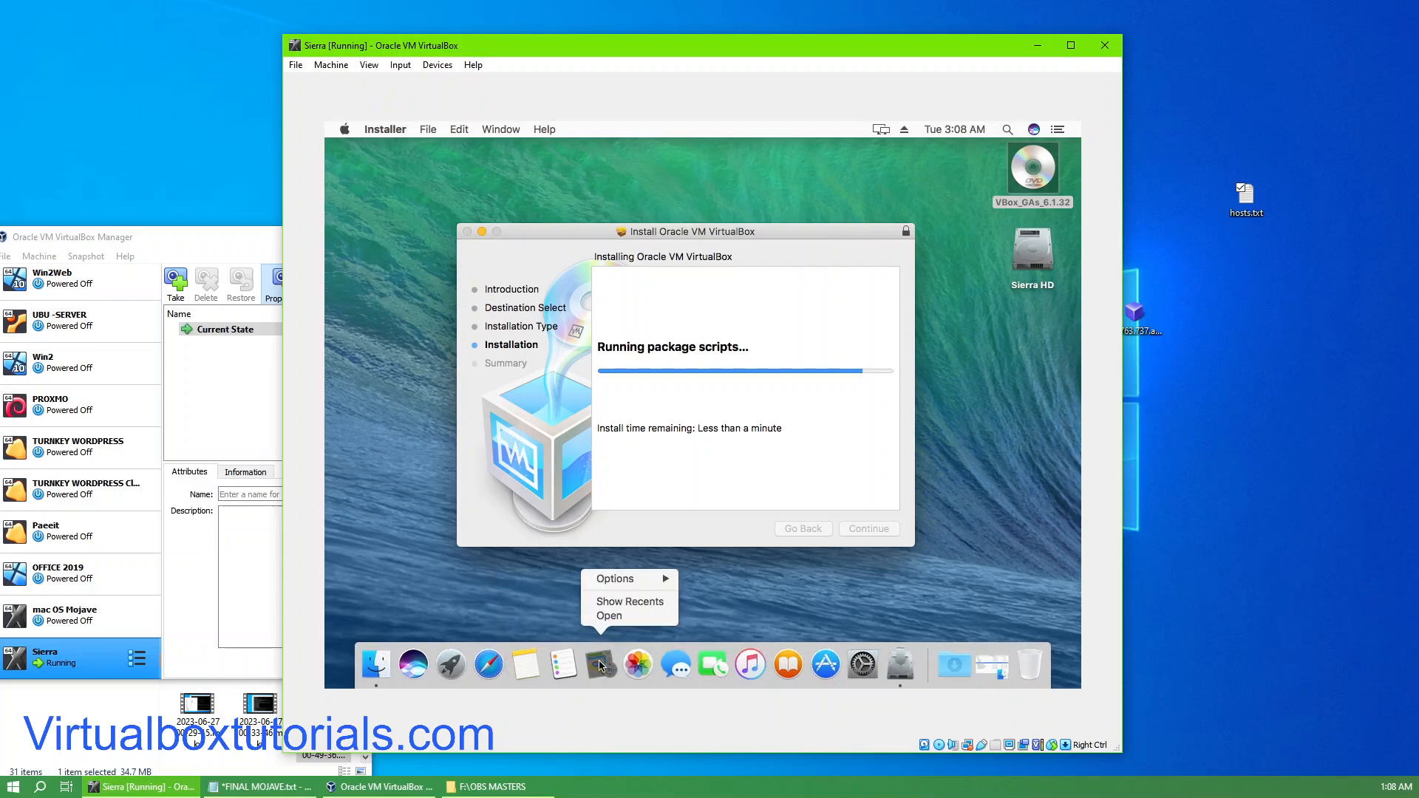
mouse_move(622, 579)
left_click(708, 578)
Remove the Reminders and Messages apps from the Sierra Dock.
right_click(598, 663)
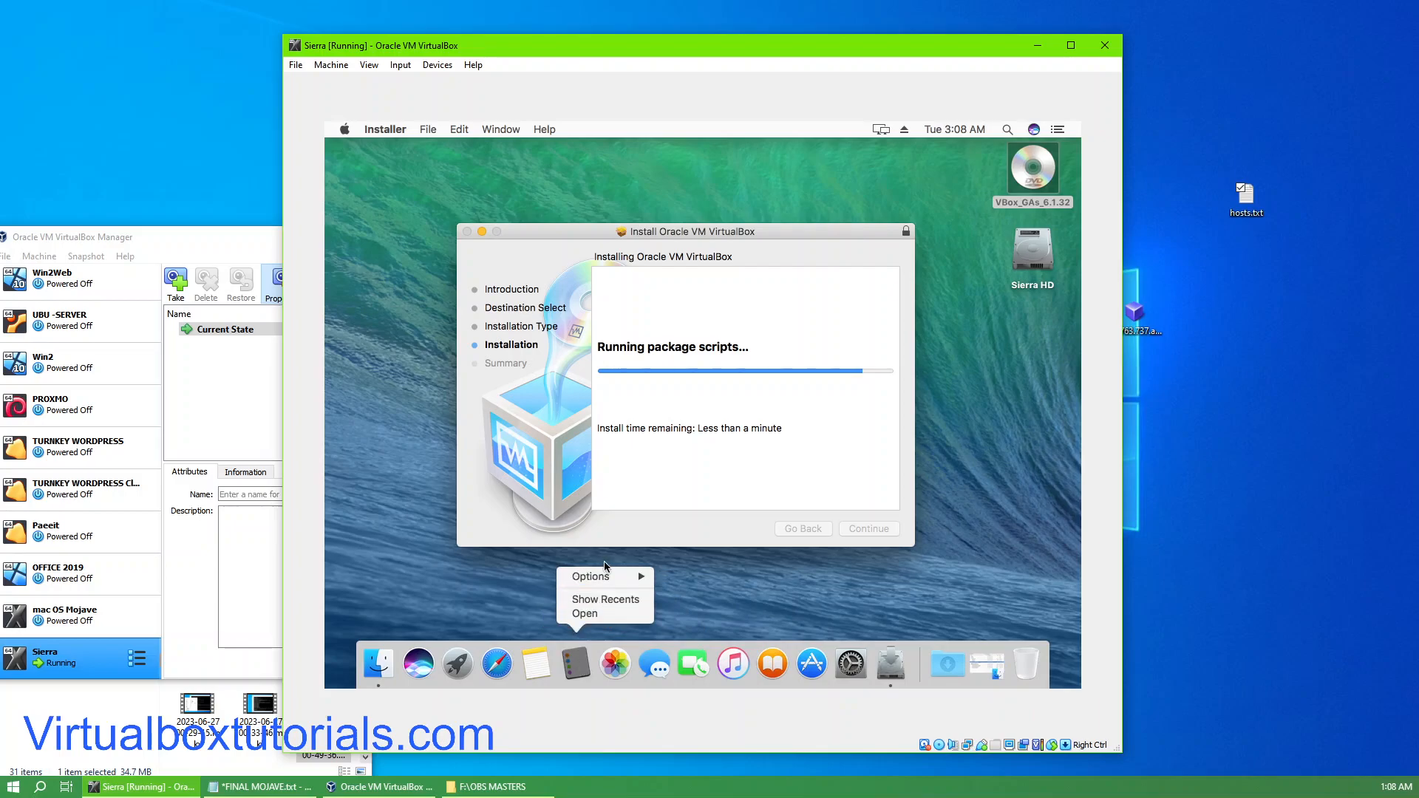
mouse_move(618, 579)
left_click(710, 576)
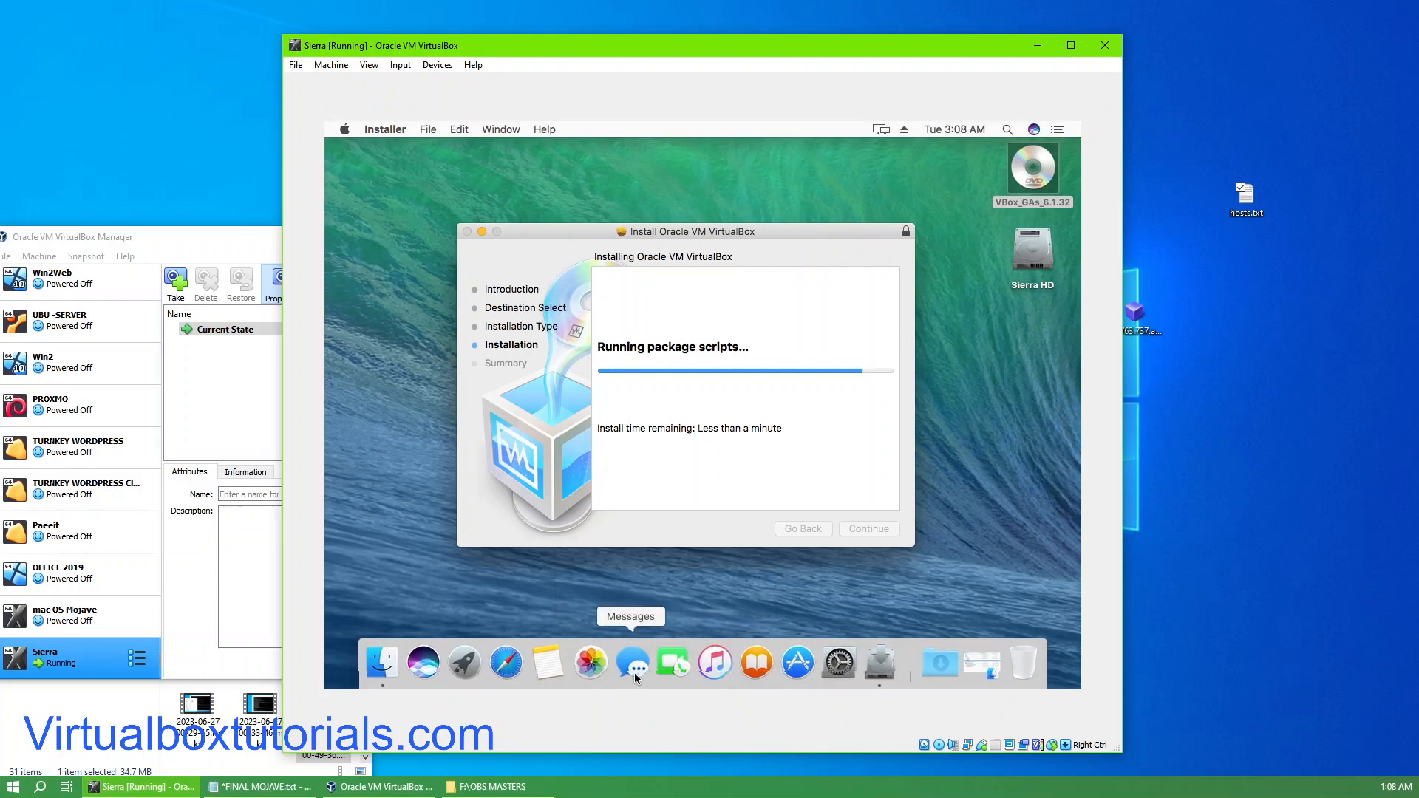
right_click(634, 669)
mouse_move(669, 576)
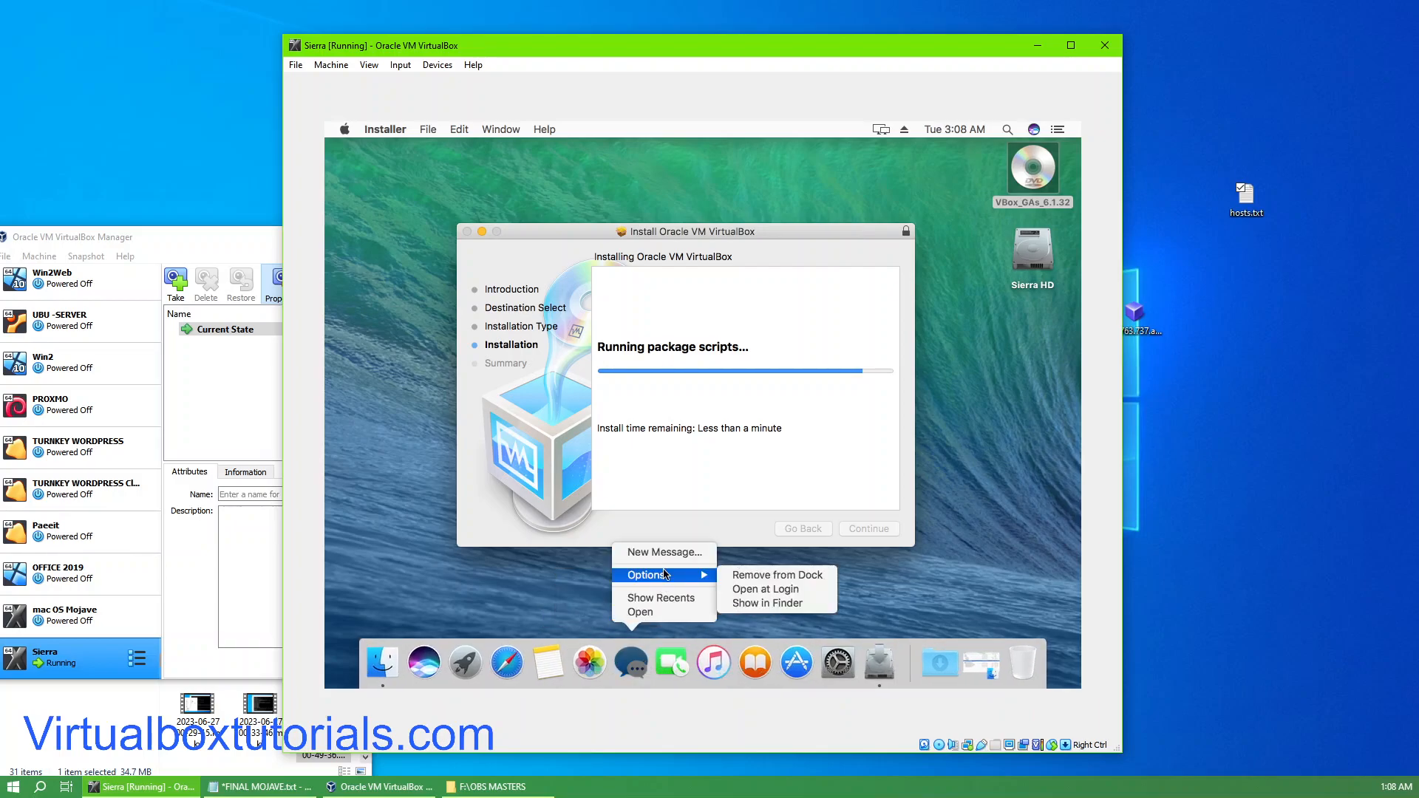
left_click(727, 575)
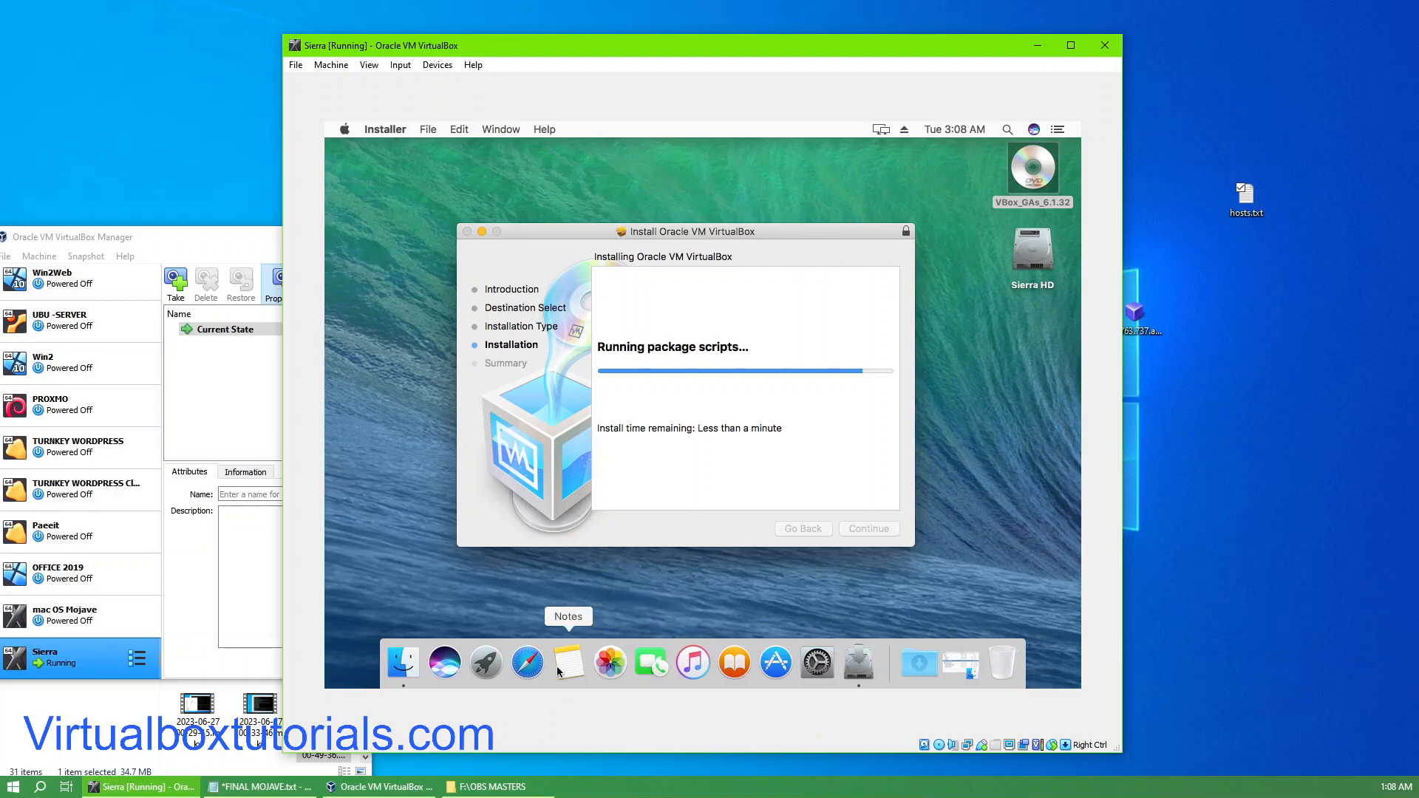
Launch Siri in Sierra, and minimize and restore the Oracle VM VirtualBox installer window.
left_click(445, 669)
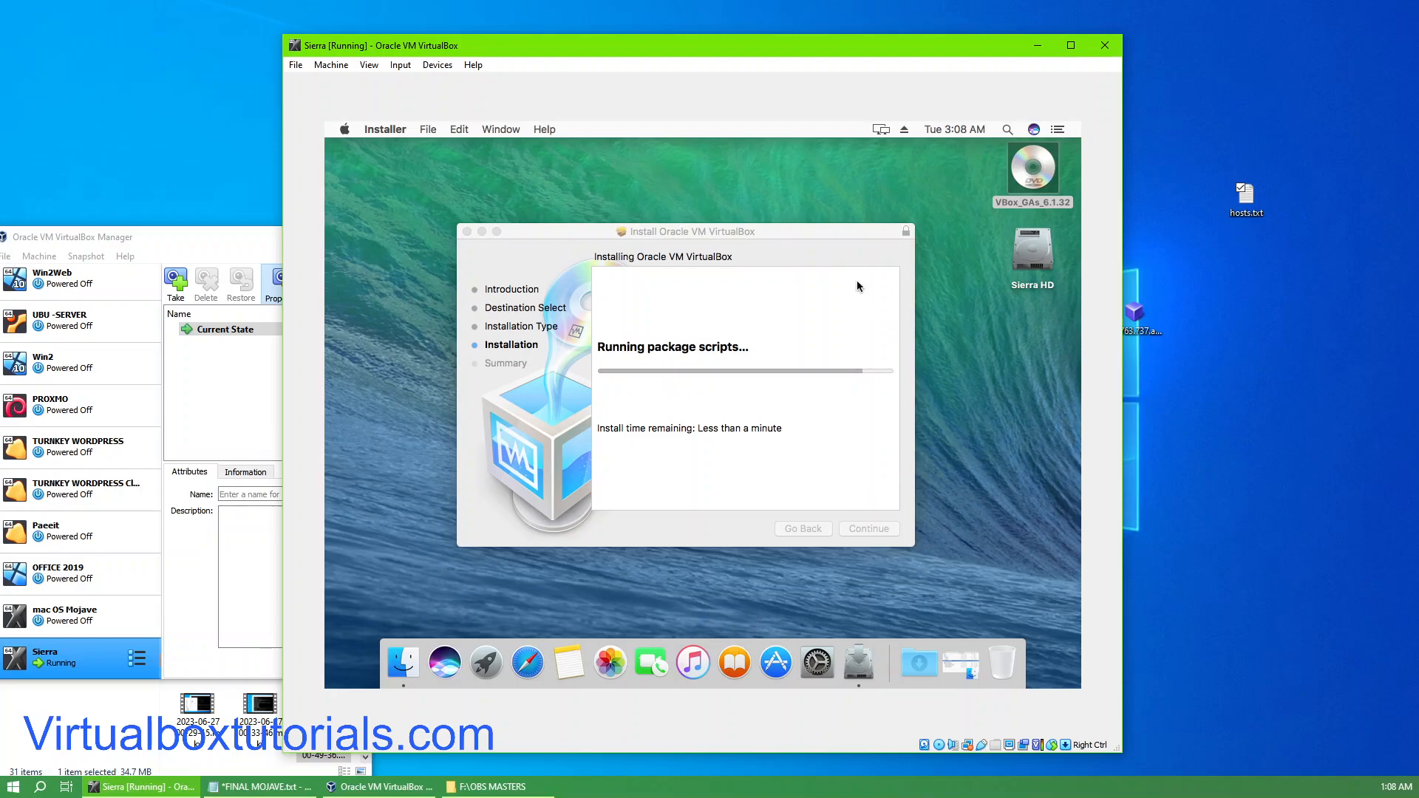
left_click(818, 231)
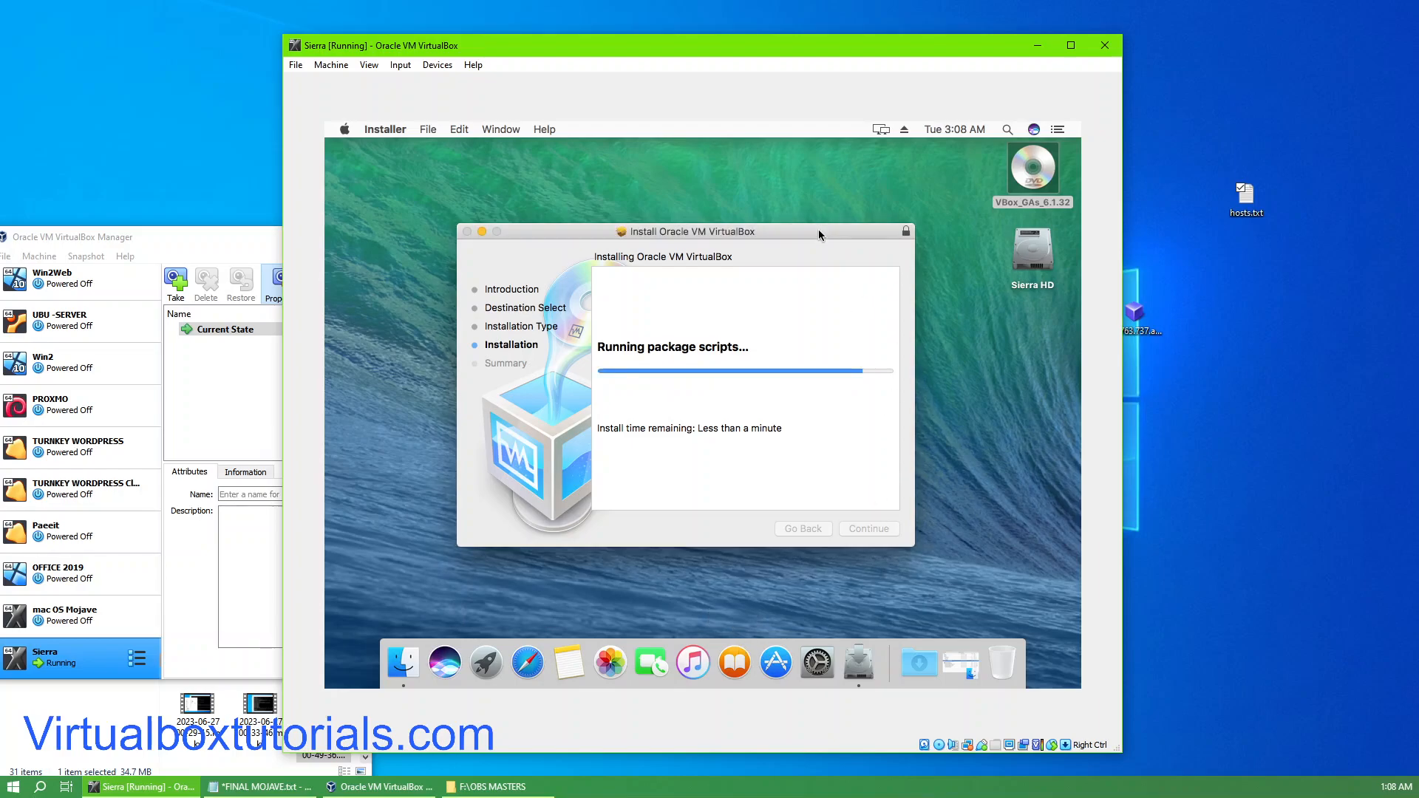
left_click(482, 230)
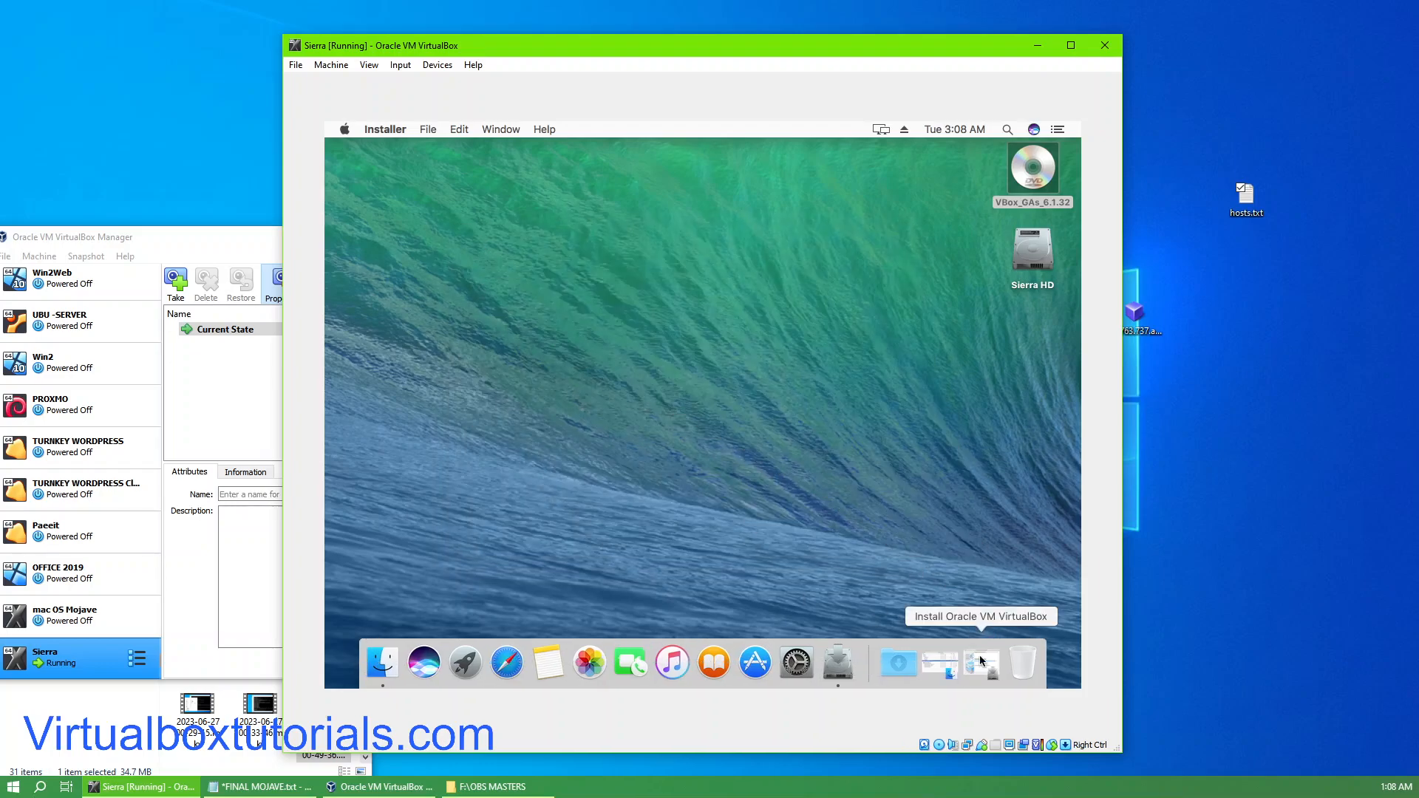
left_click(841, 665)
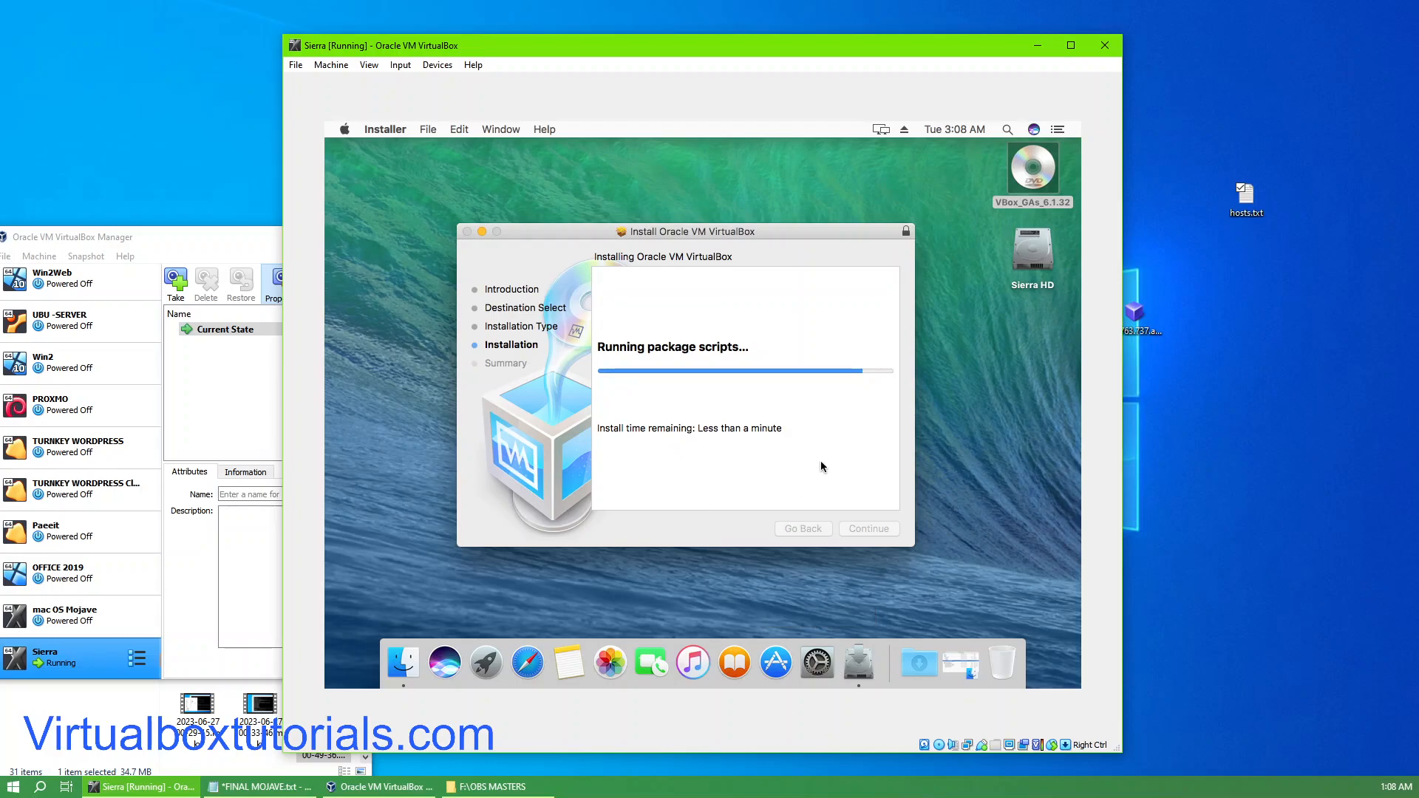
Try to quit the Installer from the Dock while it is running and dismiss its alert.
right_click(858, 663)
left_click(869, 613)
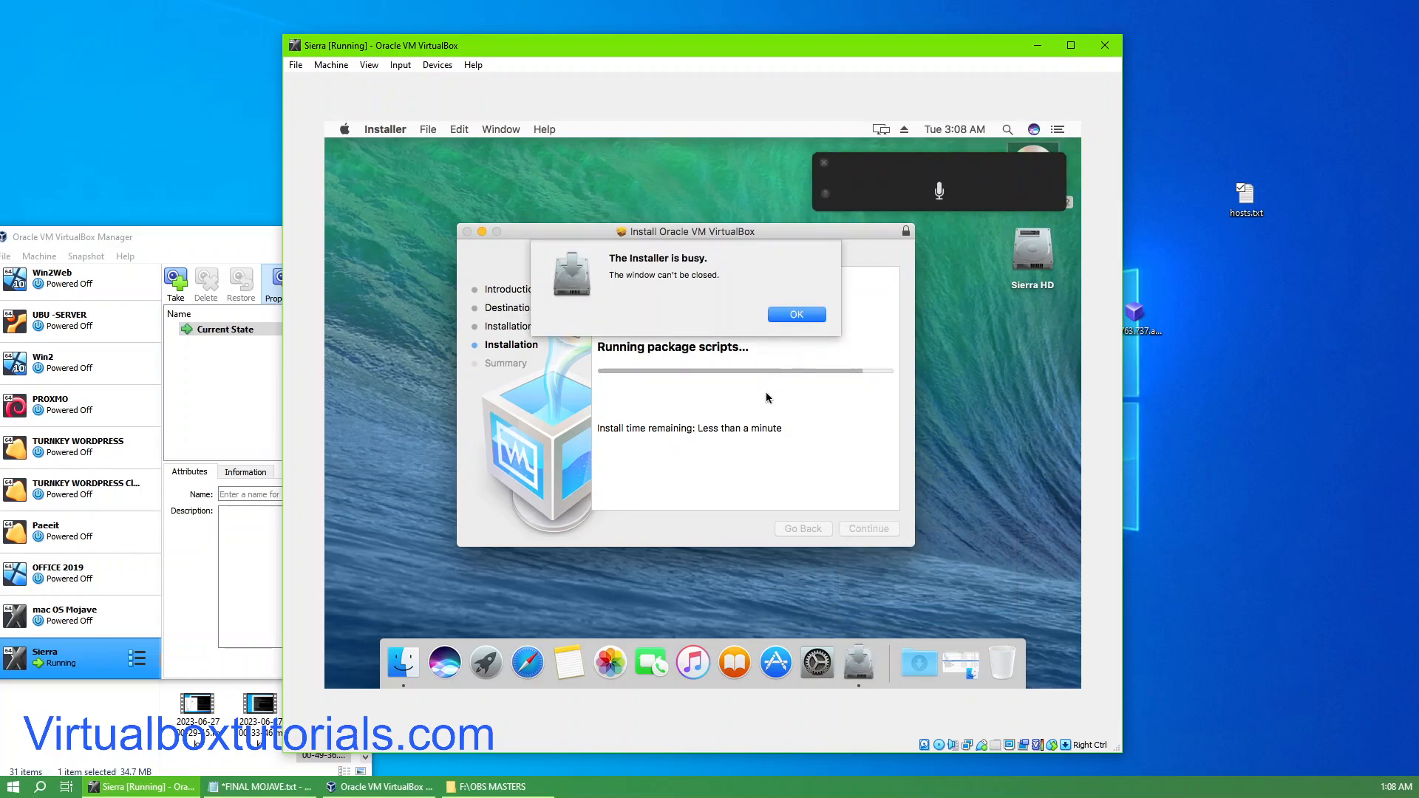
left_click(797, 314)
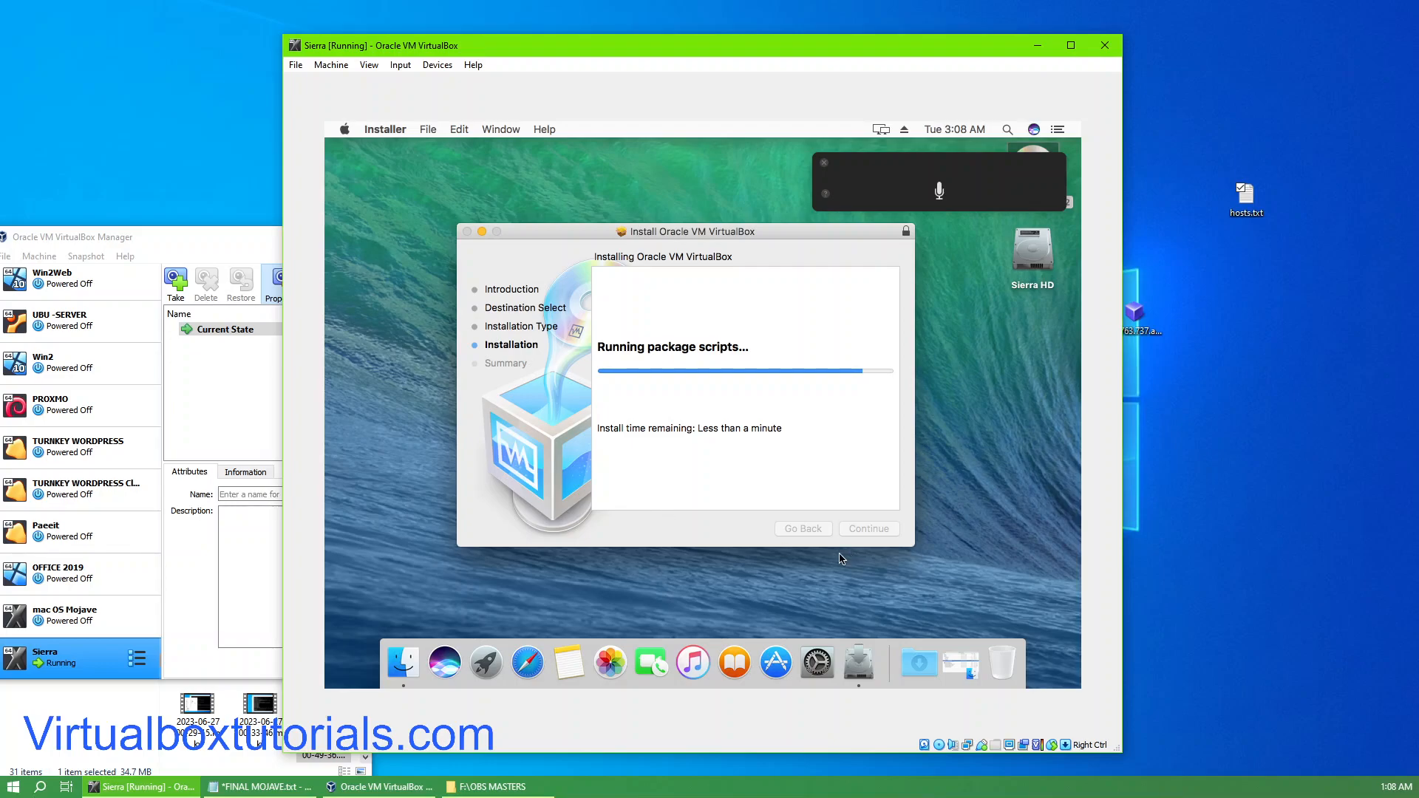
Close the Oracle VM VirtualBox installer once the installation is complete.
left_click(845, 218)
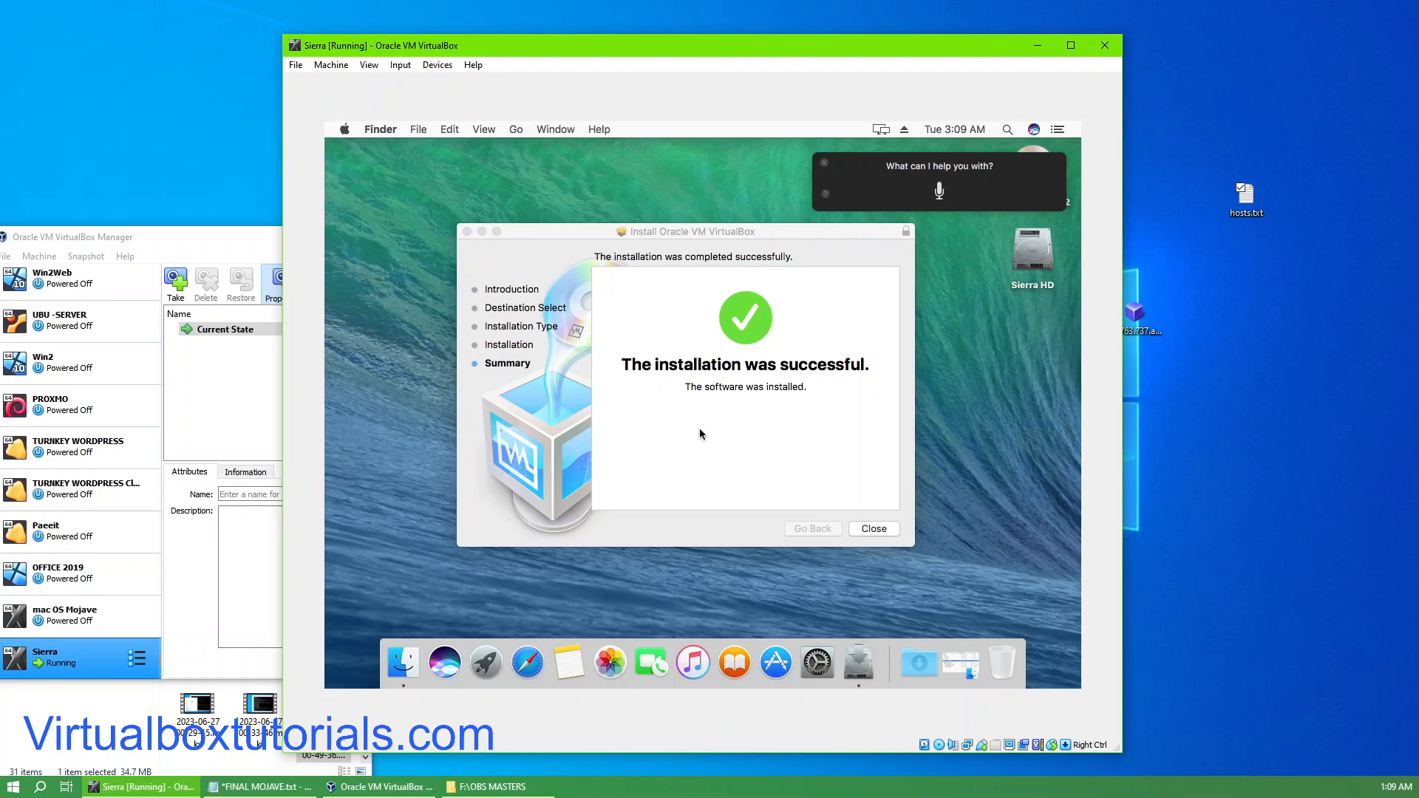
left_click(873, 528)
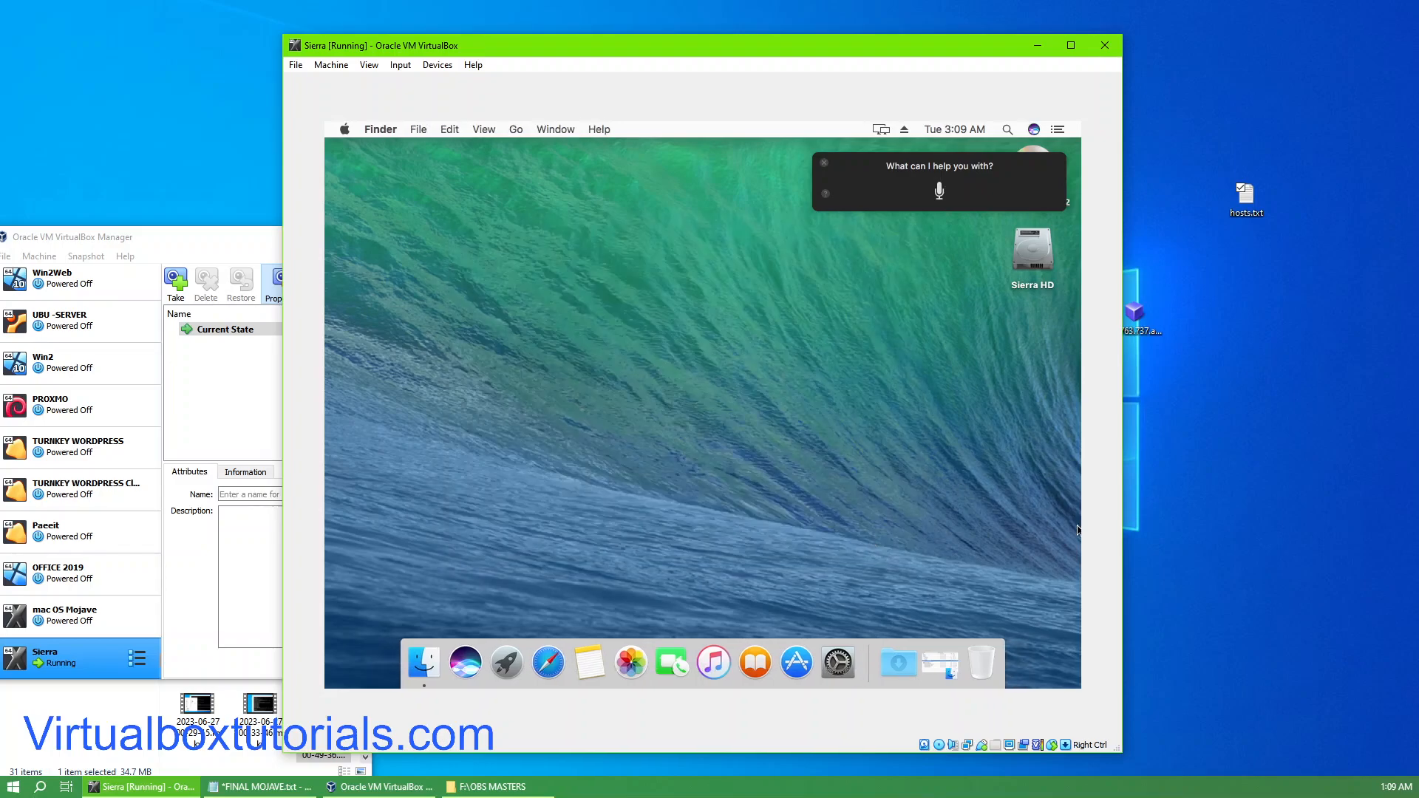
Try to transfer hosts.txt from the Windows desktop onto the Sierra desktop and dismiss Siri.
left_click_drag(1249, 204, 744, 383)
left_click(824, 164)
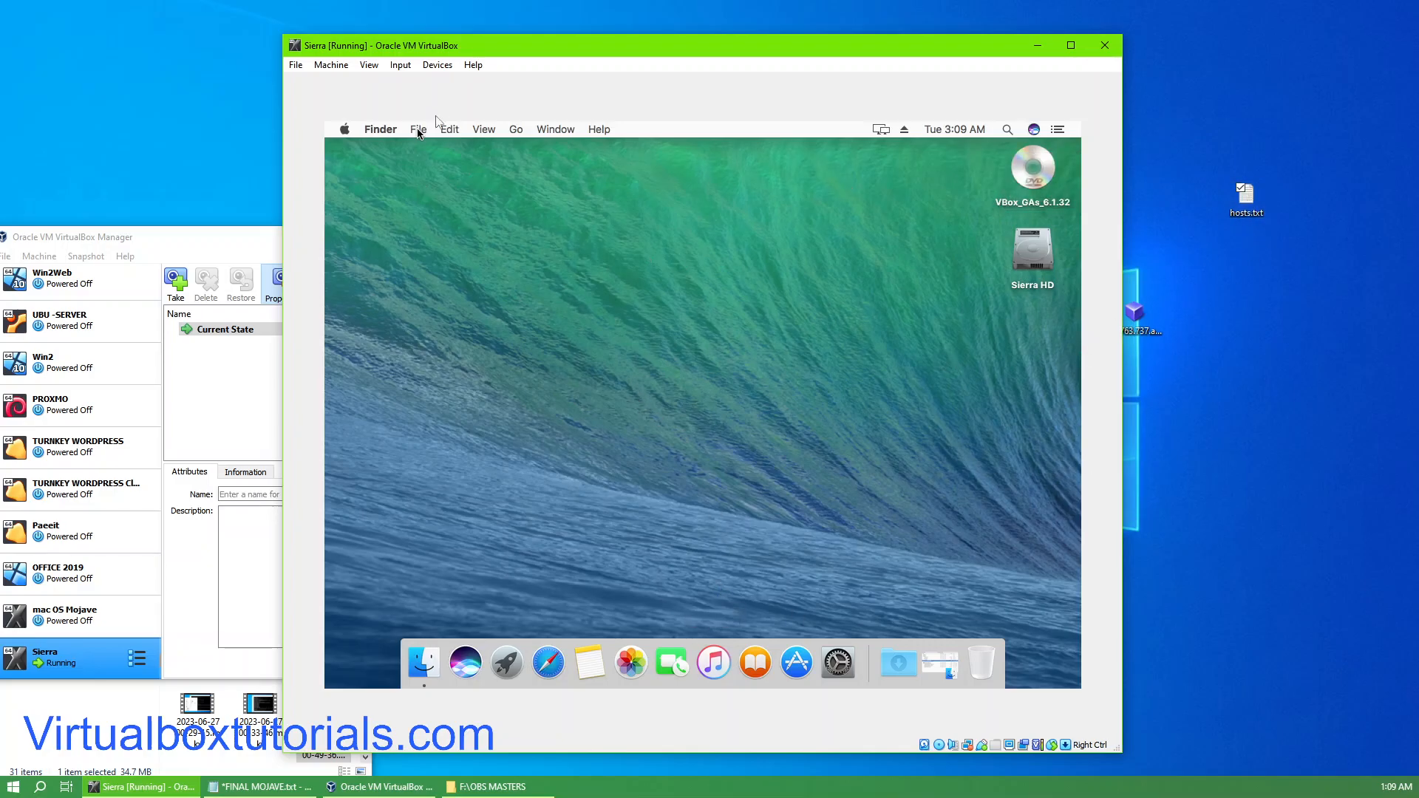
Check the virtual machine's optical drive options and eject the VBox_GAs_6.1.32 disc from the Sierra desktop.
left_click(438, 65)
mouse_move(465, 88)
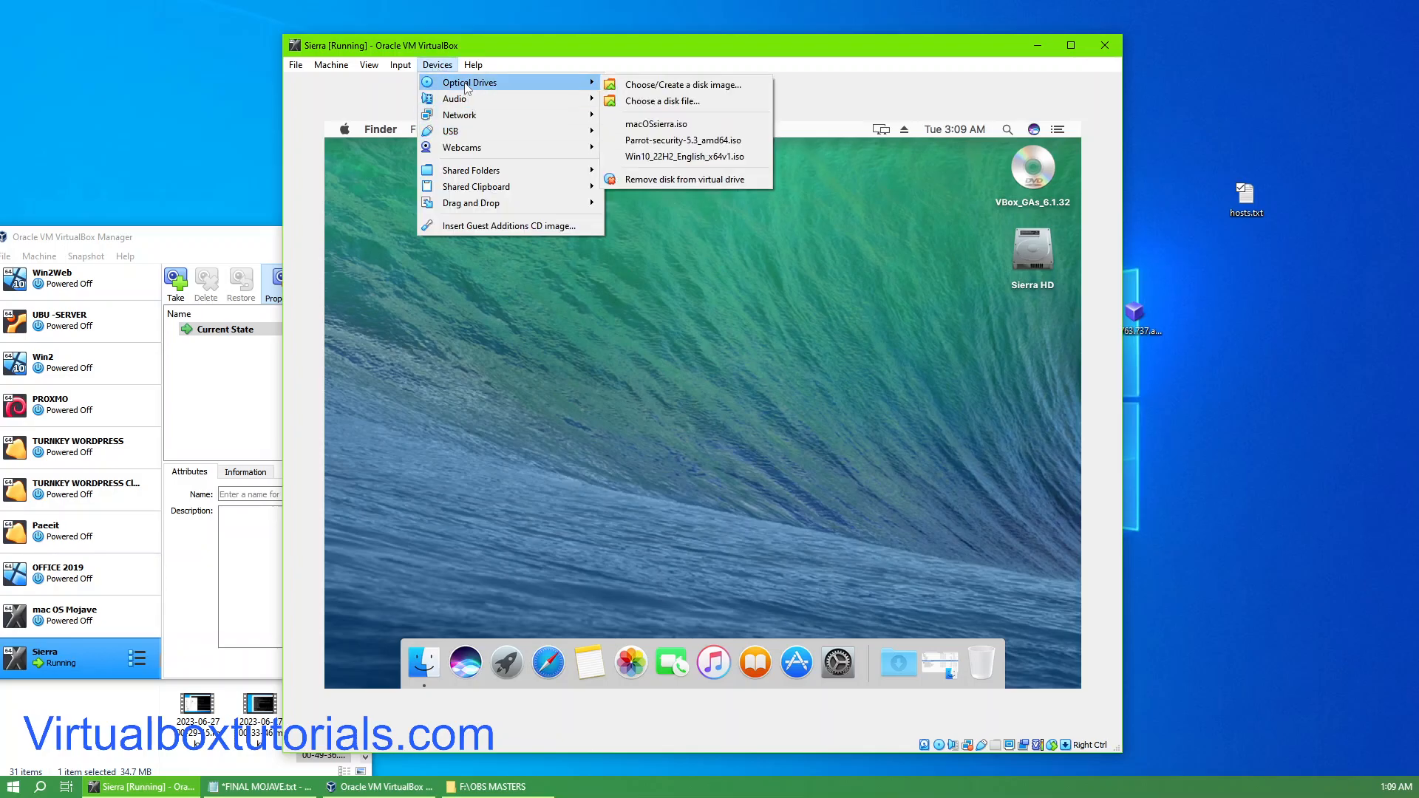
left_click(1031, 161)
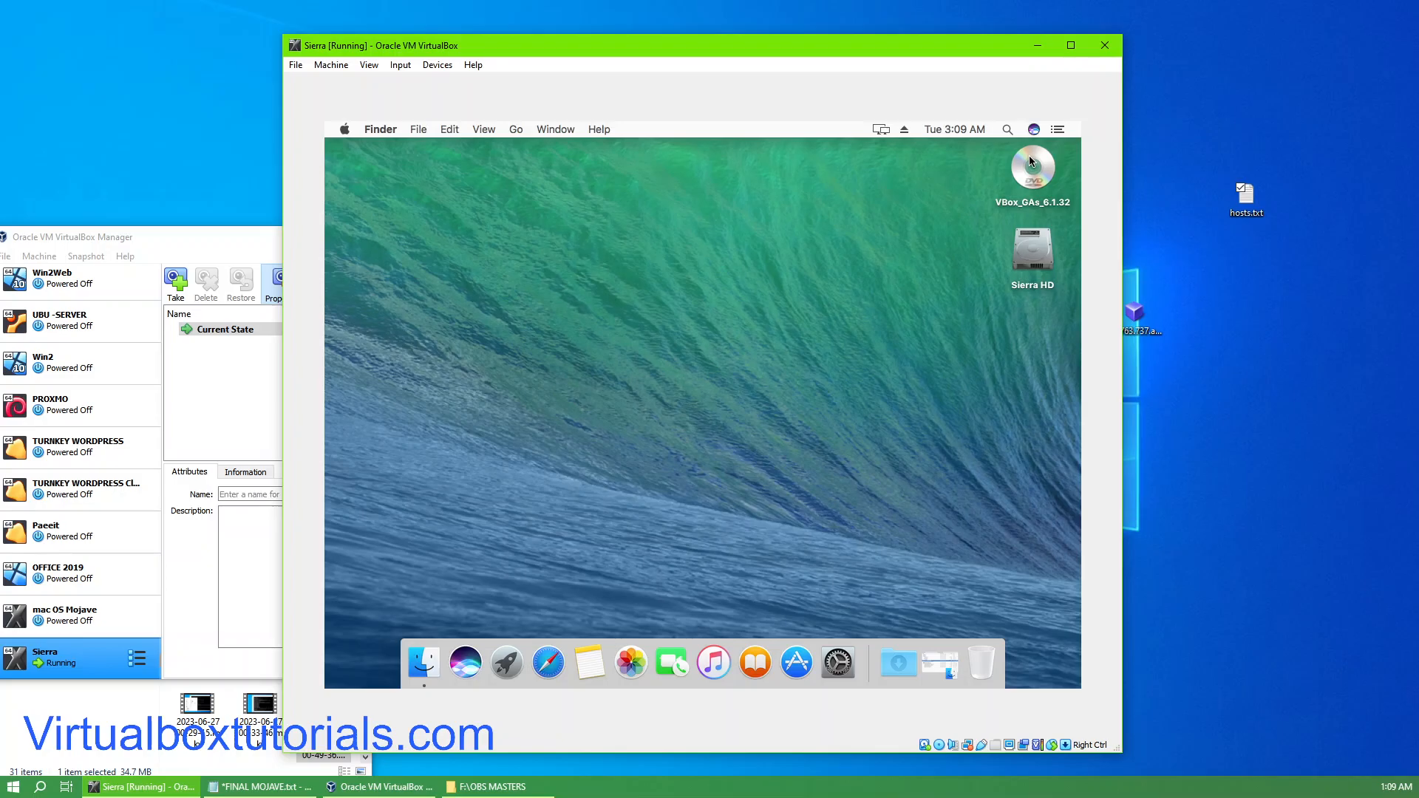
right_click(1029, 157)
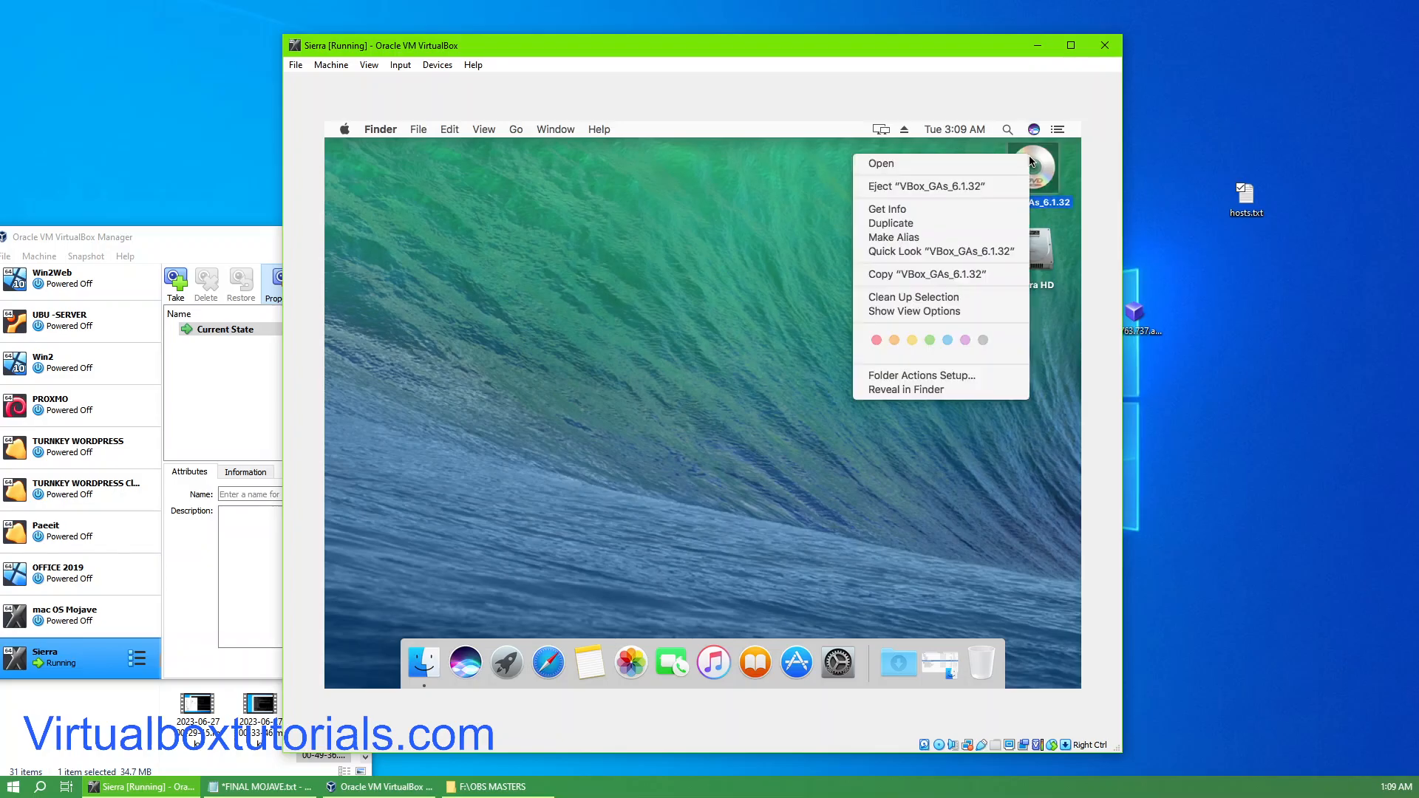
left_click(929, 187)
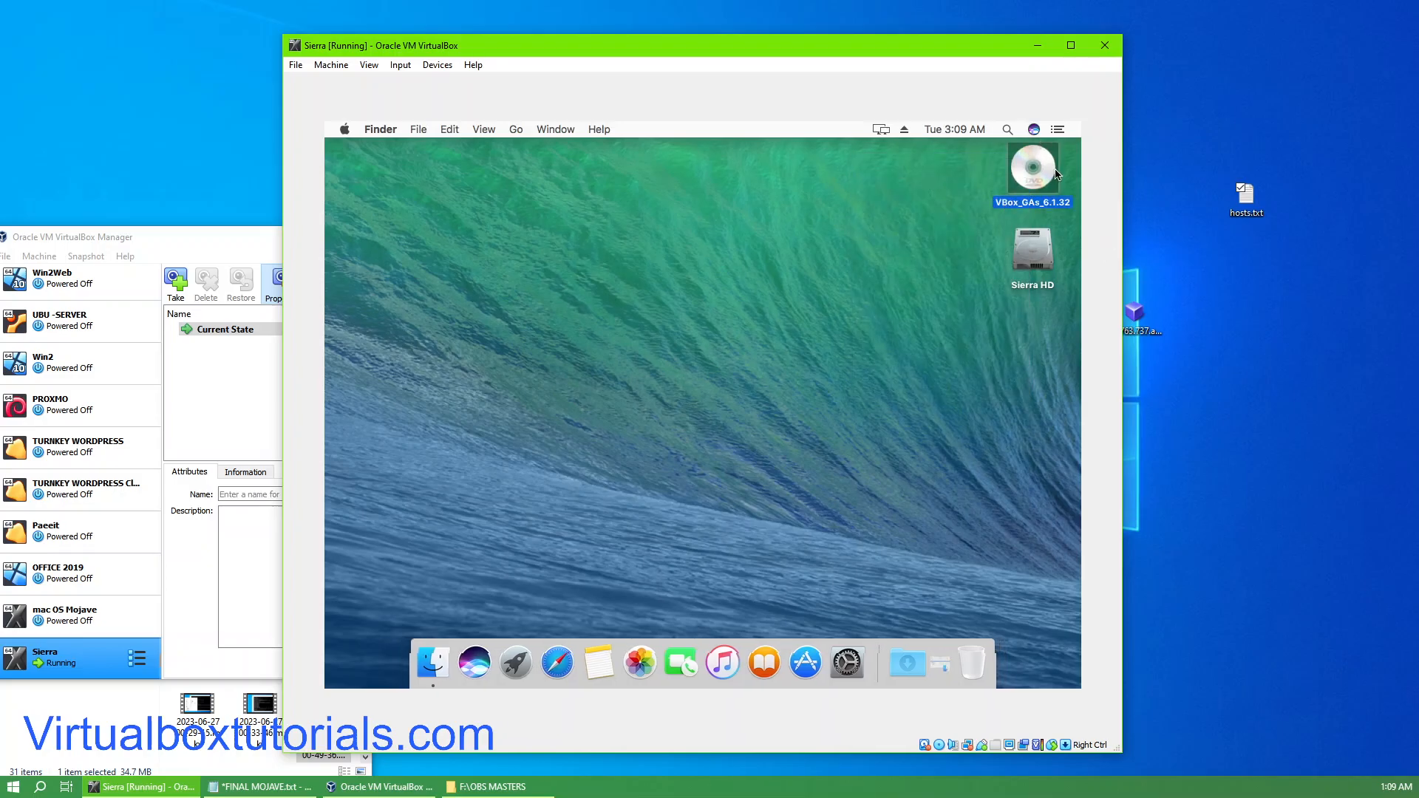
Reposition hosts.txt on the Windows desktop and move the Sierra HD icon up into the spot freed by the ejected disc.
double_click(1248, 200)
left_click_drag(1117, 142, 876, 193)
left_click_drag(676, 251, 1312, 266)
left_click_drag(1018, 243, 1038, 173)
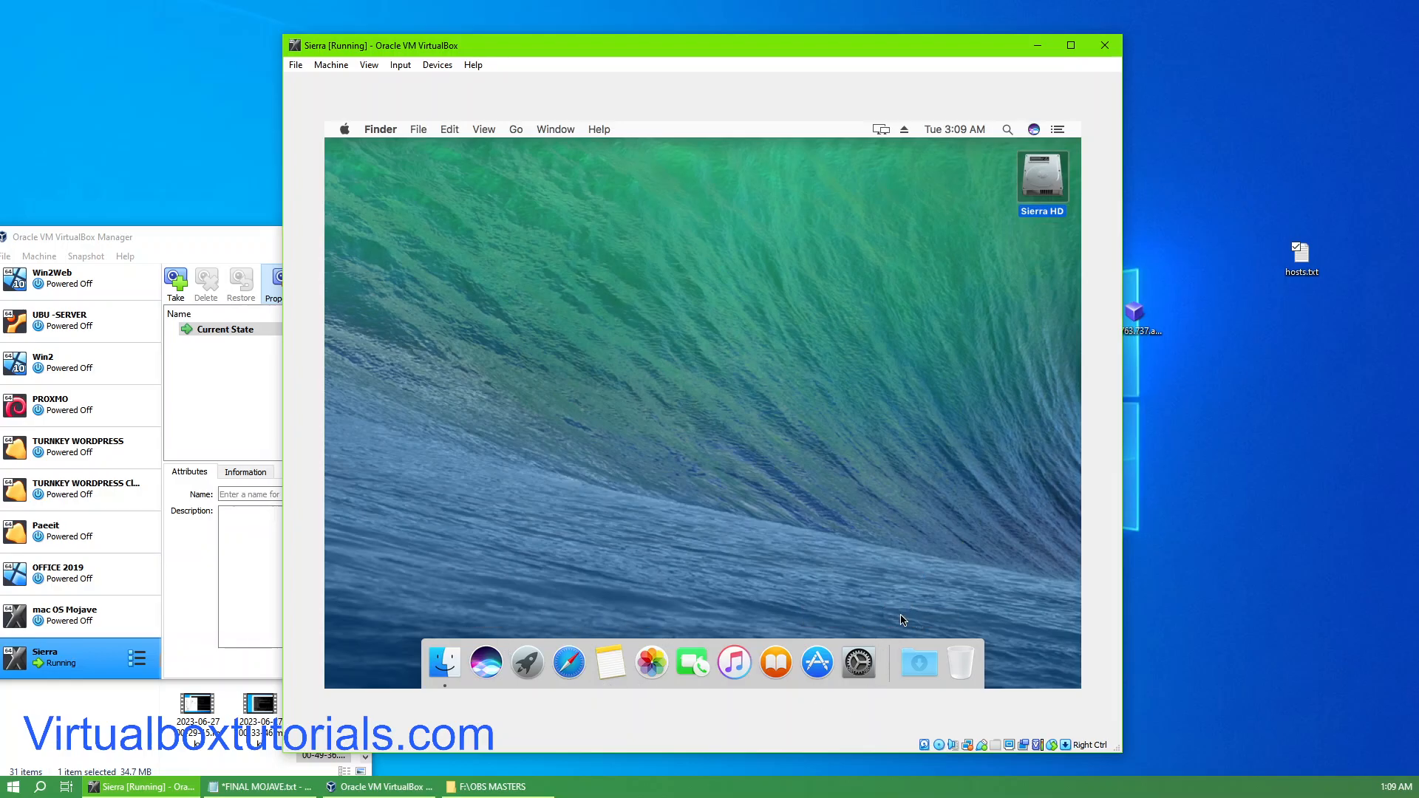
Open the Sierra HD drive in Finder and display the Applications folder.
right_click(1033, 176)
left_click(886, 184)
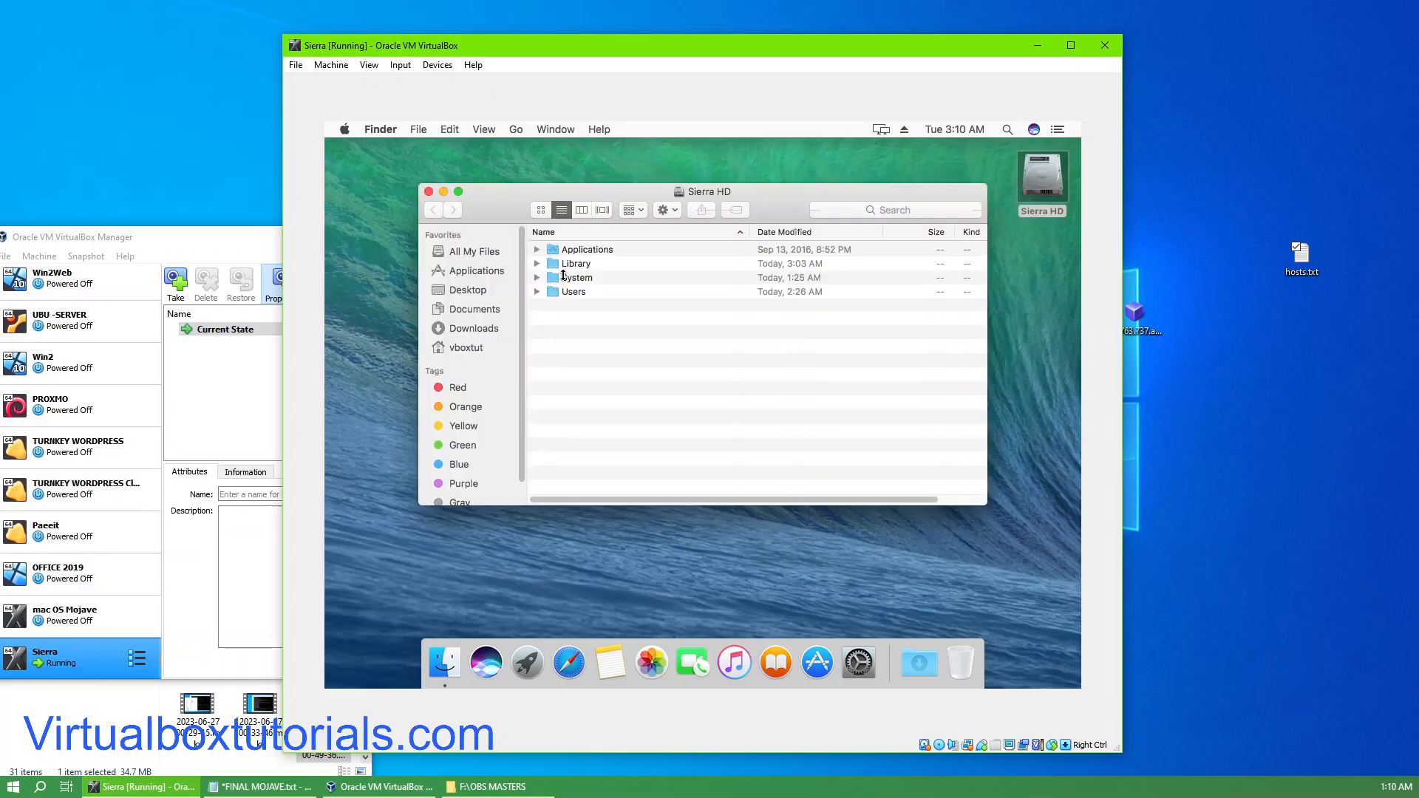
left_click(578, 252)
left_click(479, 271)
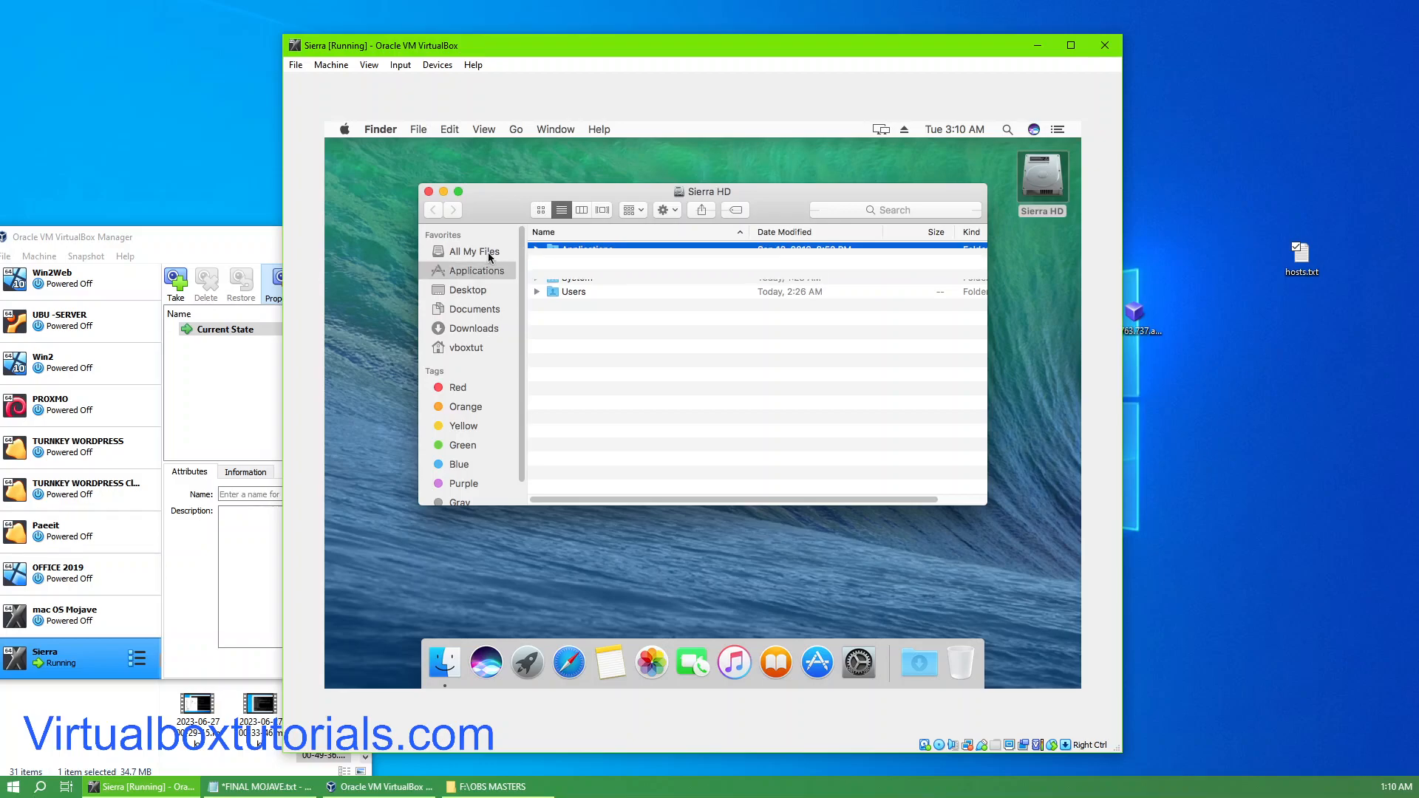
left_click(567, 249)
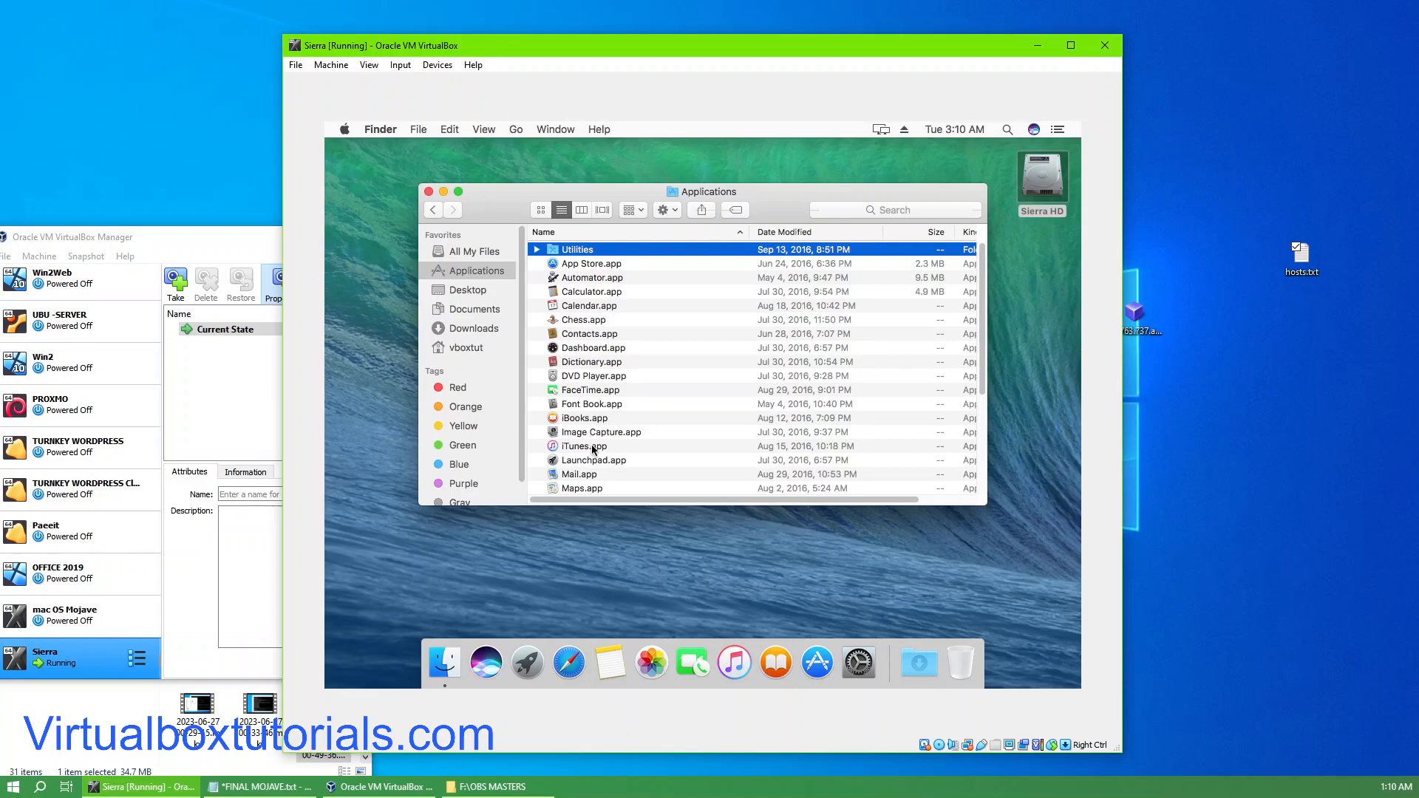
Launch TextEdit from the Applications folder and minimize the Finder window.
scroll(591, 451, "down", 1)
scroll(577, 468, "down", 5)
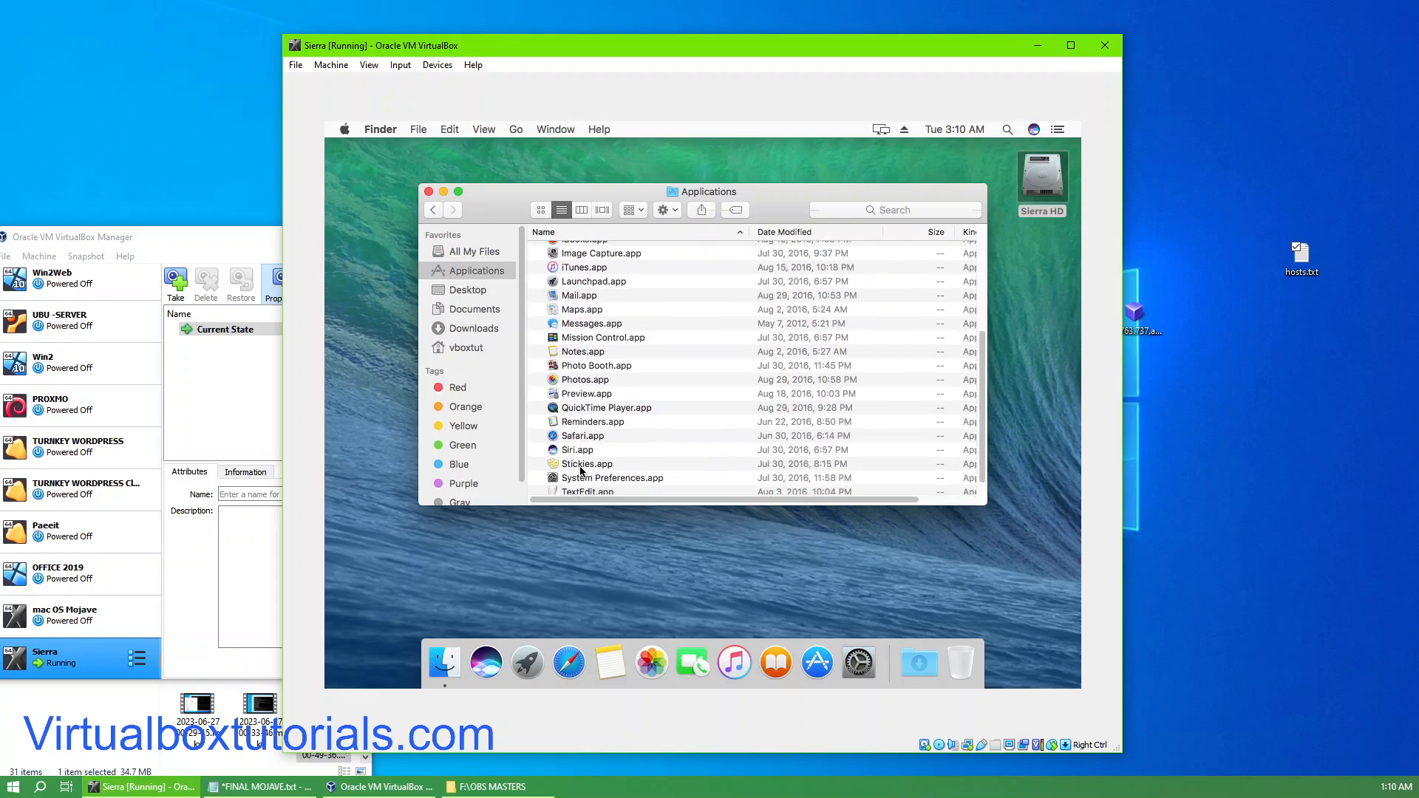
scroll(580, 473, "down", 1)
double_click(575, 476)
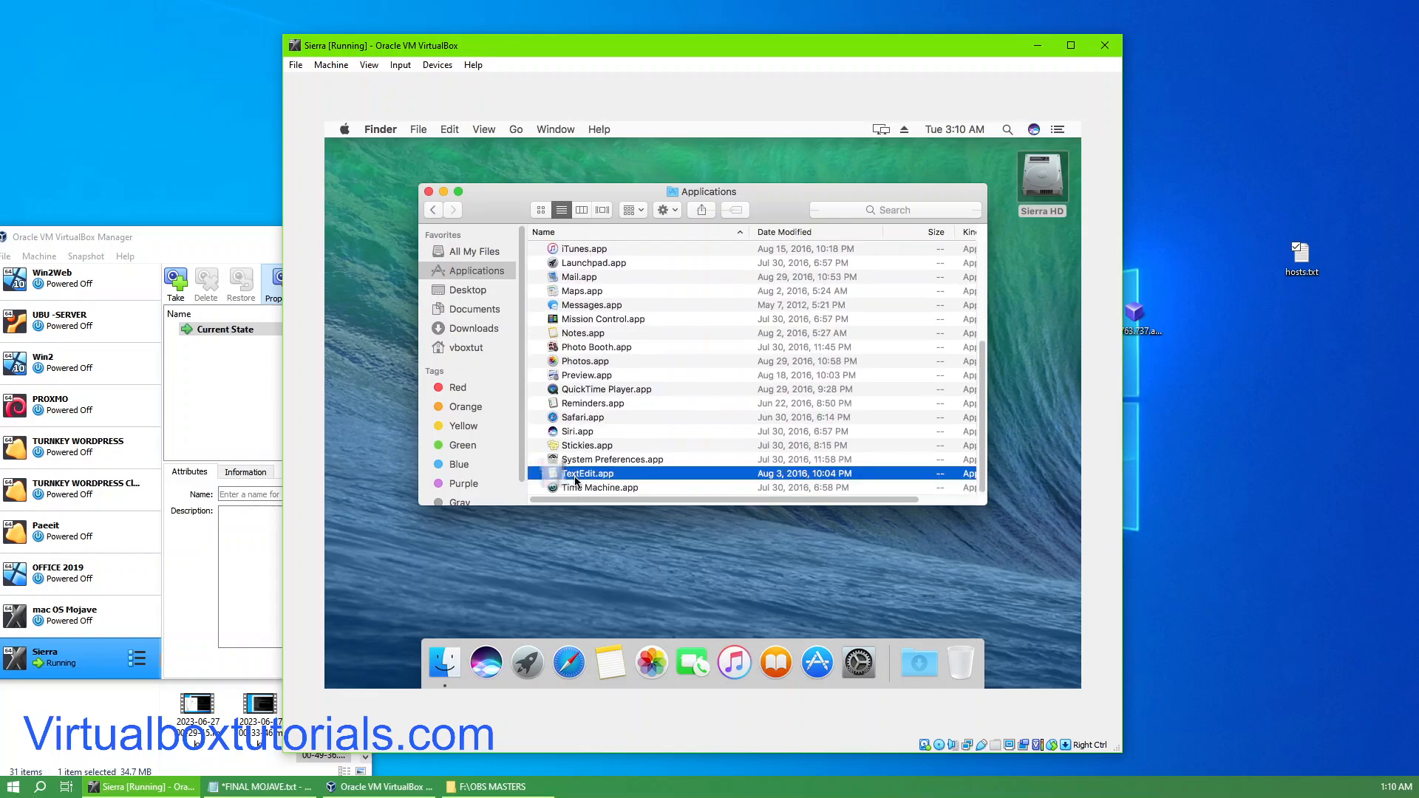
left_click(443, 191)
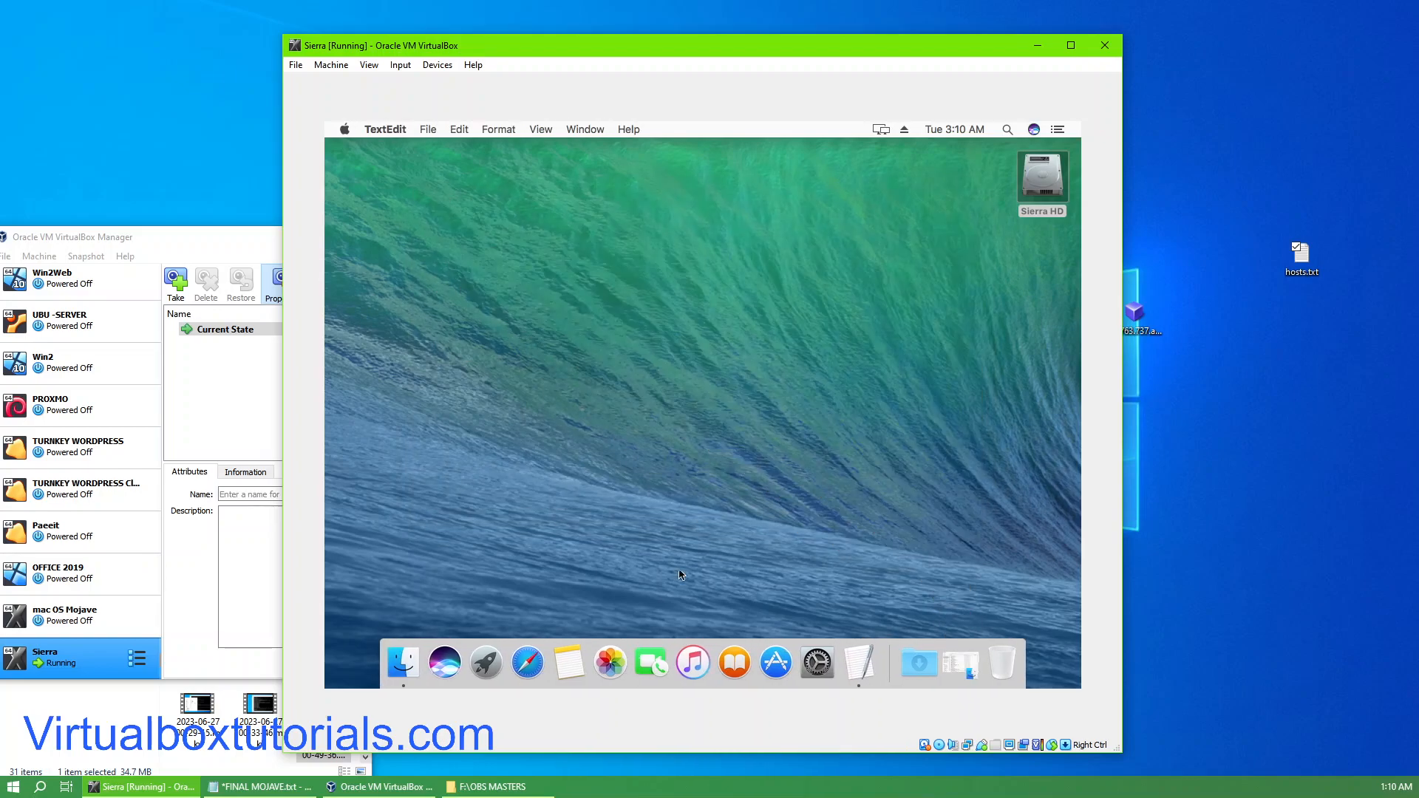
Set TextEdit to be kept in the Sierra Dock.
right_click(860, 674)
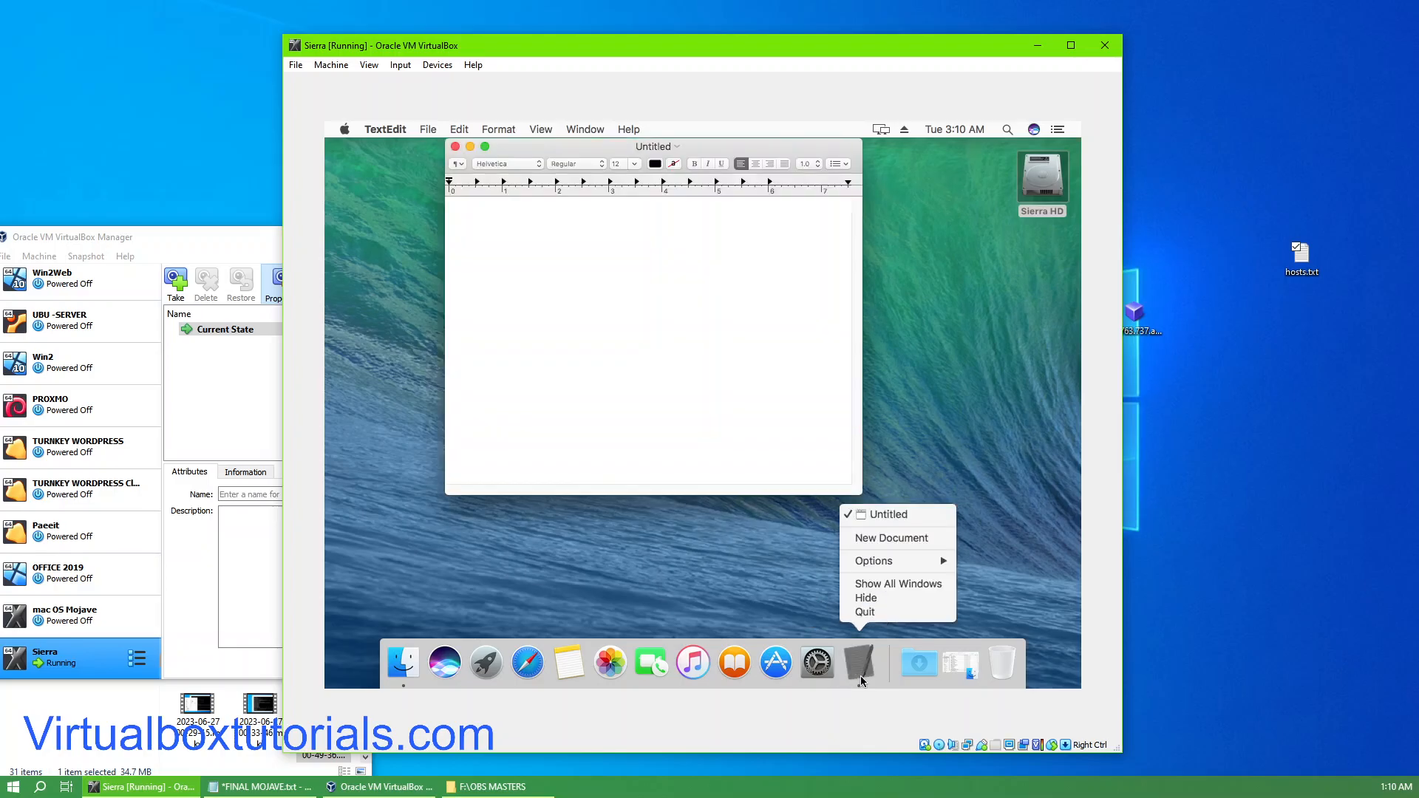
mouse_move(895, 563)
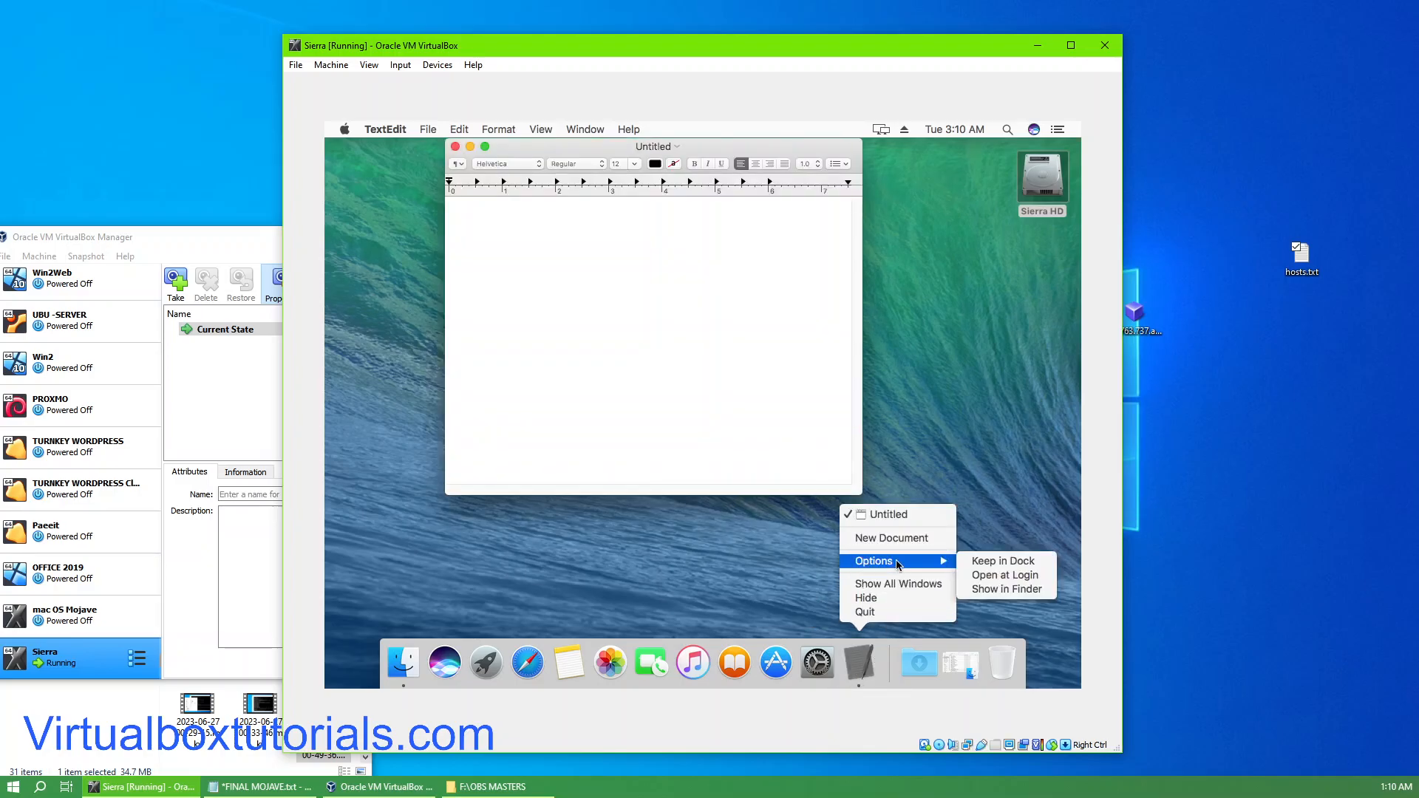
left_click(995, 559)
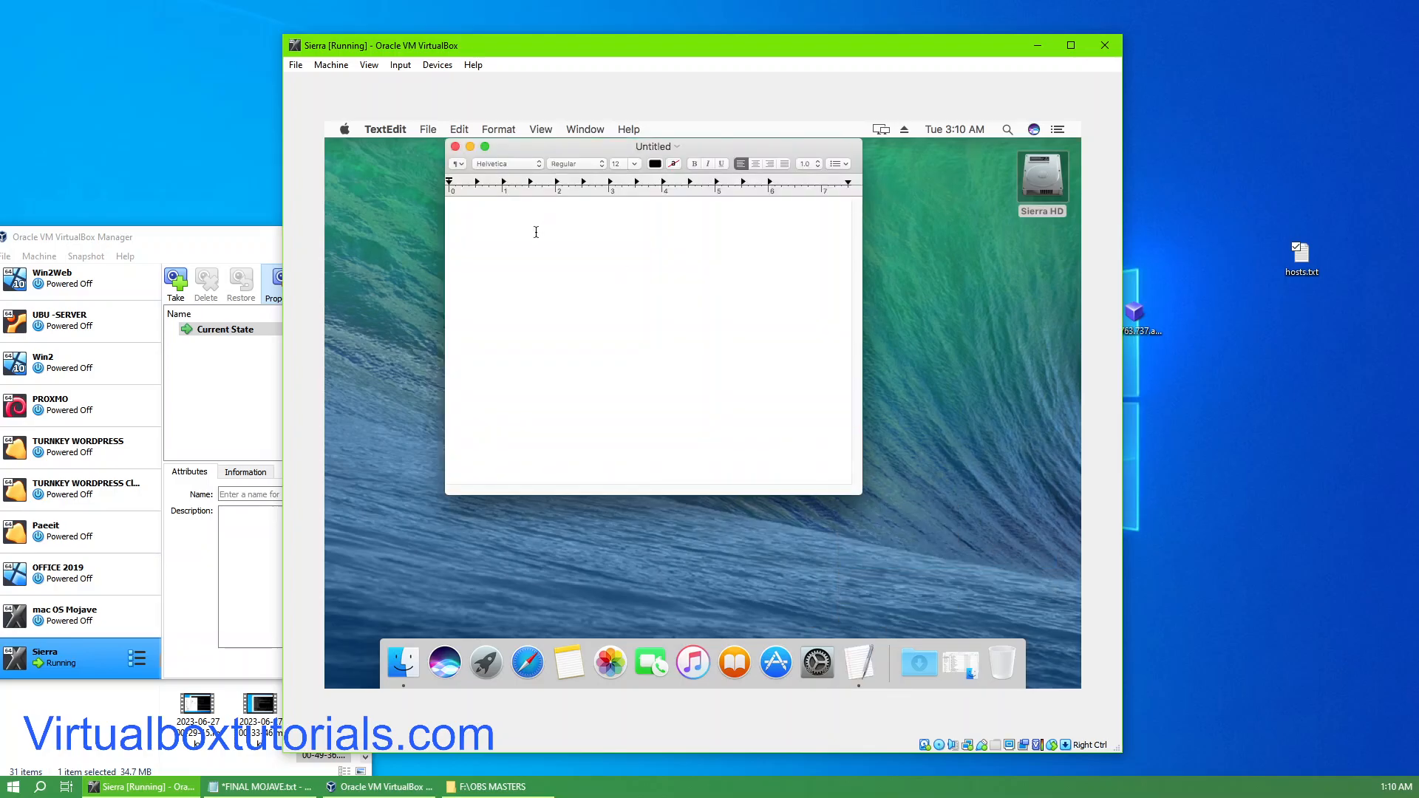
Enter the test text "tthgoi;z" in the untitled TextEdit document, try the cut command, and move the document window down slightly.
type("tthgoi;z")
key("super+x")
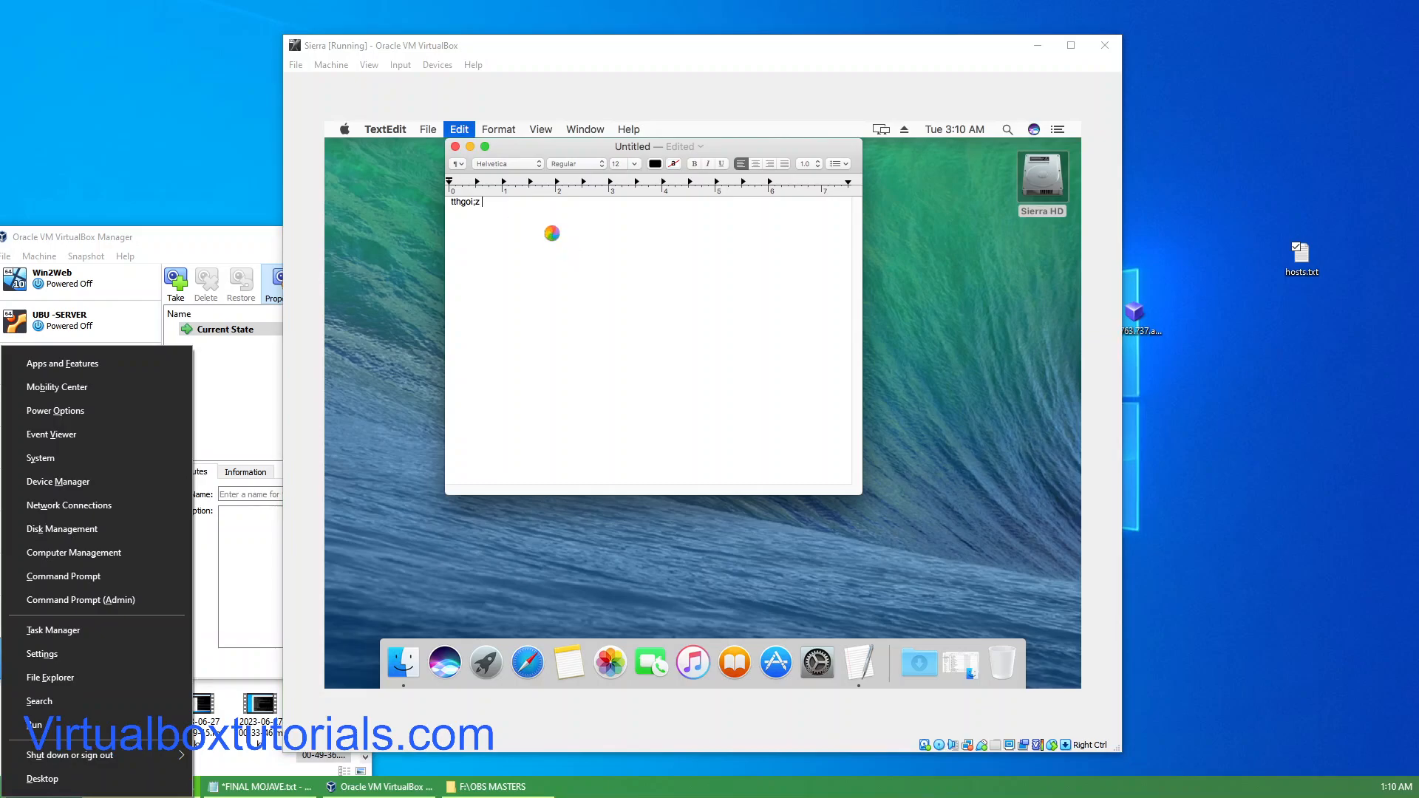
left_click(545, 248)
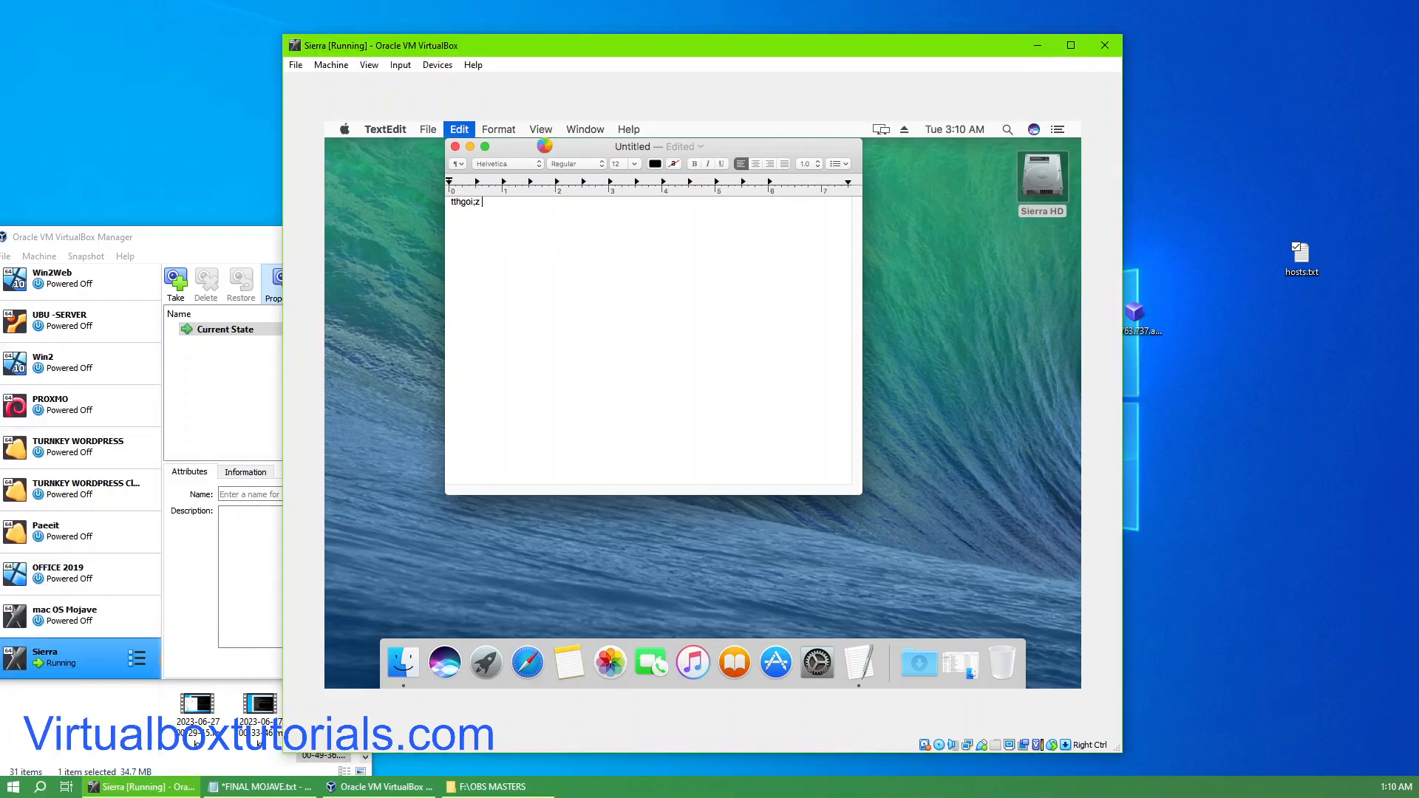
left_click_drag(544, 146, 555, 195)
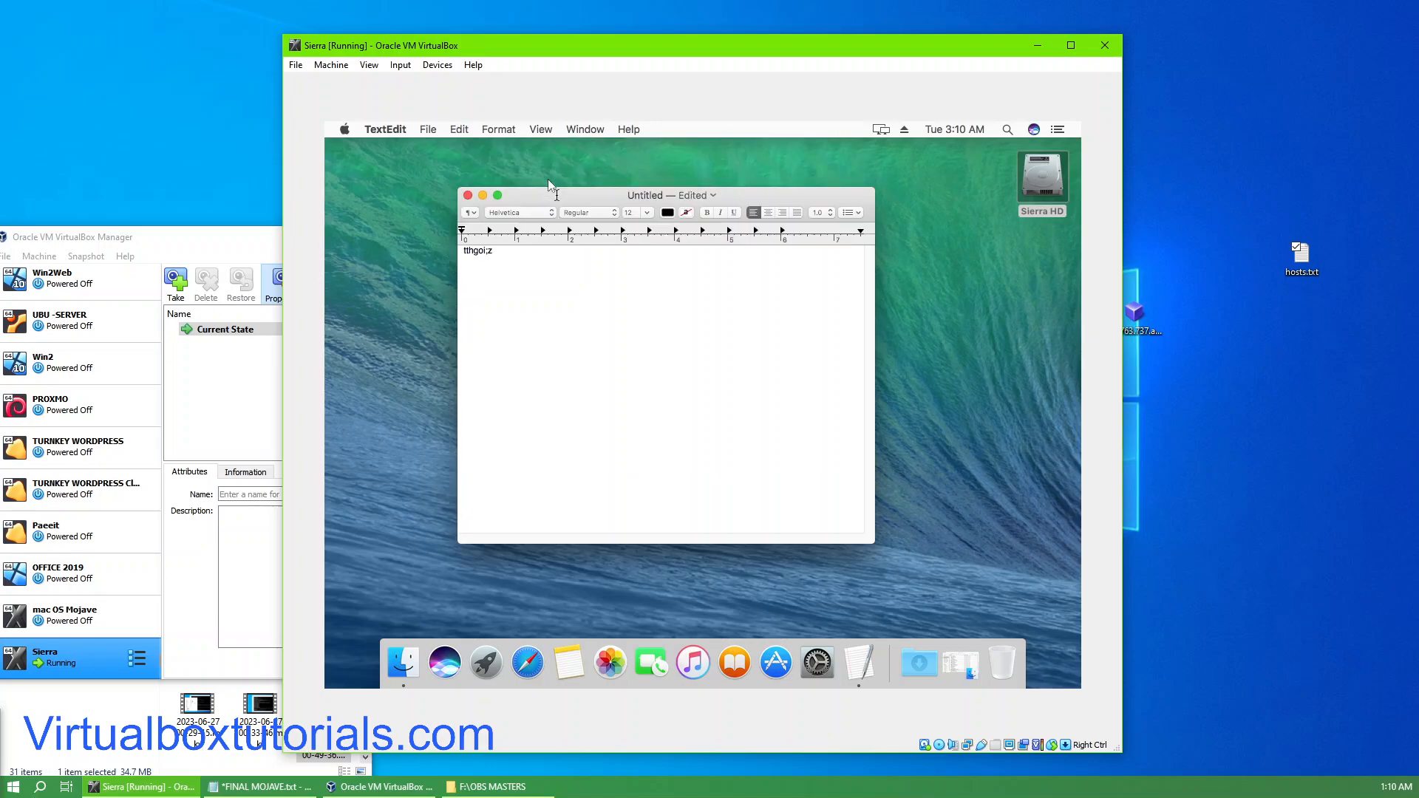
left_click(428, 131)
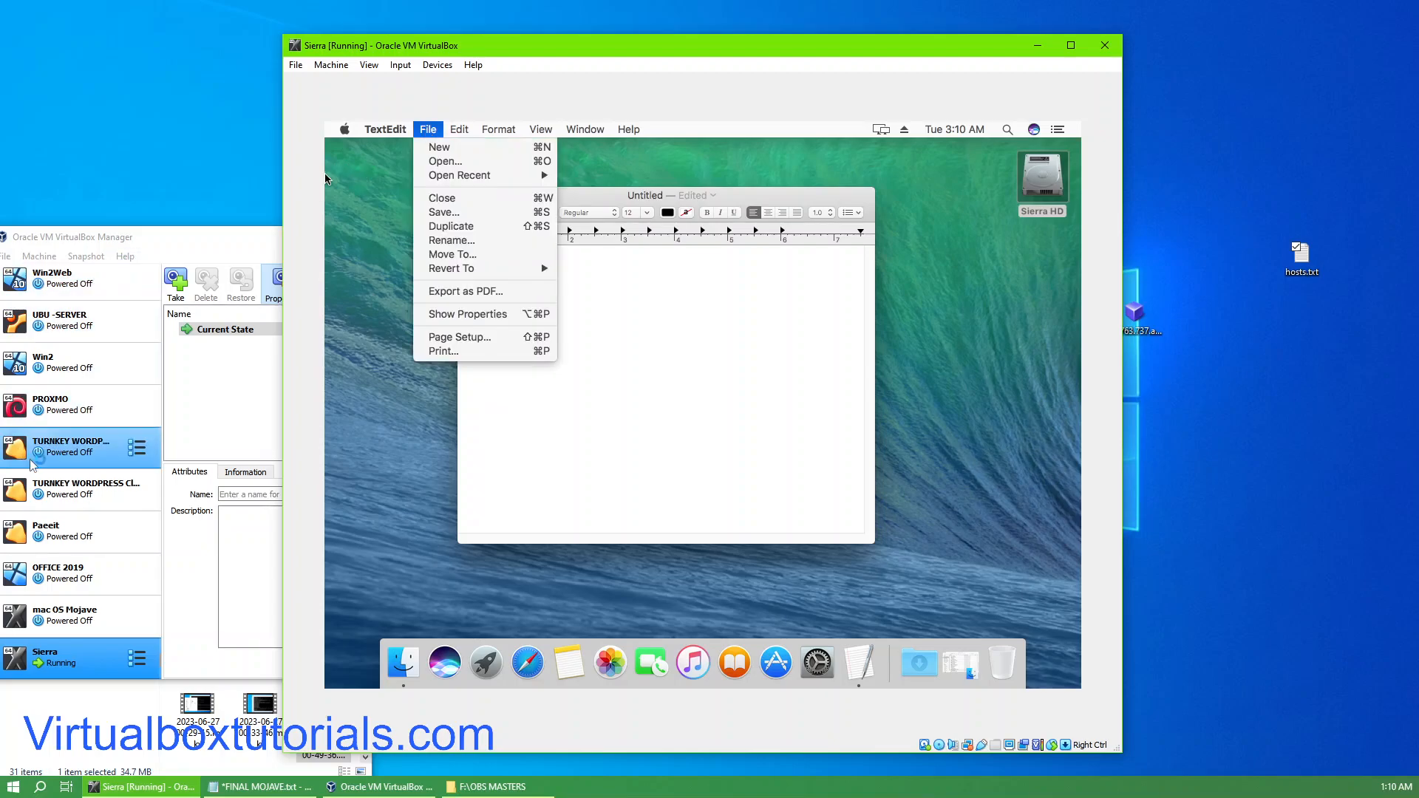
left_click(49, 703)
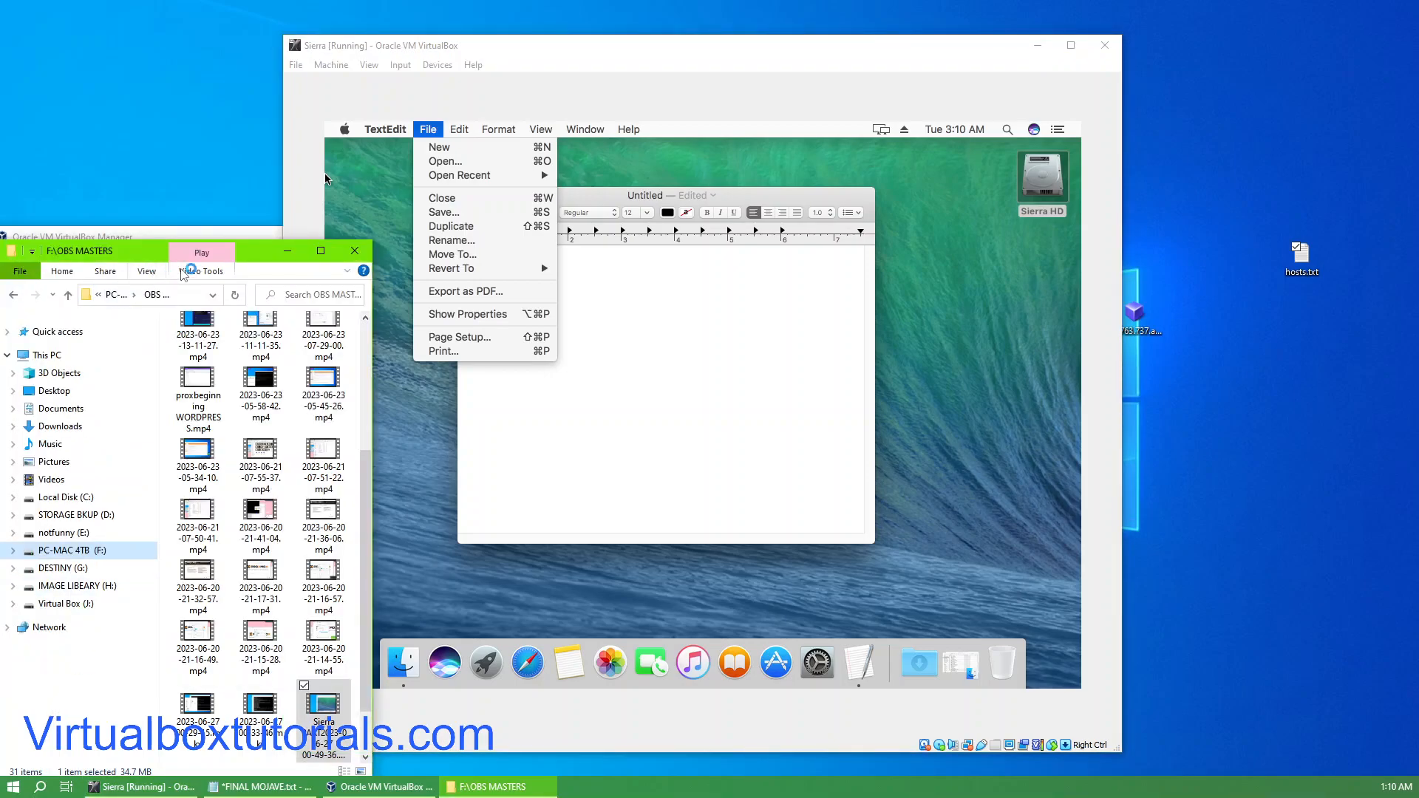
left_click(289, 251)
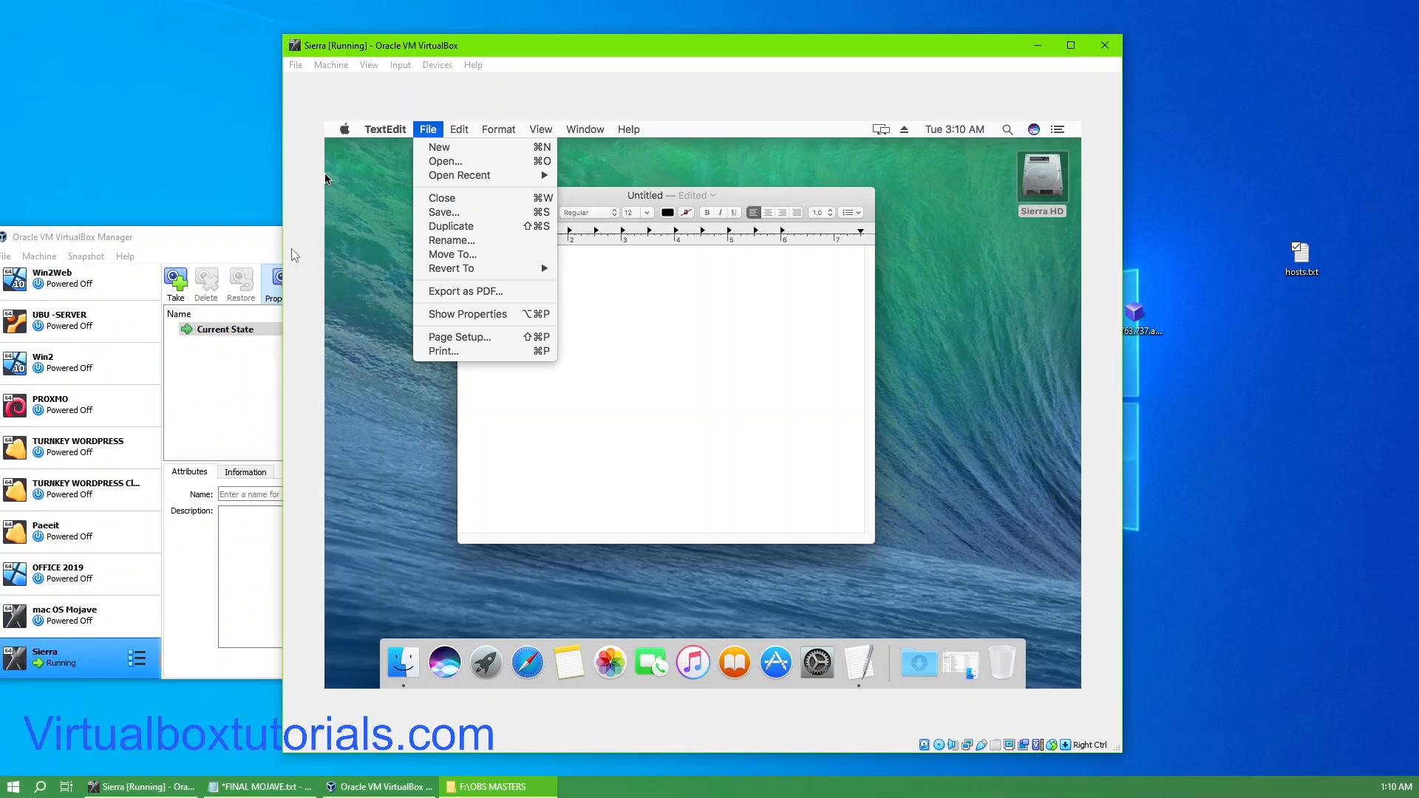
key("alt+Tab")
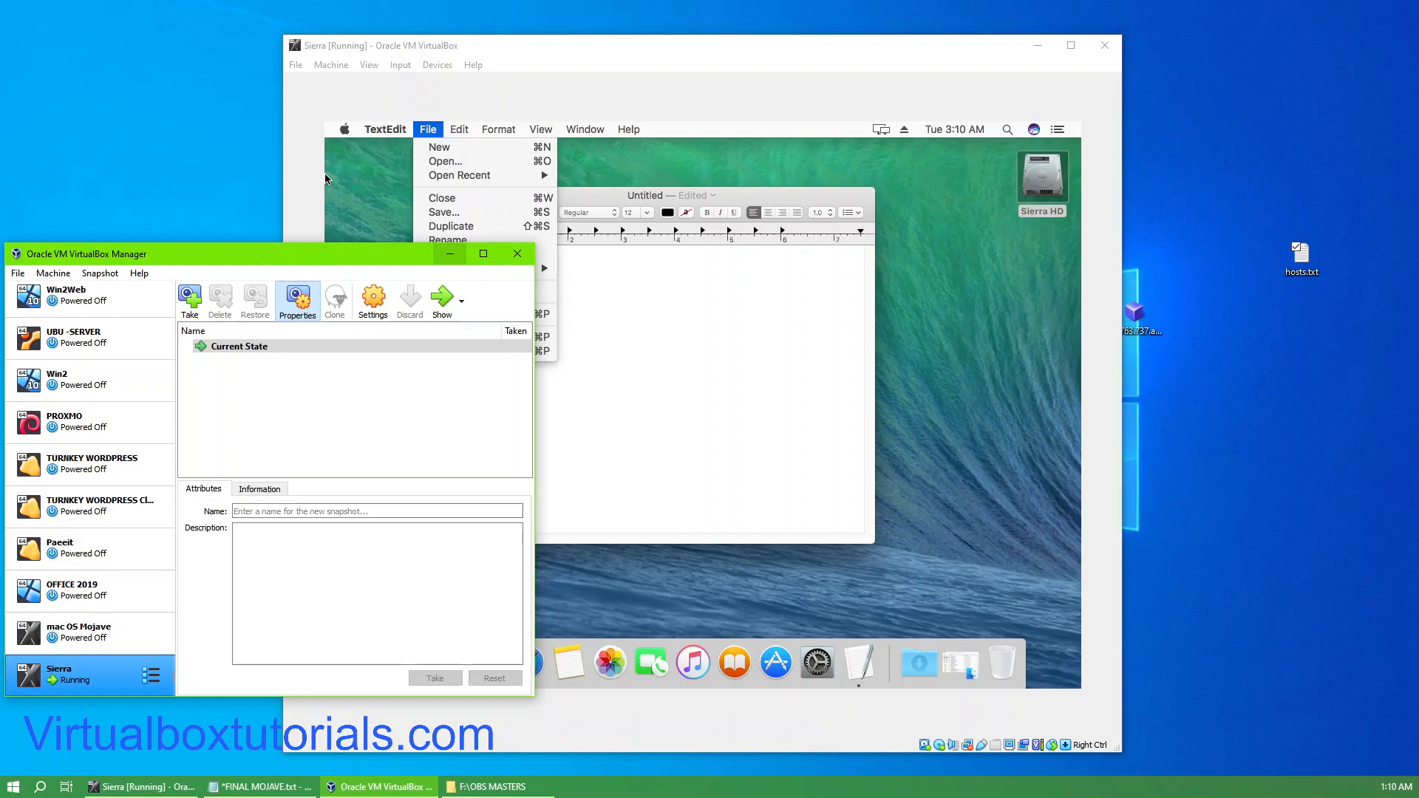
left_click(328, 179)
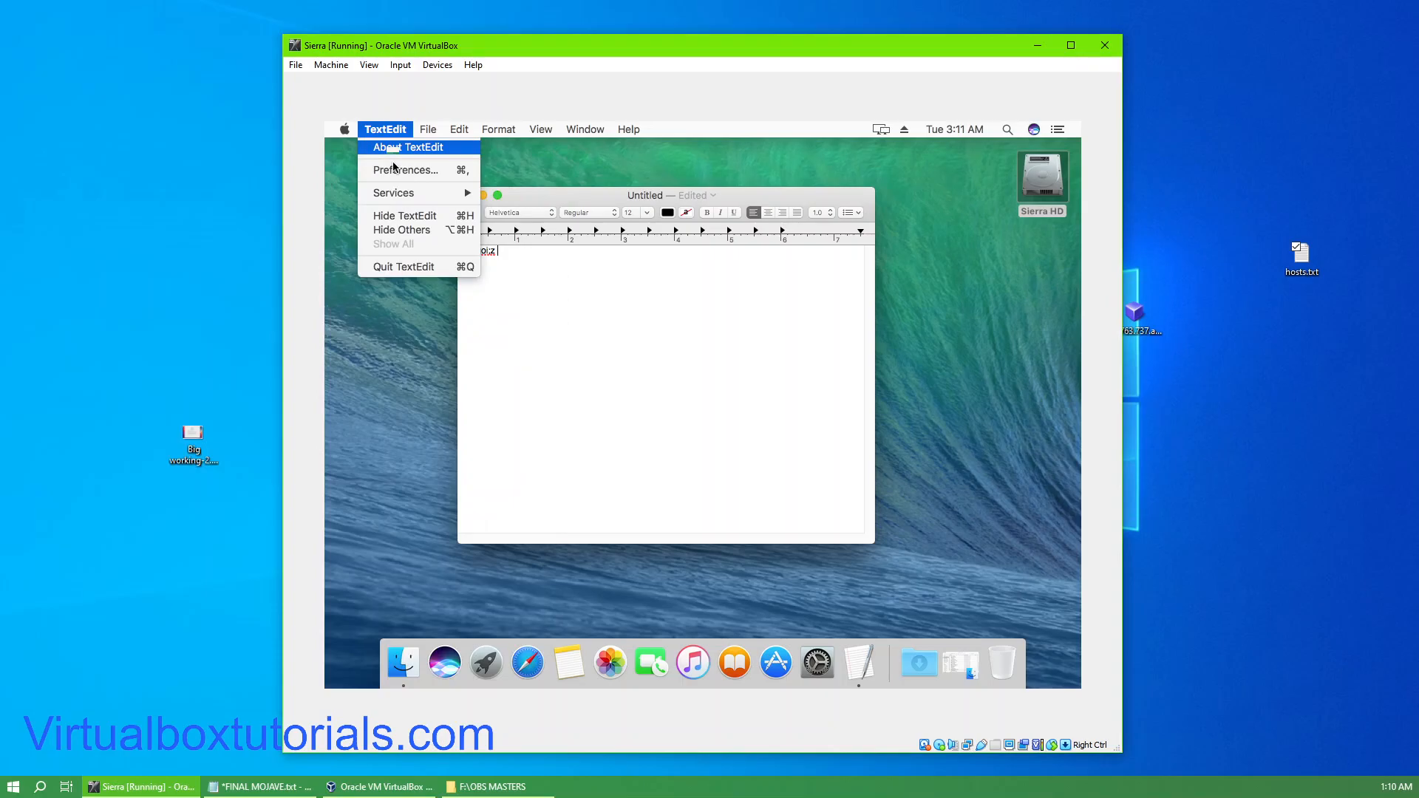
Save the untitled TextEdit document to the Desktop as bbb in Rich Text format, and close its window.
mouse_move(428, 129)
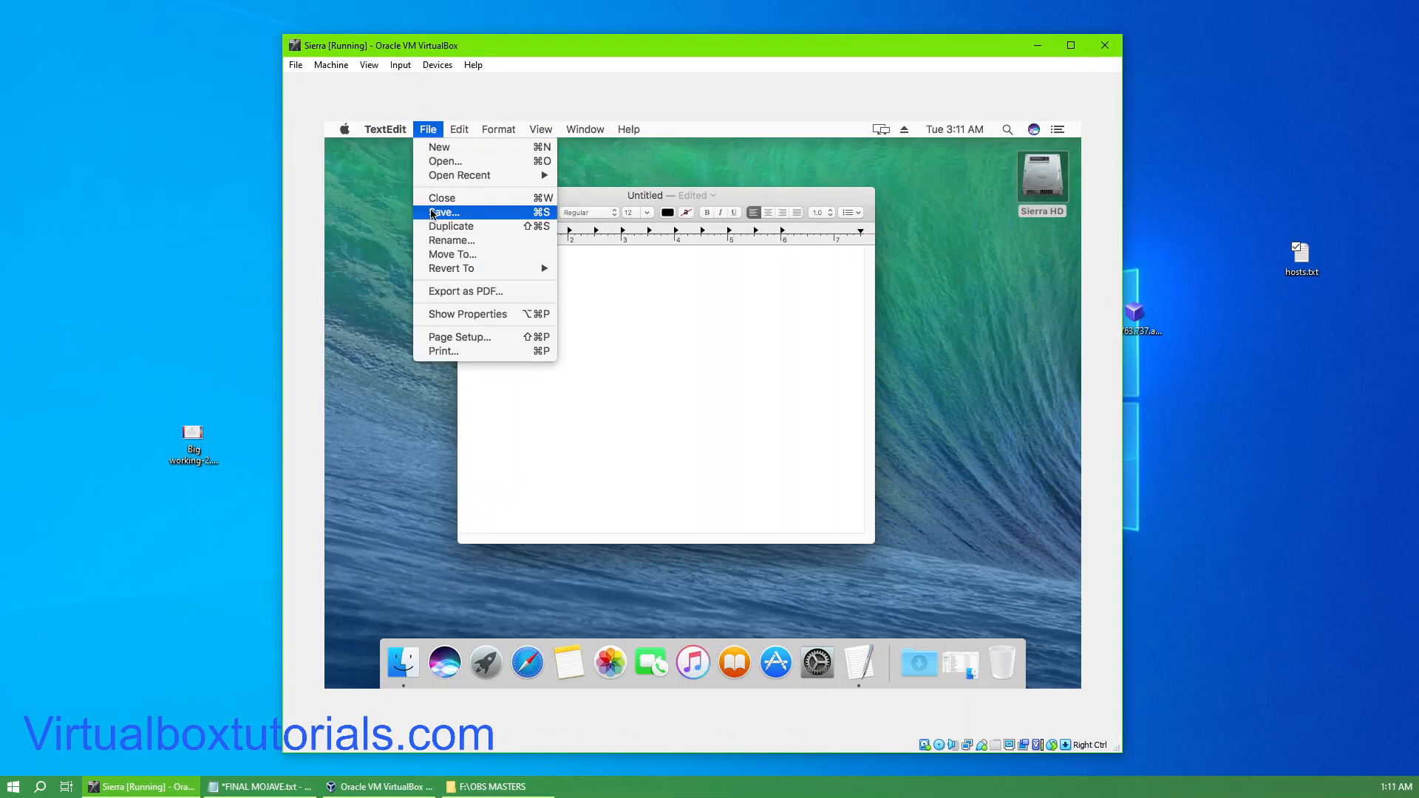
left_click(436, 212)
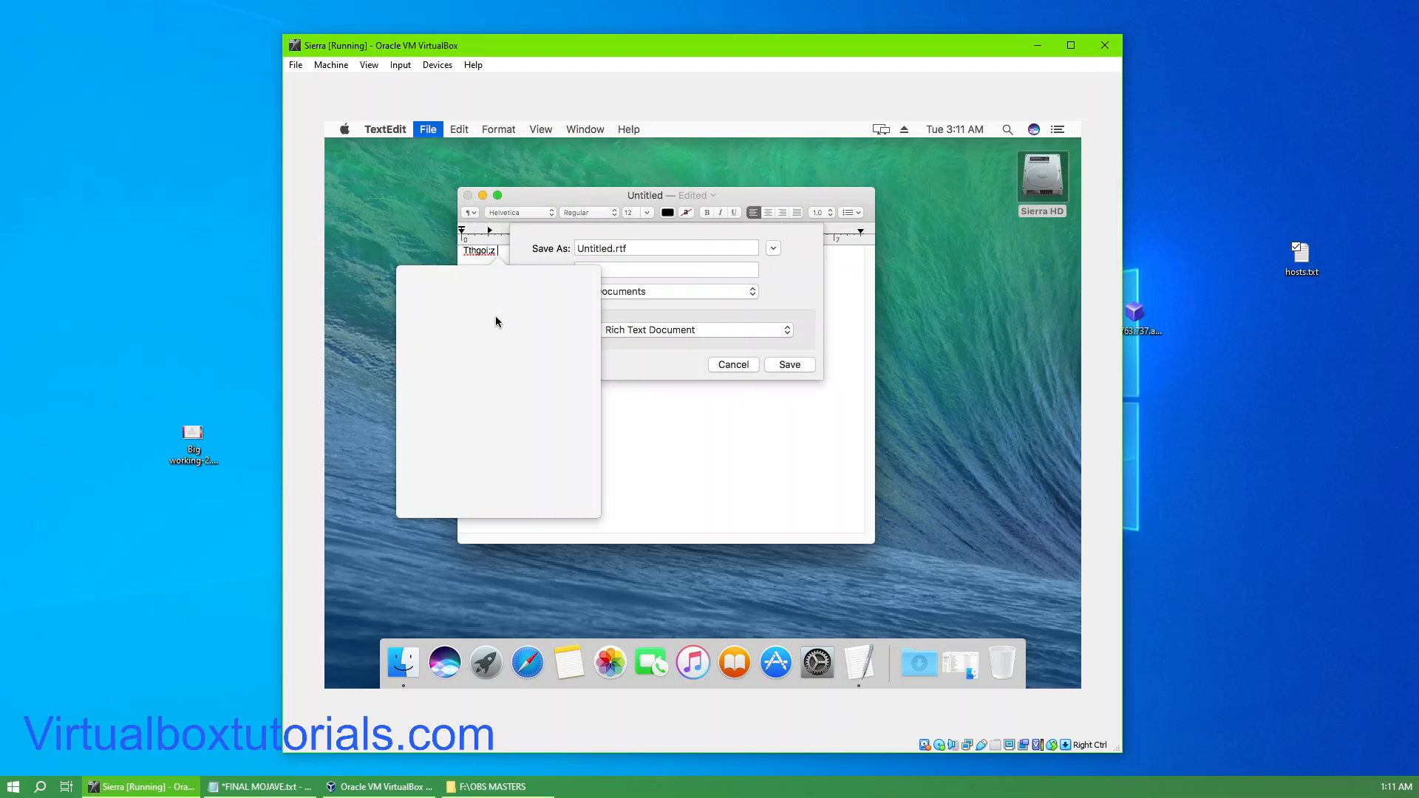
key("Escape")
left_click(750, 296)
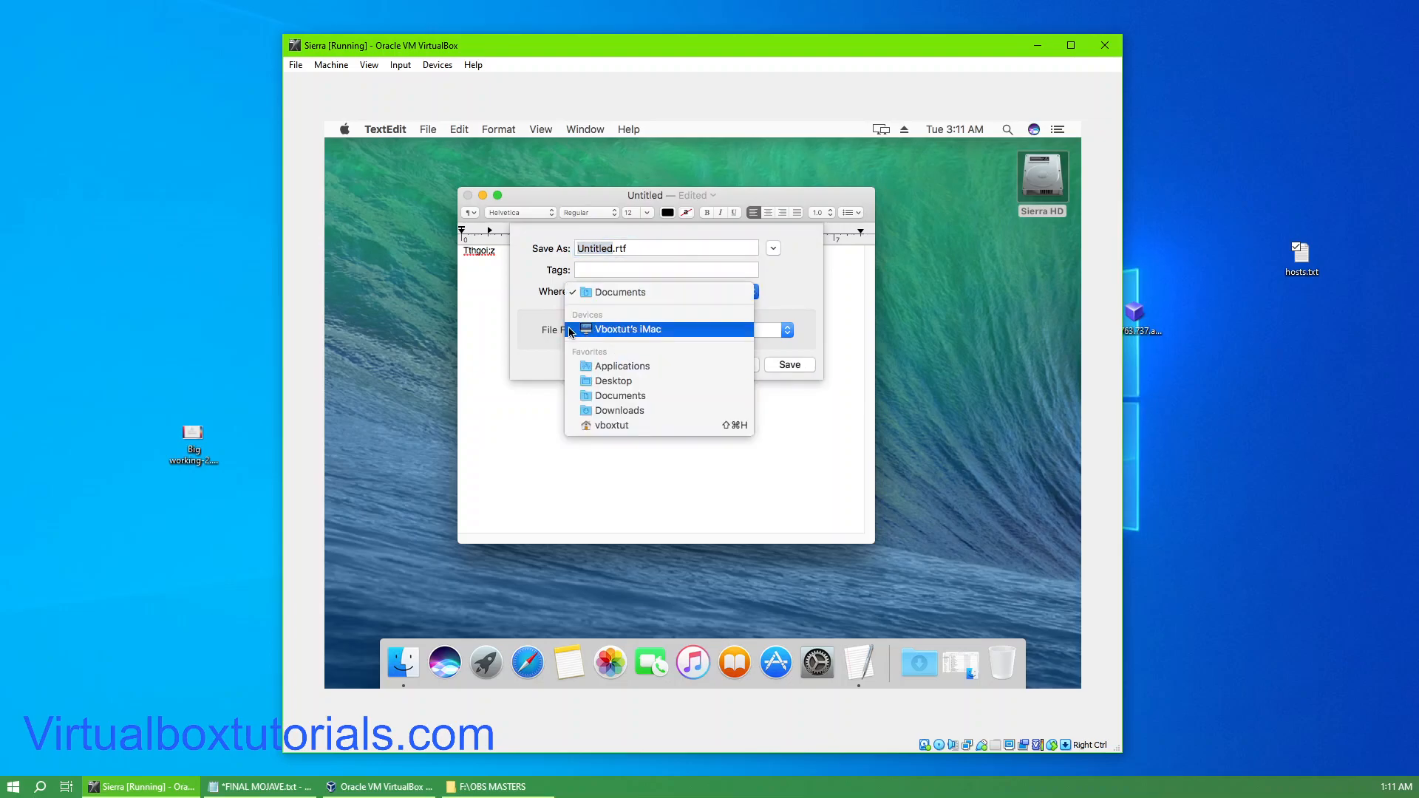
left_click(611, 381)
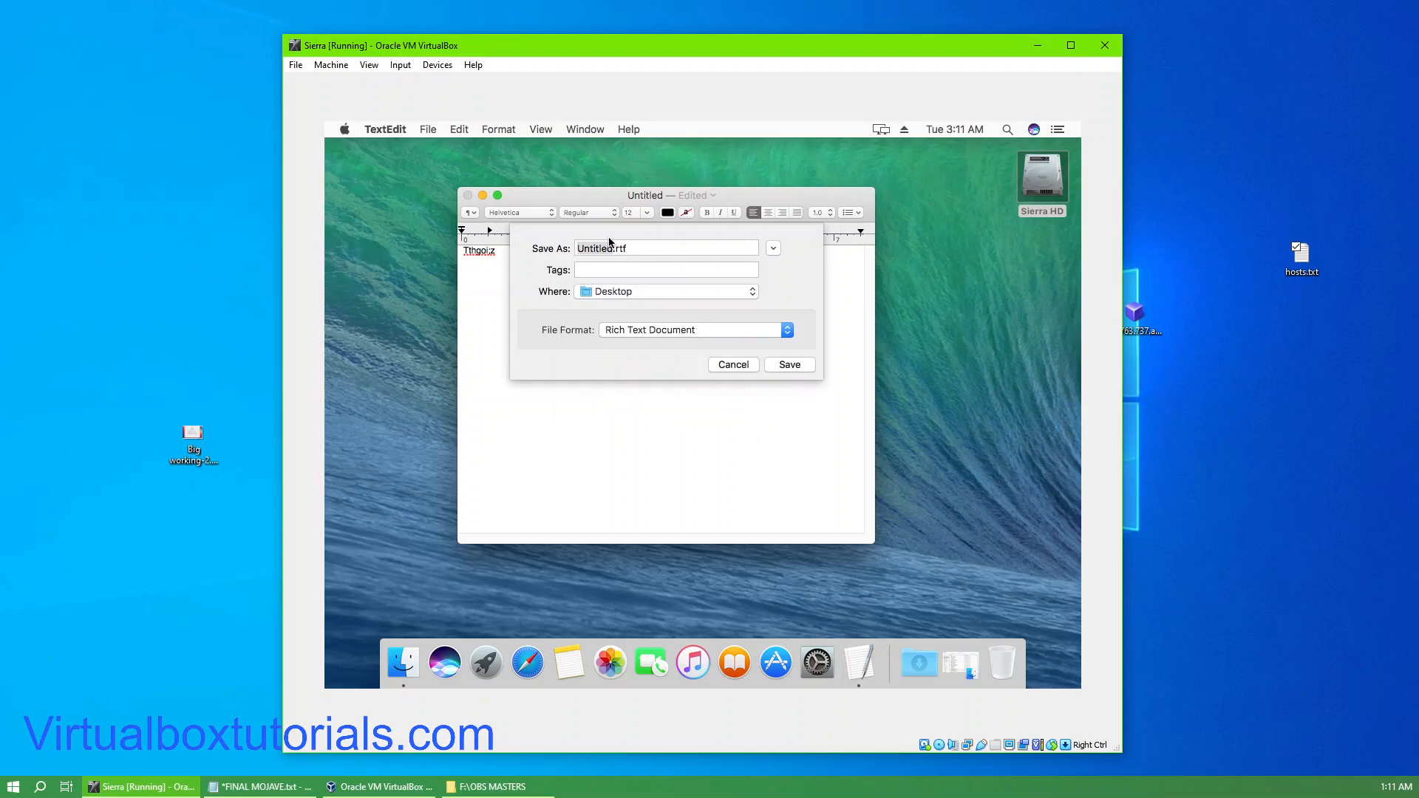
type("bbb")
left_click(802, 367)
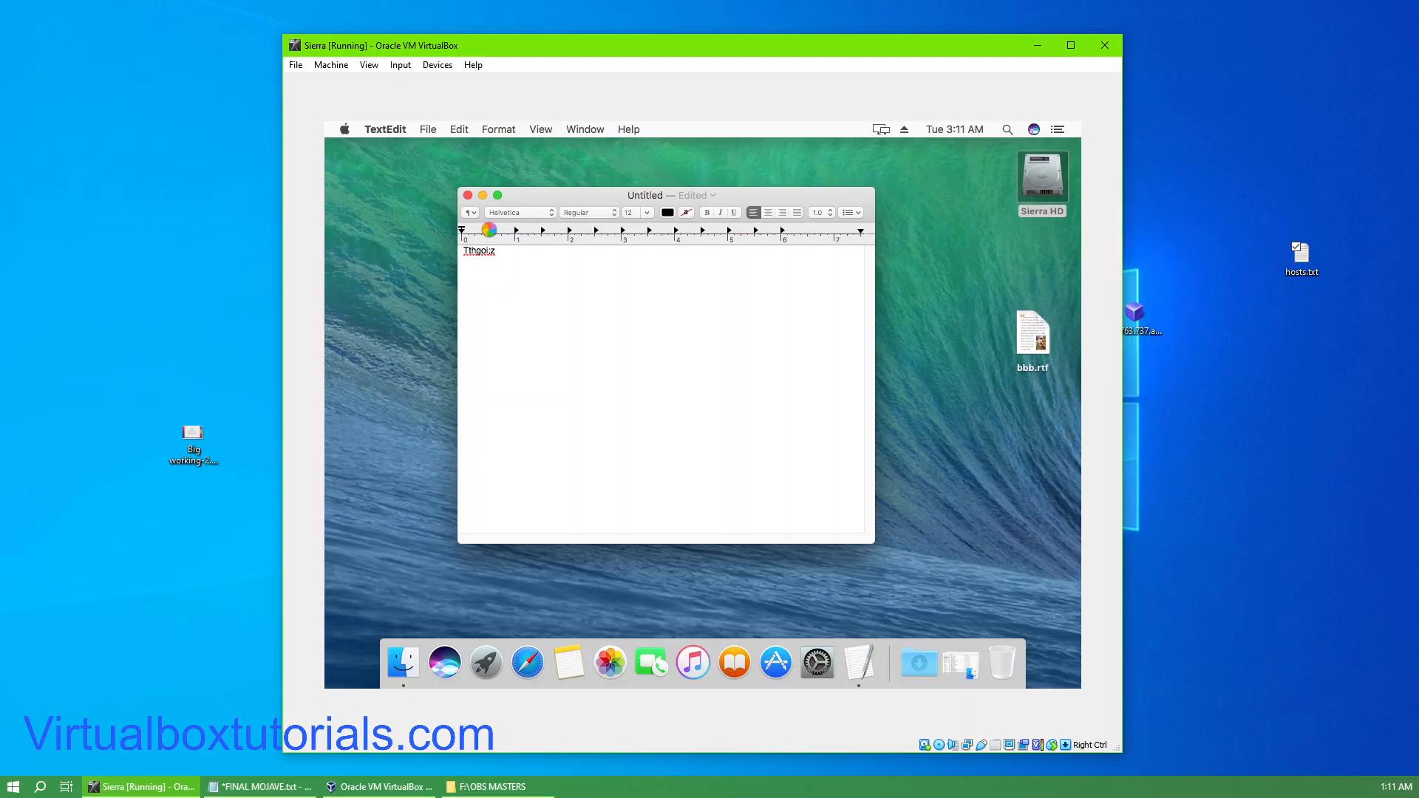
left_click(468, 196)
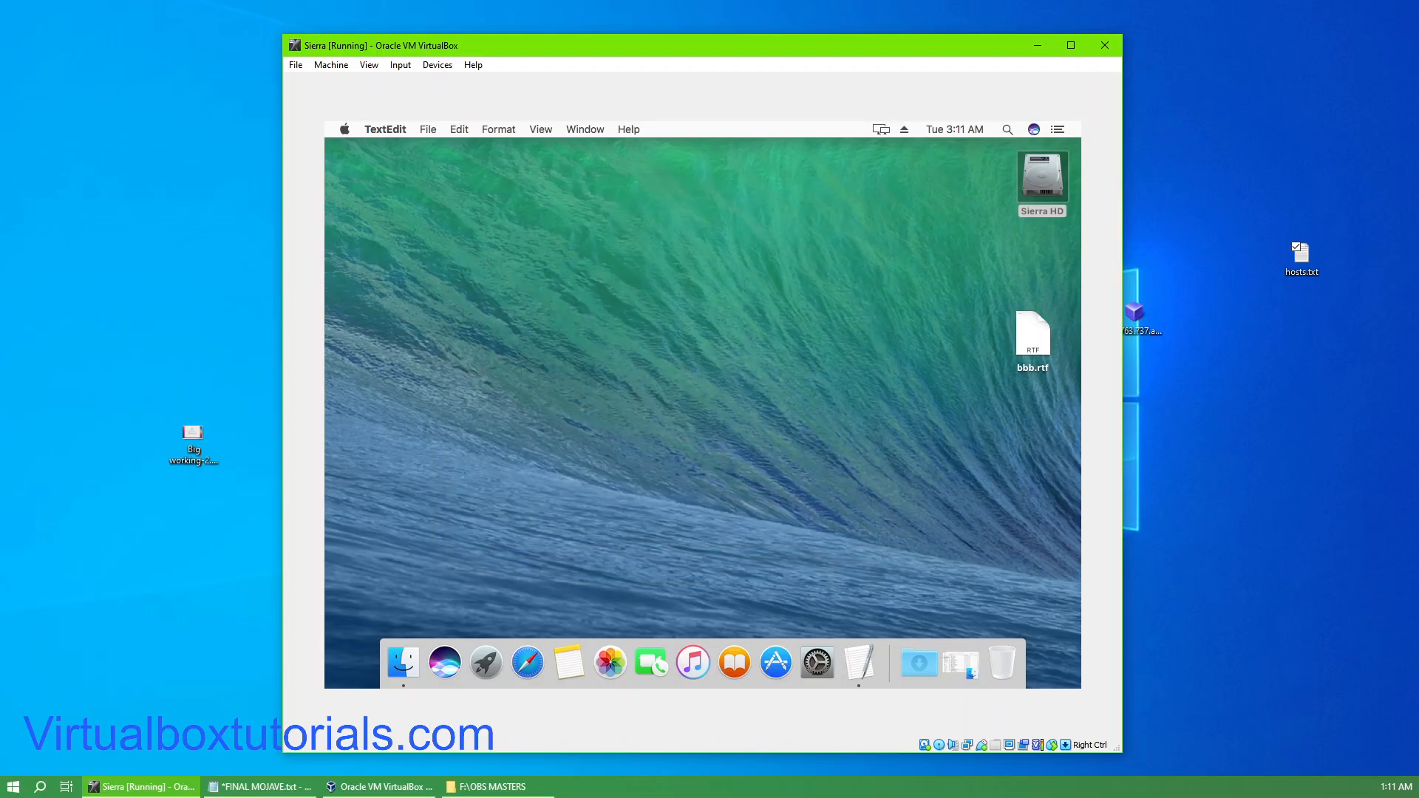
Shift the Sierra virtual machine window slightly up and move bbb.rtf to the upper middle of the Sierra desktop.
left_click_drag(682, 52, 702, 28)
left_click_drag(1081, 325, 662, 340)
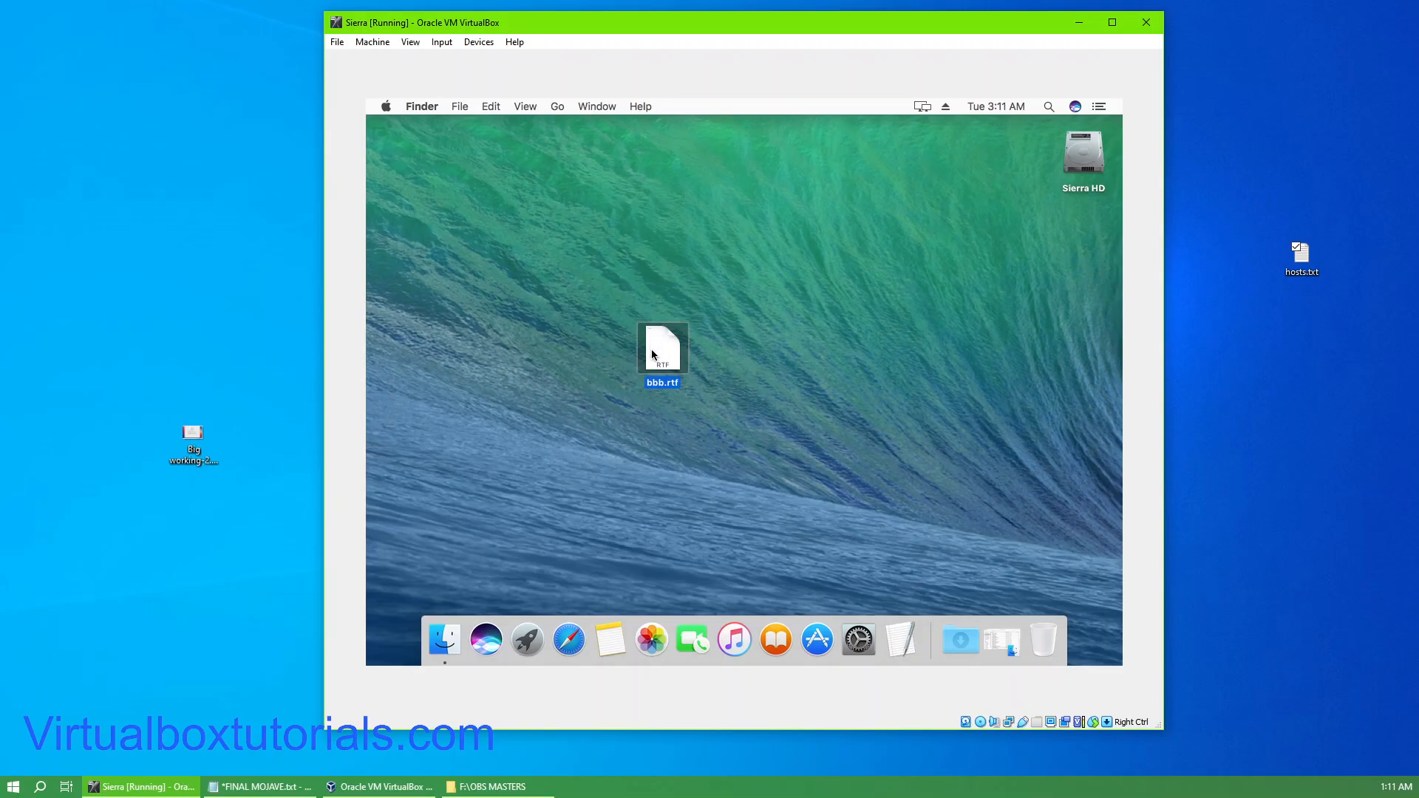
right_click(664, 344)
left_click(474, 358)
left_click_drag(654, 348, 830, 235)
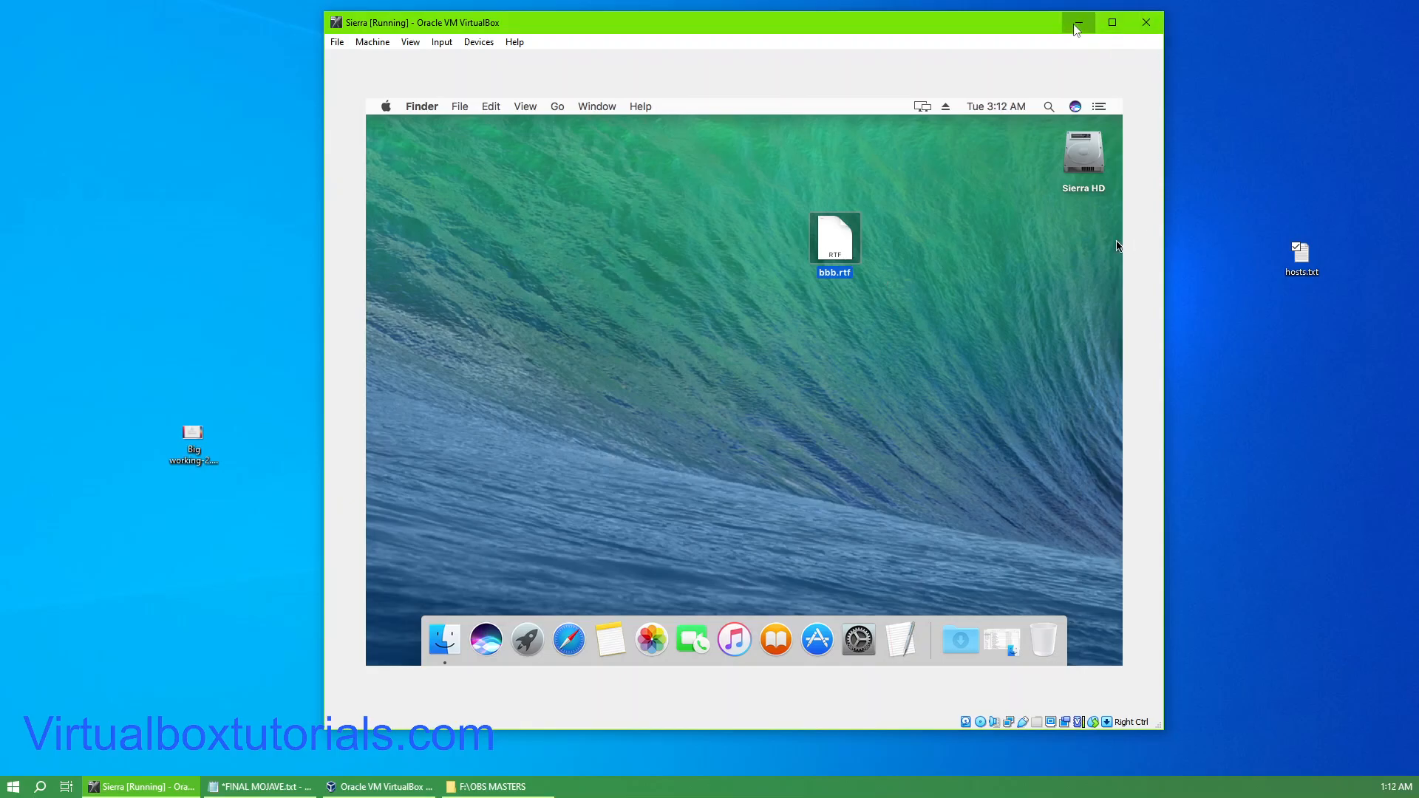
Close the Sierra virtual machine with the option to power off the machine.
left_click(1147, 28)
left_click(710, 394)
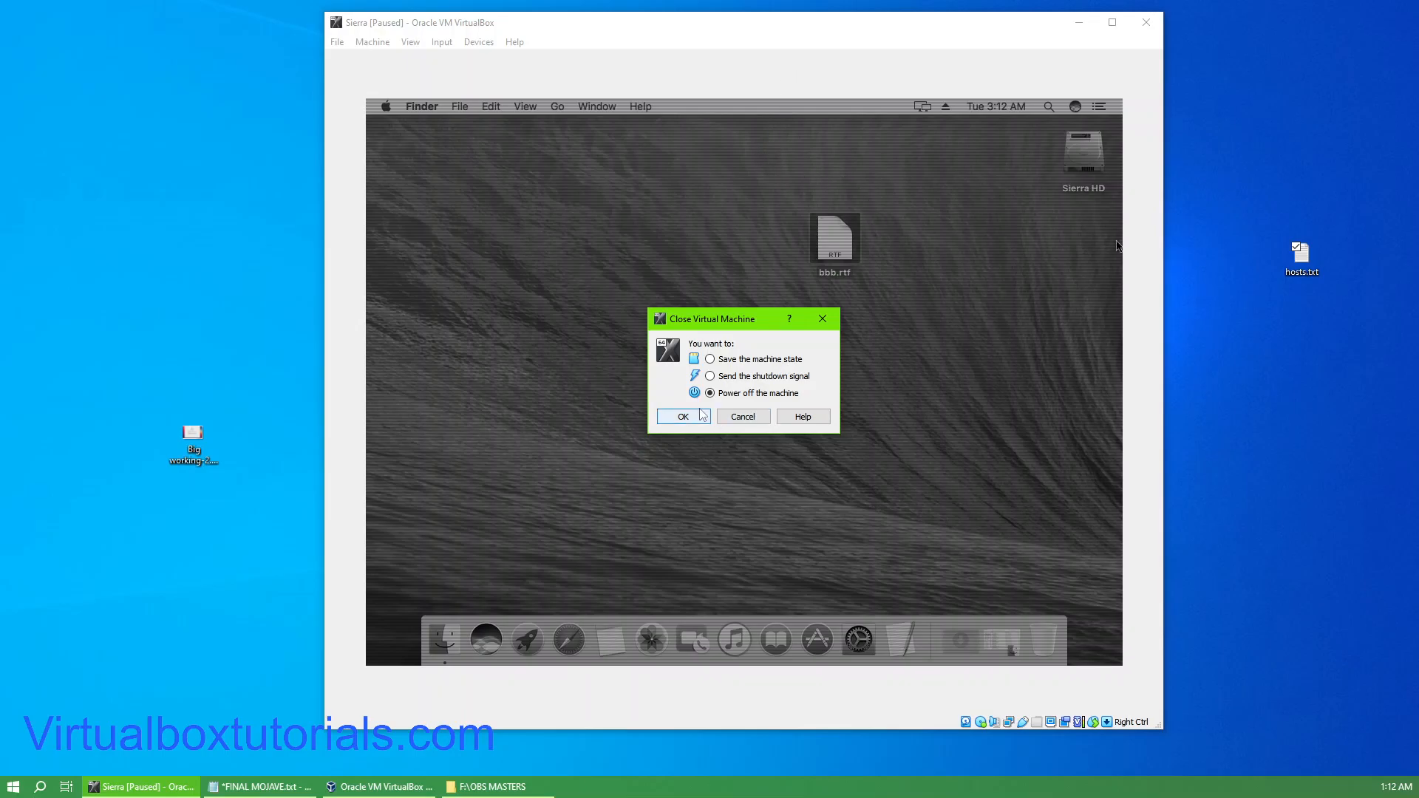
left_click(674, 418)
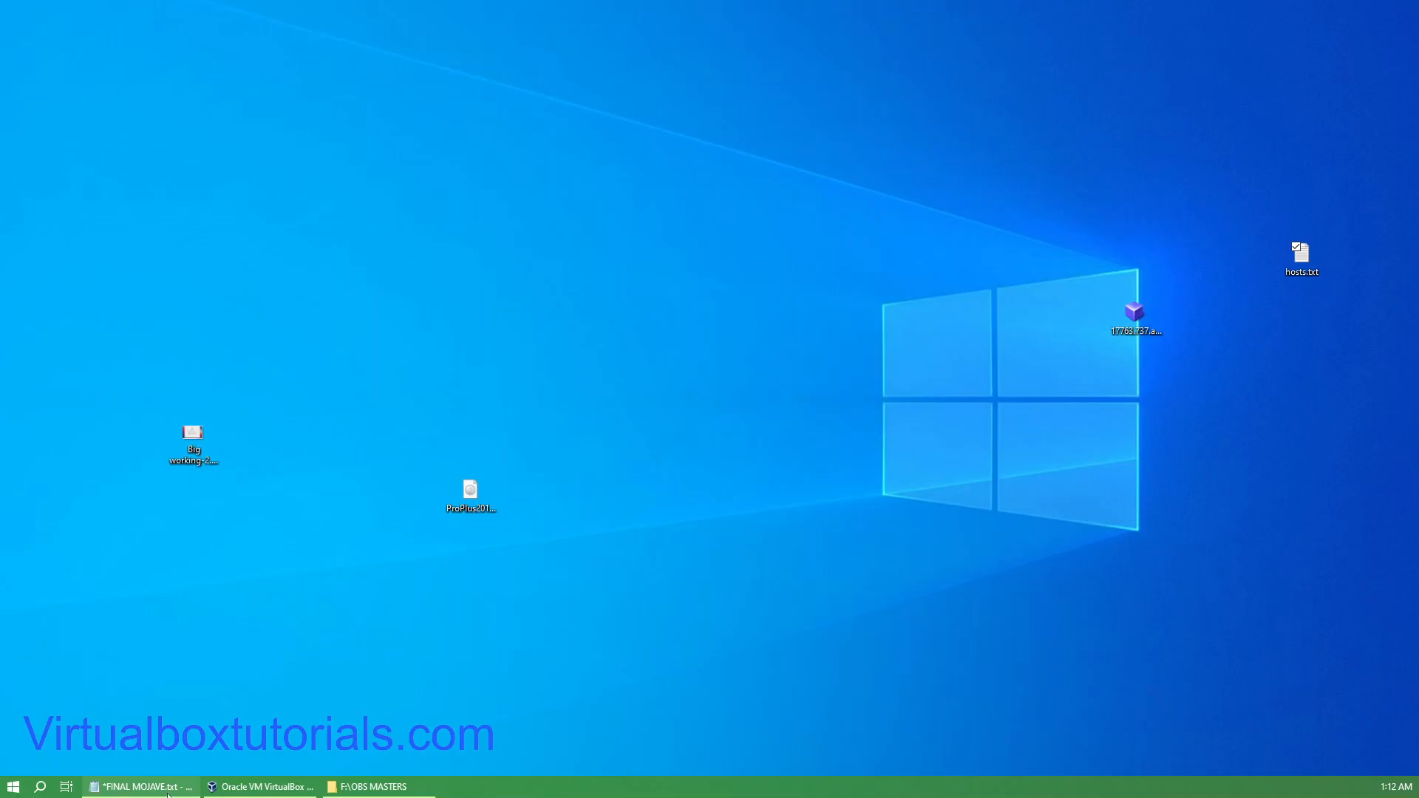
Bring up VirtualBox Manager, move it to the upper part of the host desktop, and make it taller to show all virtual machines.
left_click(248, 788)
left_click_drag(215, 244, 232, 23)
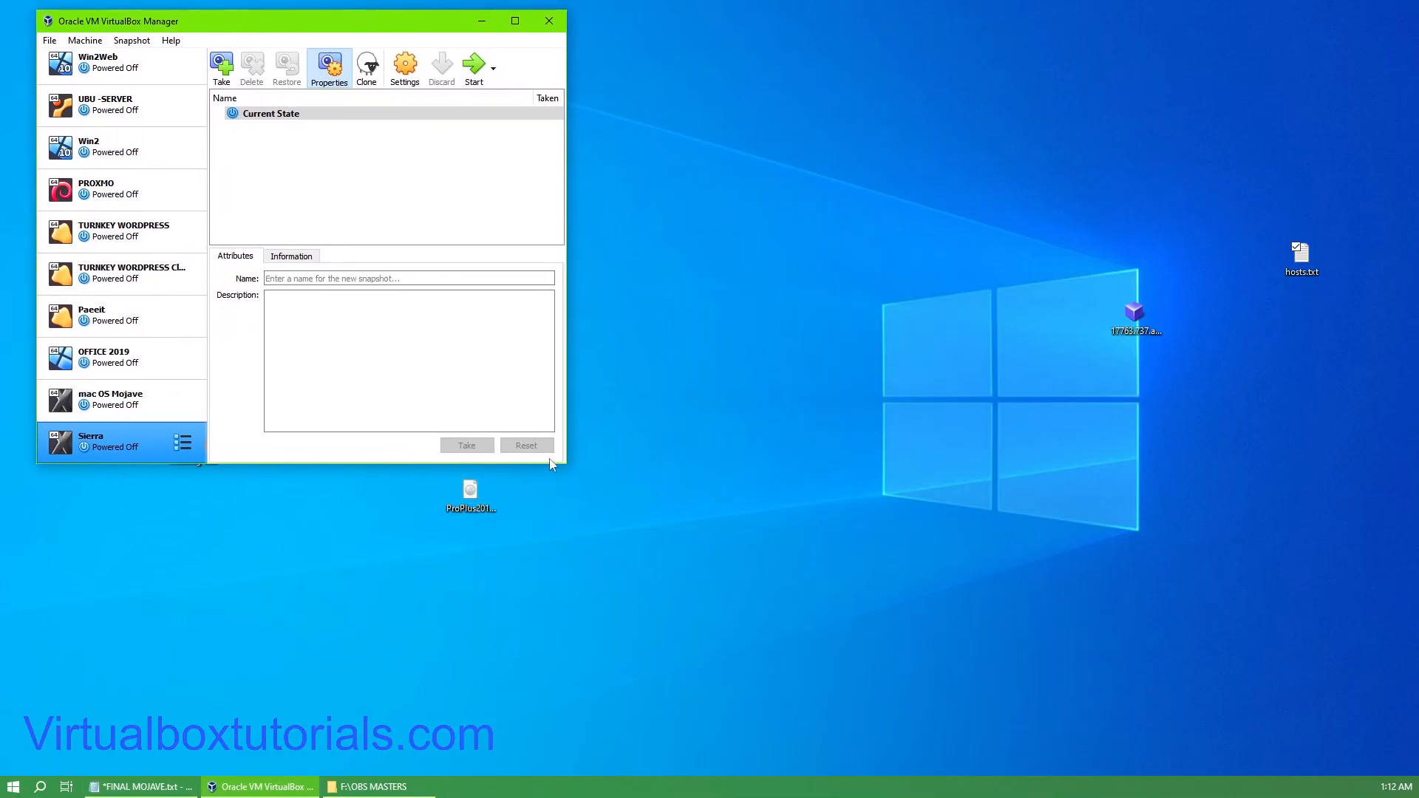
left_click_drag(560, 466, 562, 704)
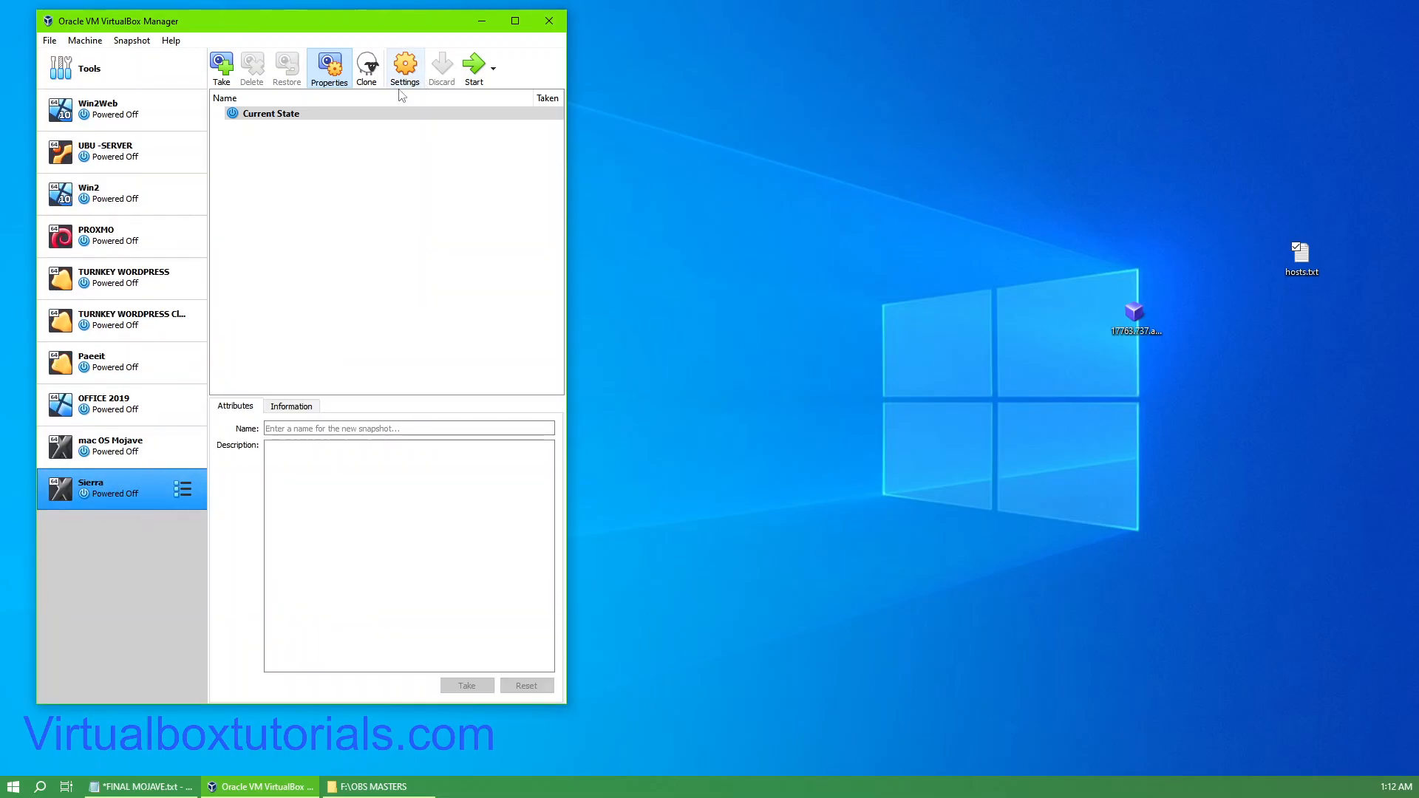
Start the Sierra virtual machine and place its window beside VirtualBox Manager, enlarged to match the manager's height.
left_click(477, 65)
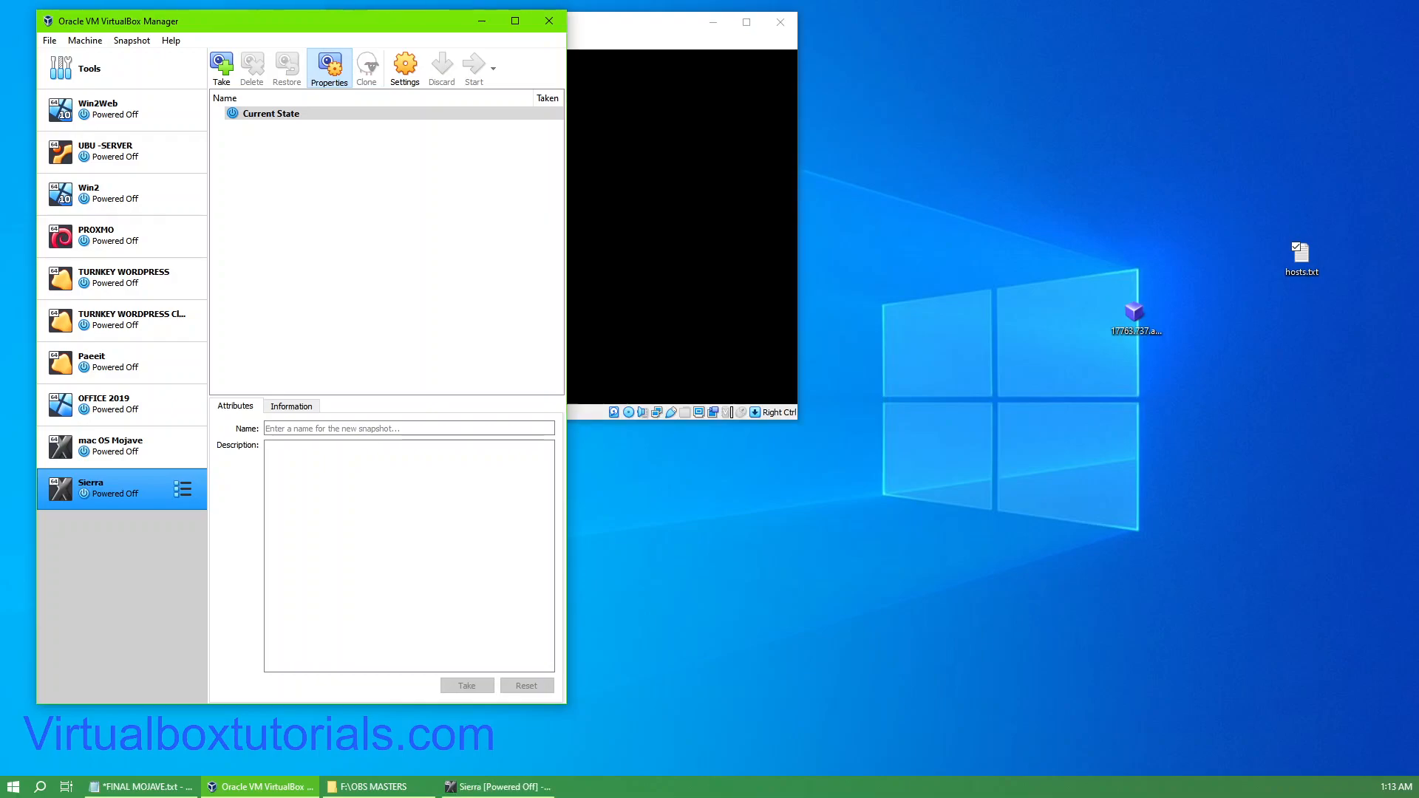
left_click(623, 27)
left_click_drag(623, 26, 945, 58)
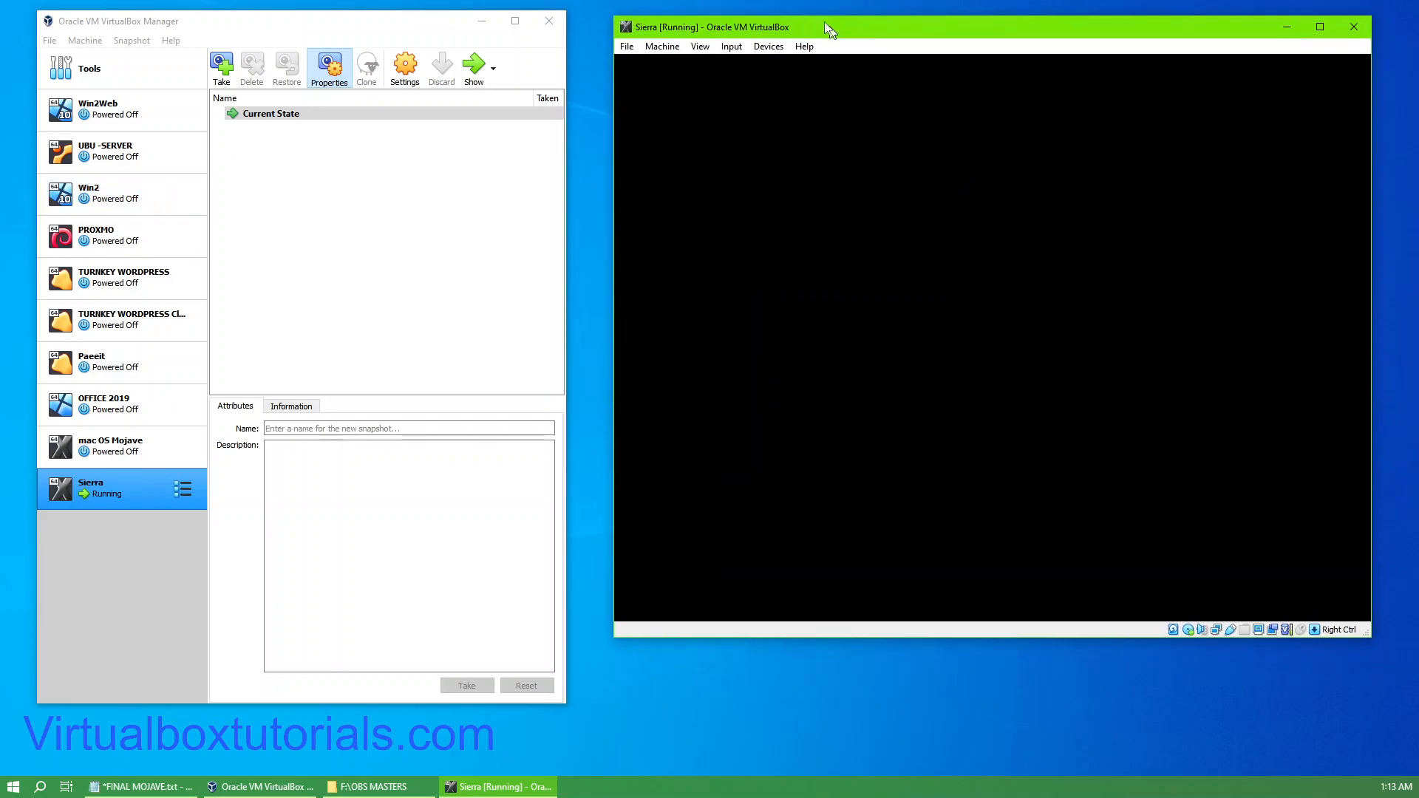
left_click_drag(787, 30, 792, 21)
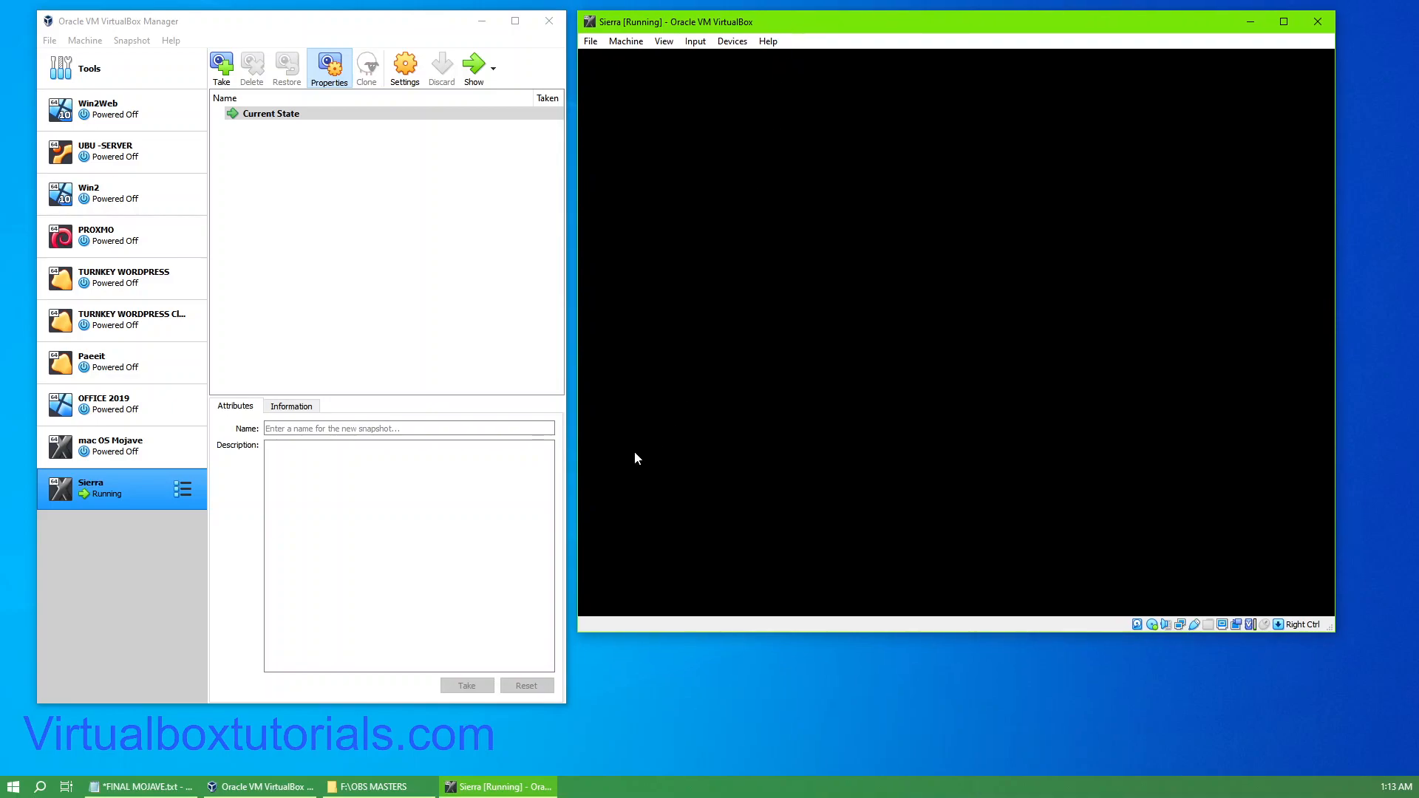
left_click_drag(1334, 635, 1367, 707)
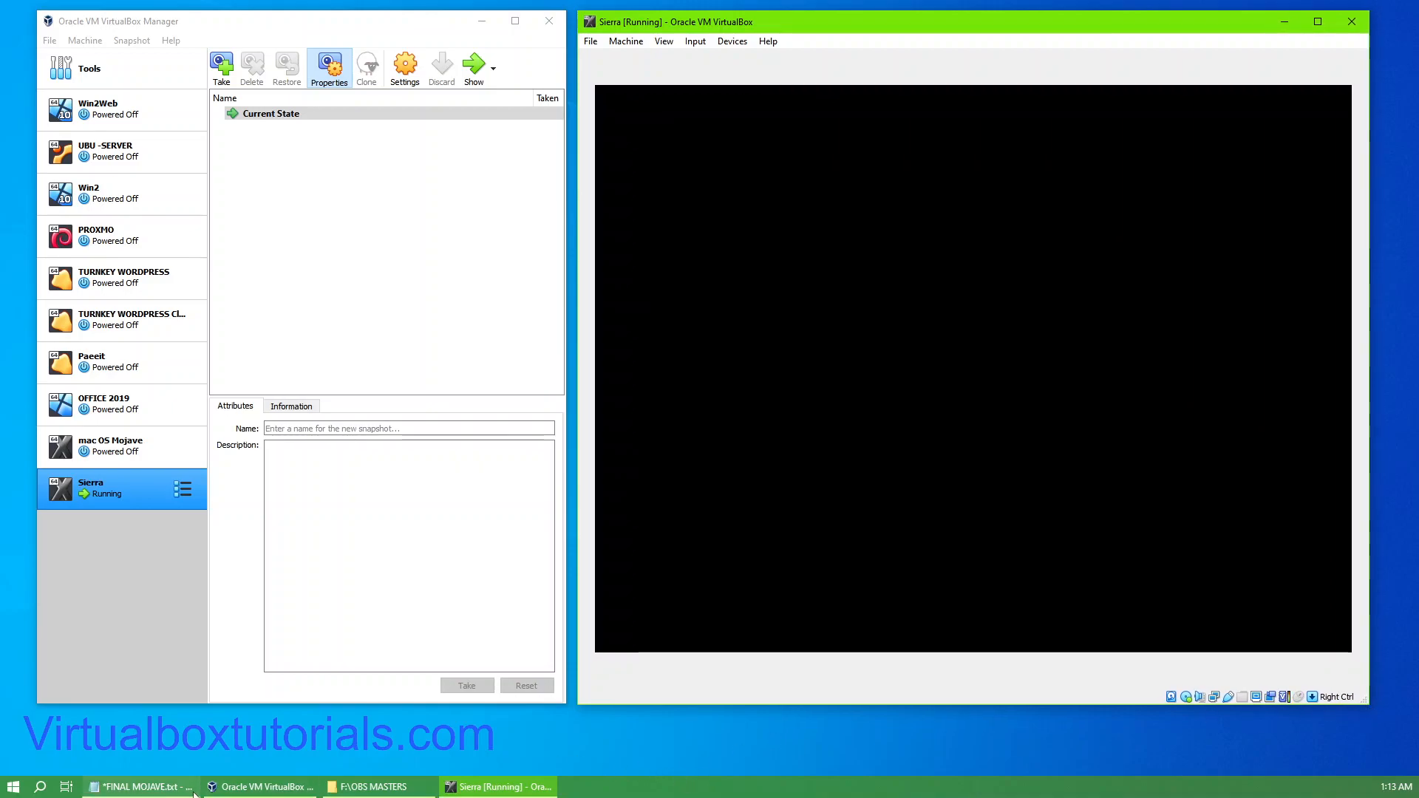
Switch to Notepad to view the VBoxManage commands in FINAL MOJAVE.txt, clear the text selection, and minimize the window.
mouse_move(194, 792)
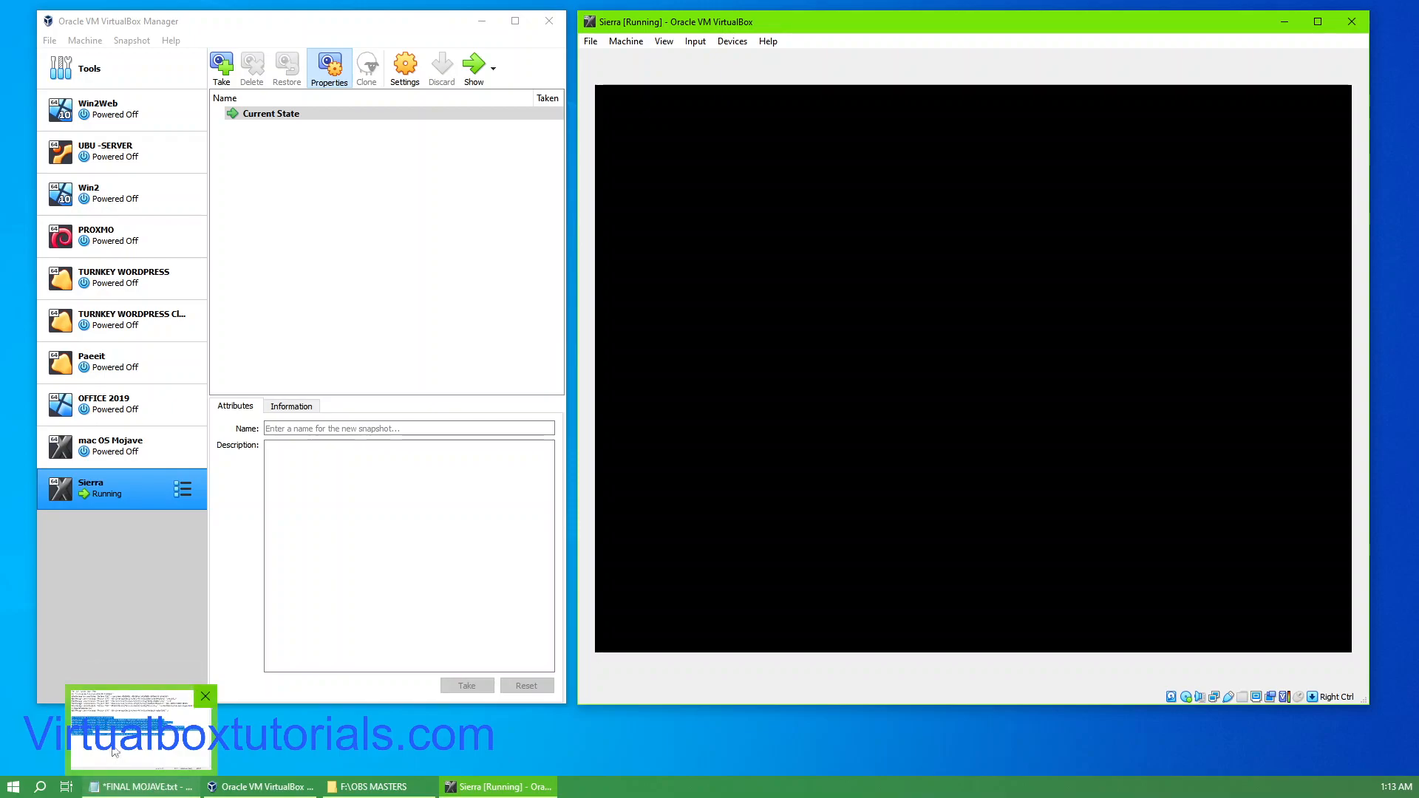
left_click(157, 760)
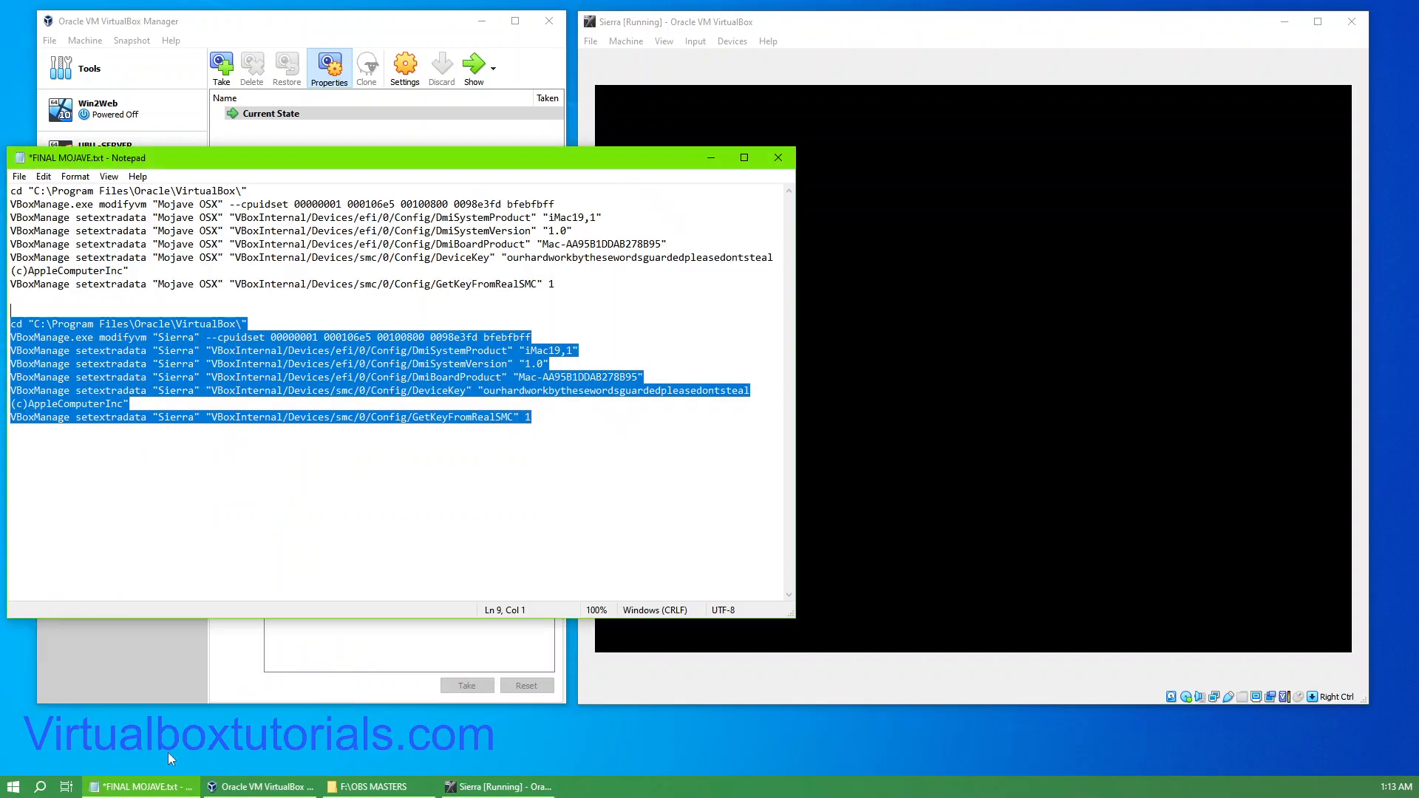
left_click(670, 298)
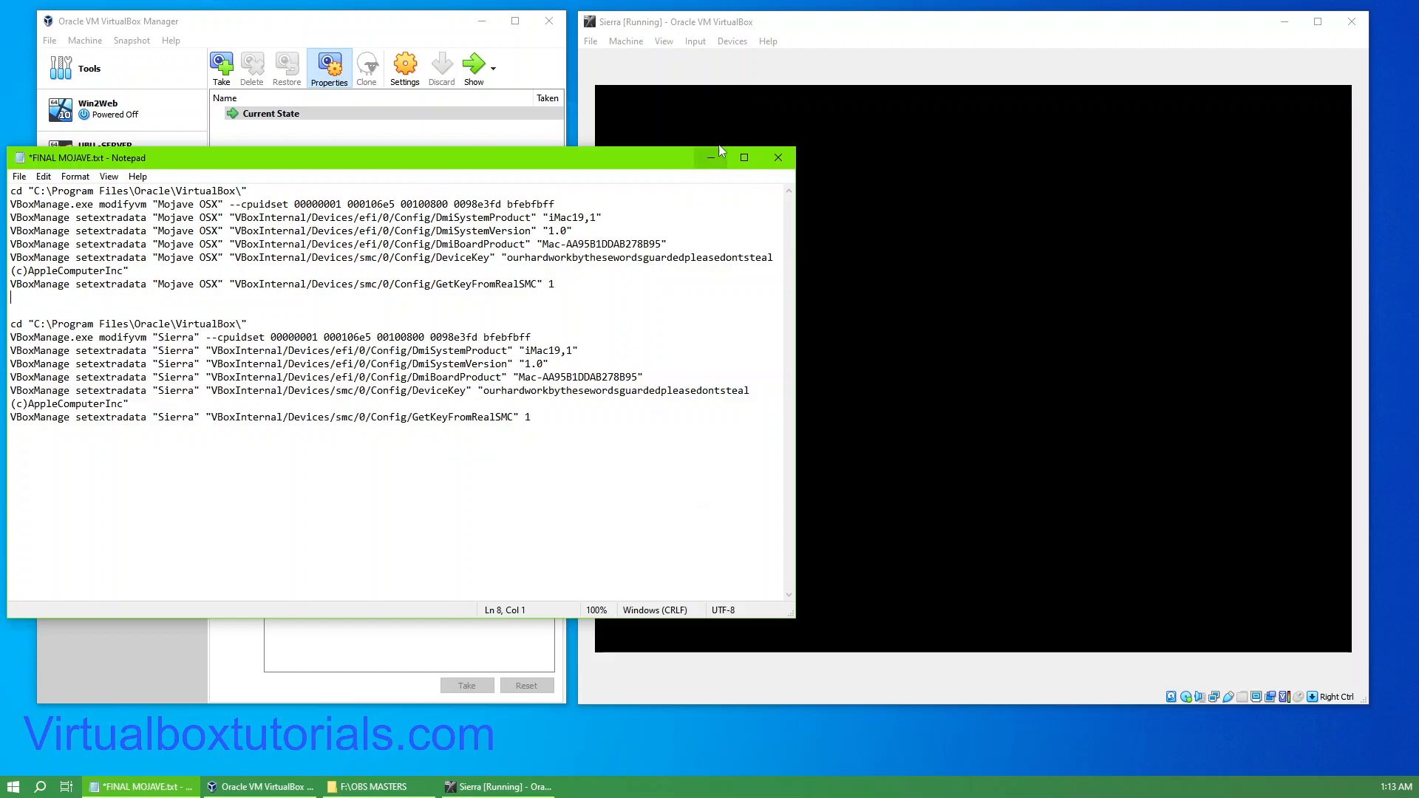
left_click(710, 157)
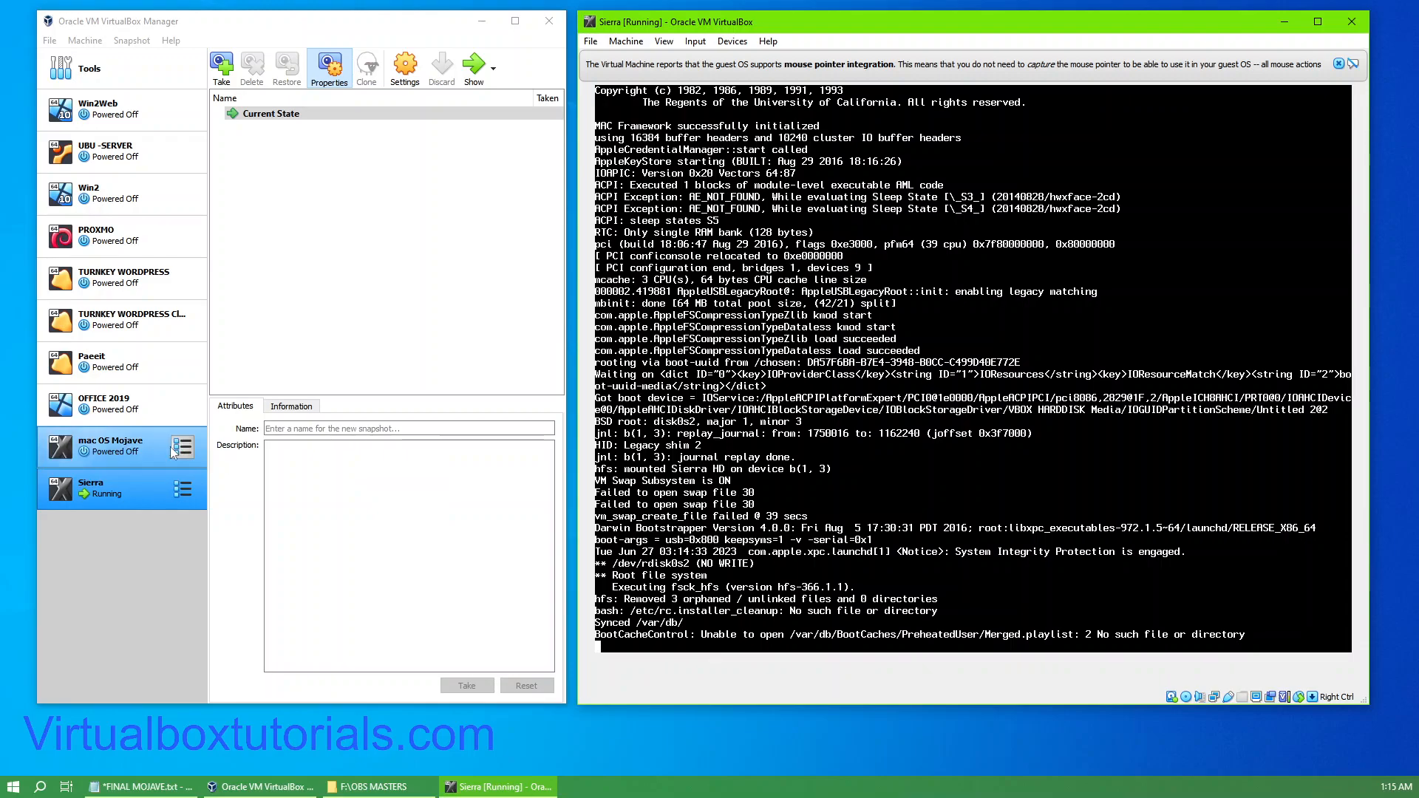
Dismiss the mouse pointer integration notice in the Sierra virtual machine window.
left_click(352, 48)
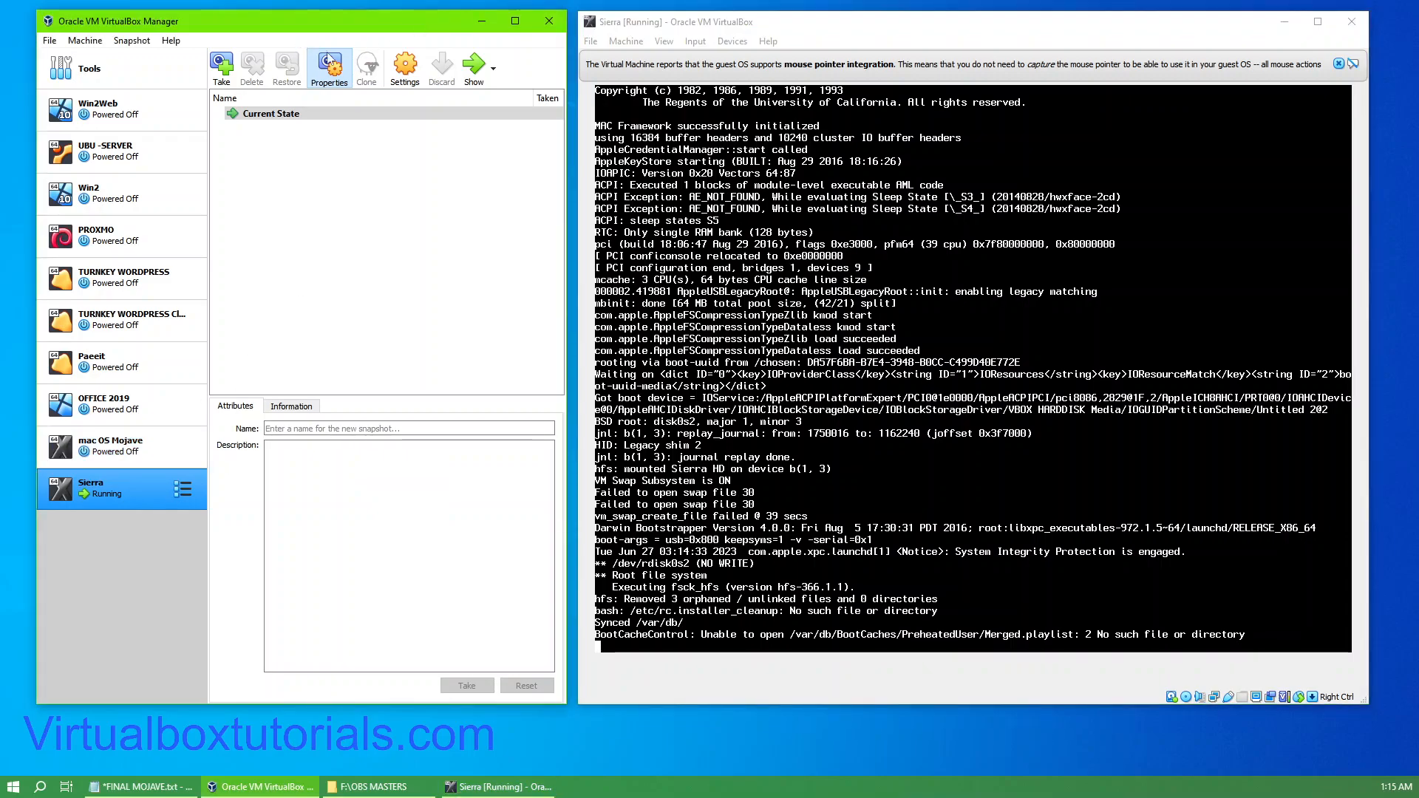
left_click(1337, 63)
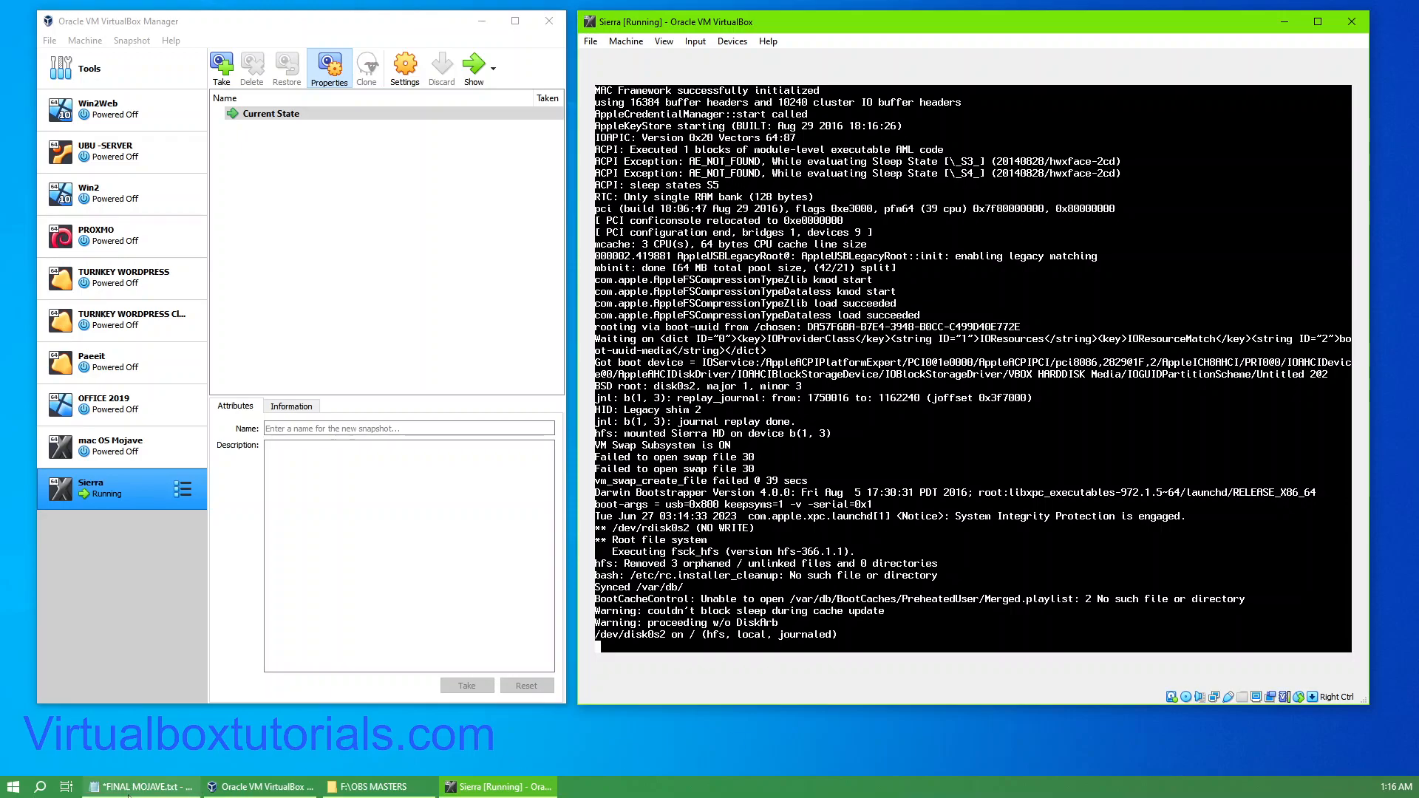
left_click(360, 788)
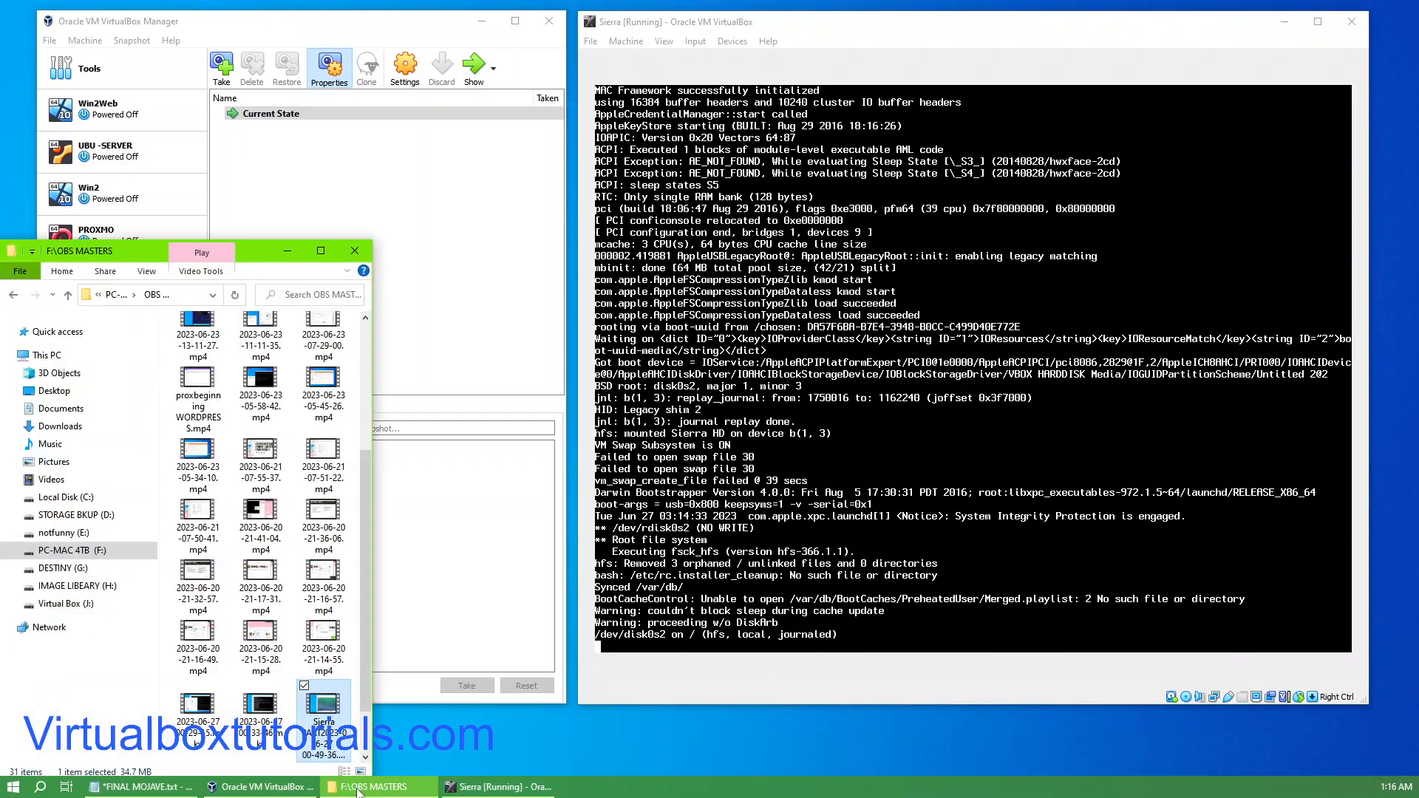
left_click(323, 668)
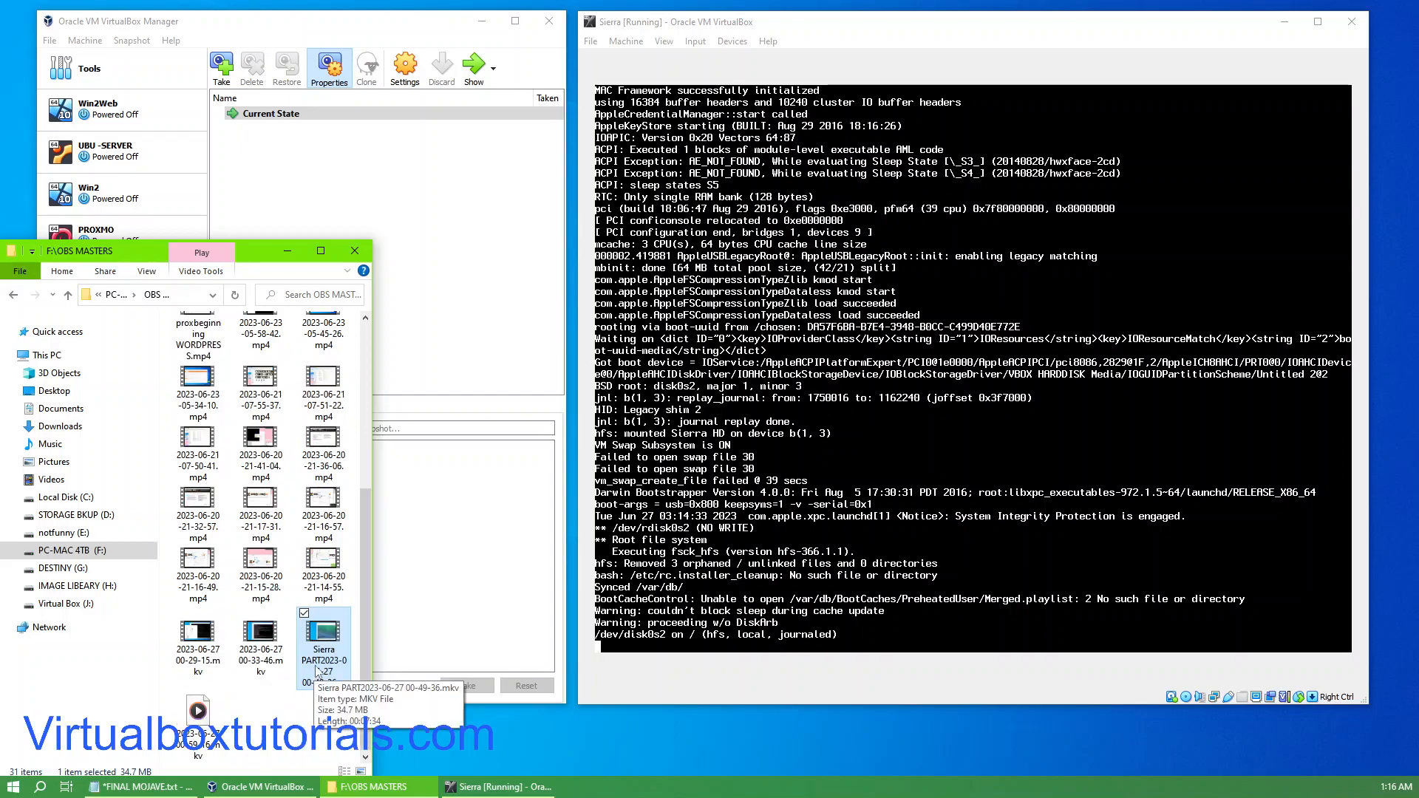
scroll(312, 681, "up", 3)
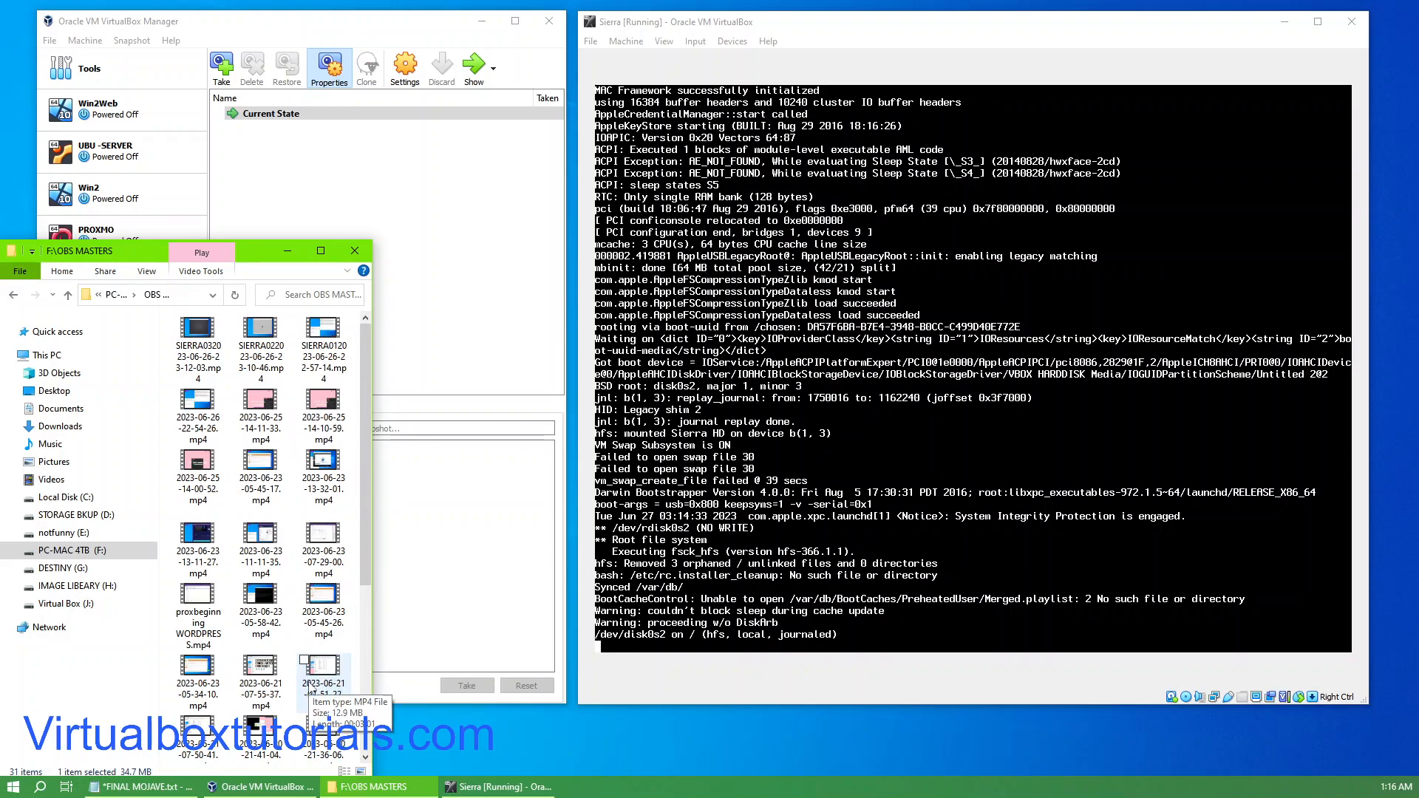
scroll(309, 670, "down", 1)
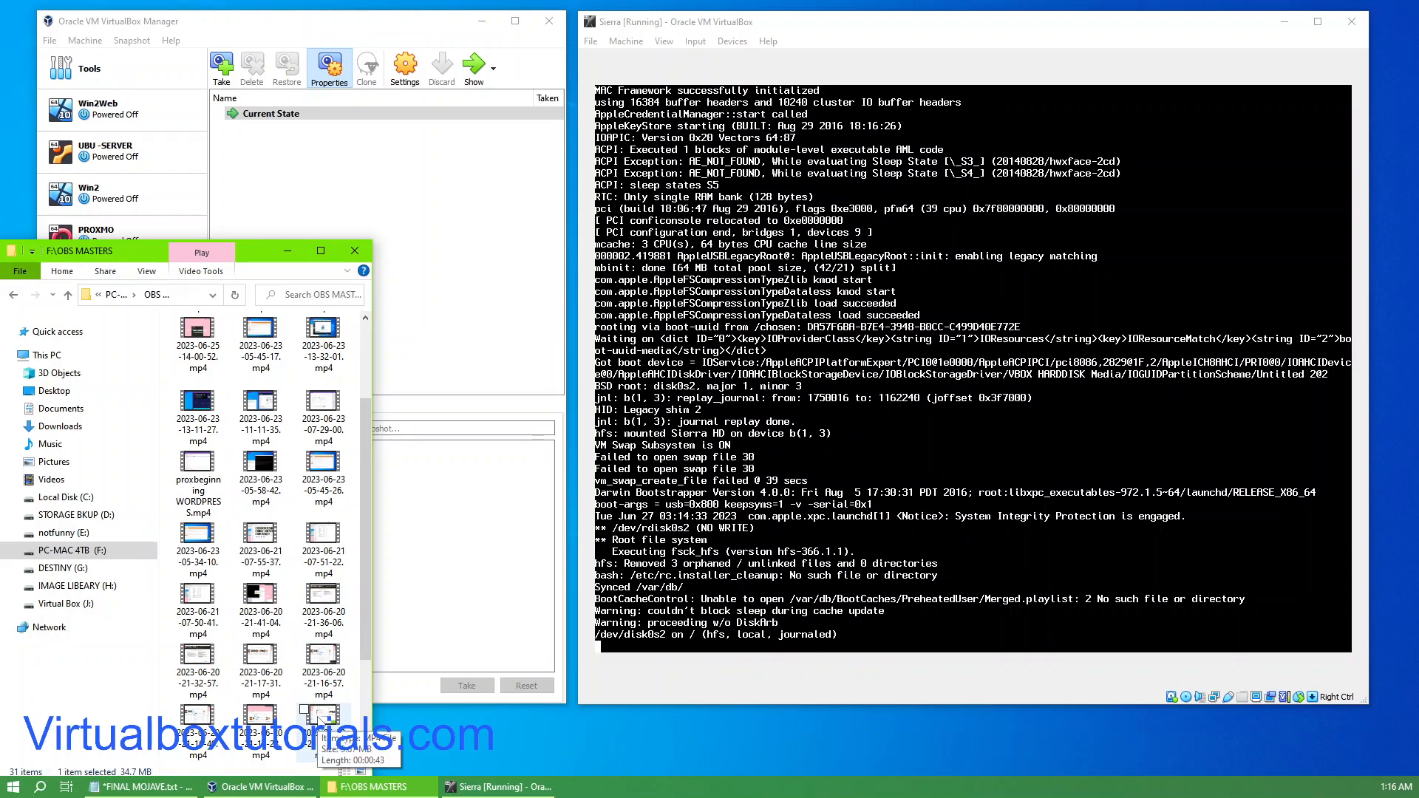
scroll(314, 724, "down", 2)
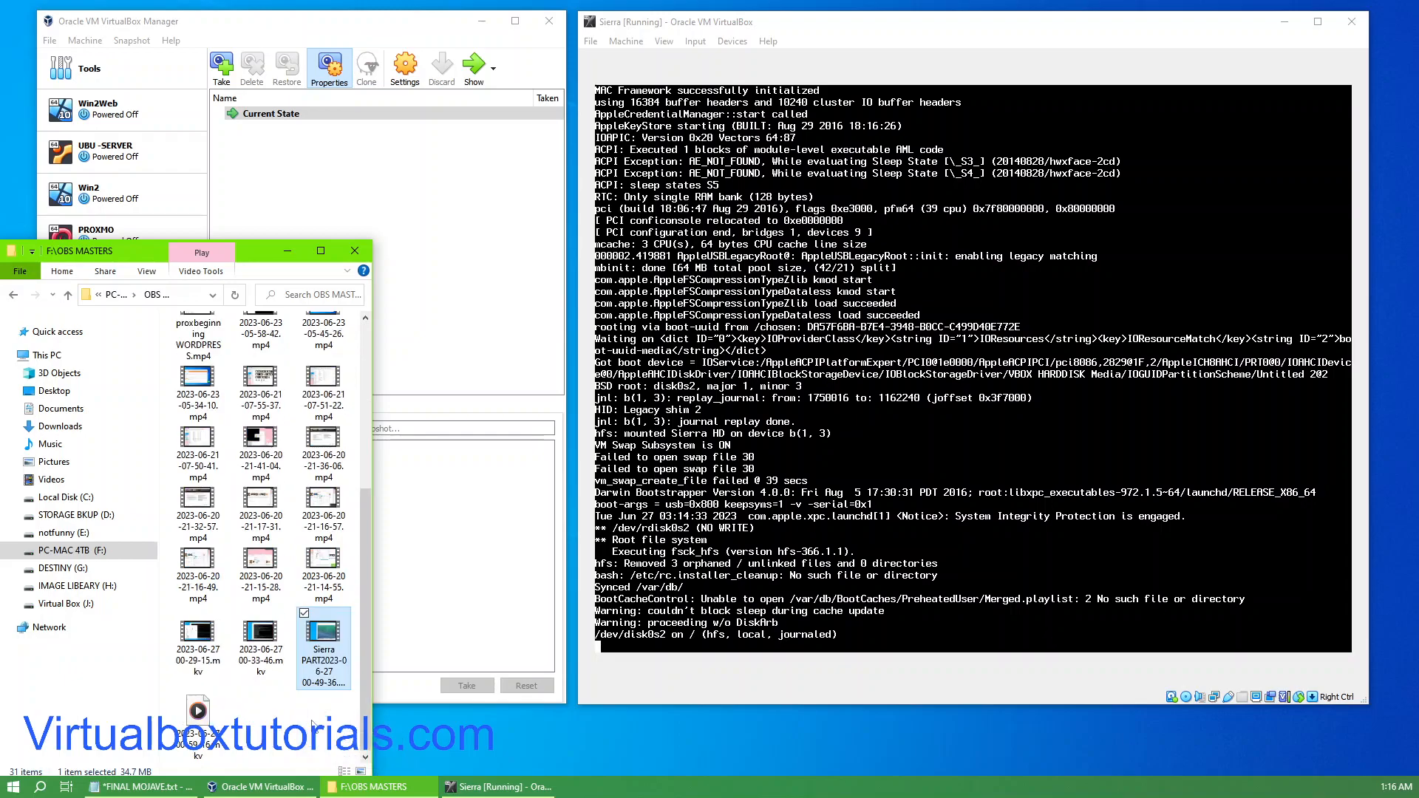
right_click(339, 651)
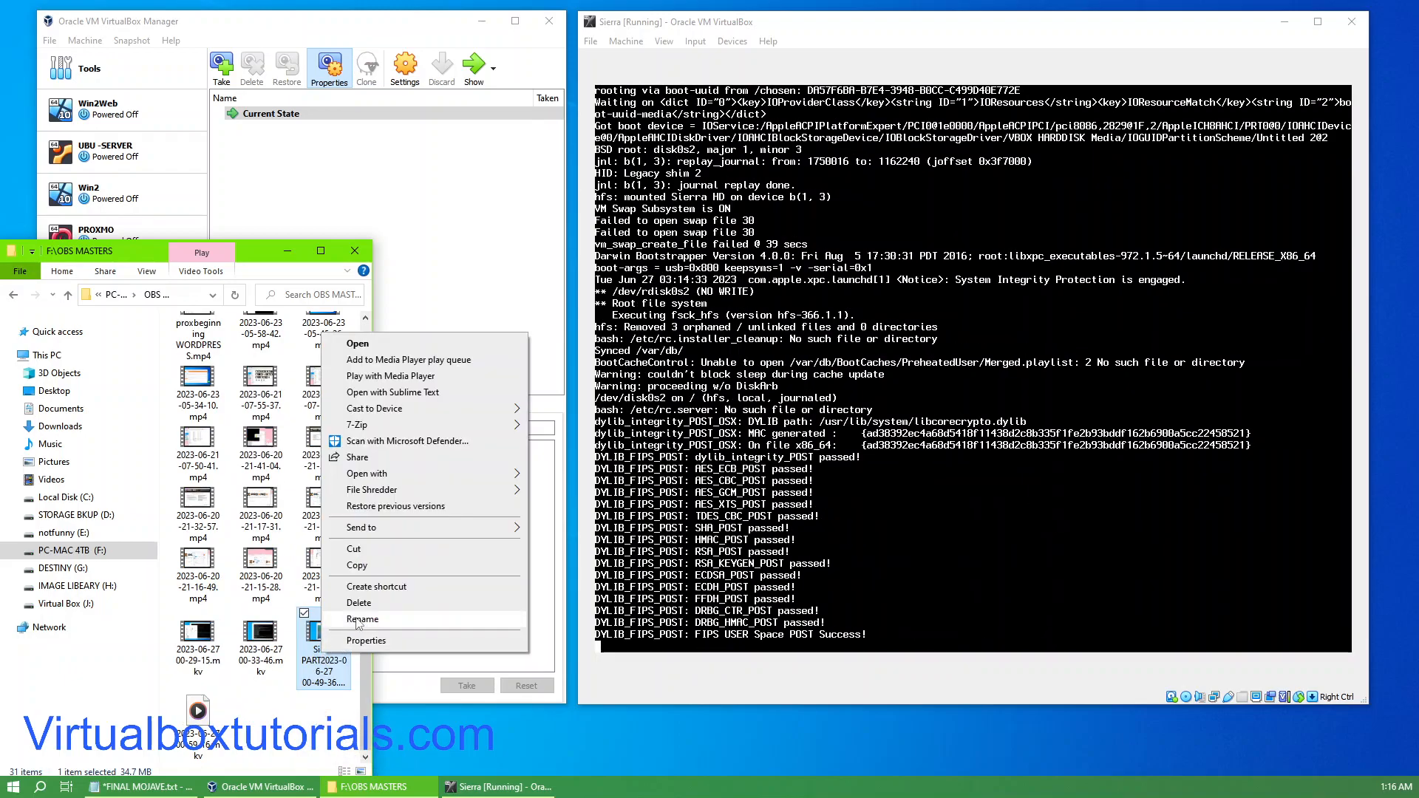
left_click(359, 619)
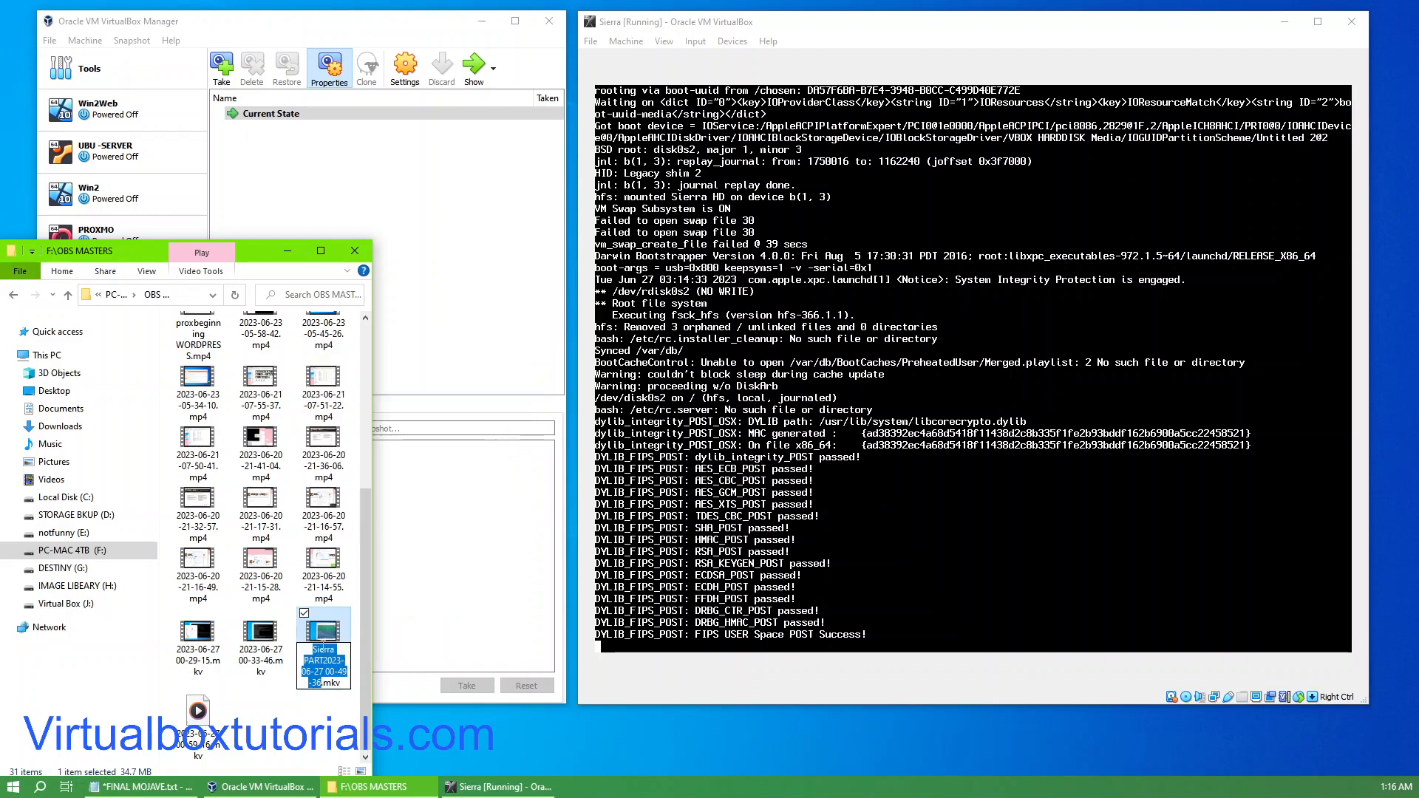
left_click(322, 660)
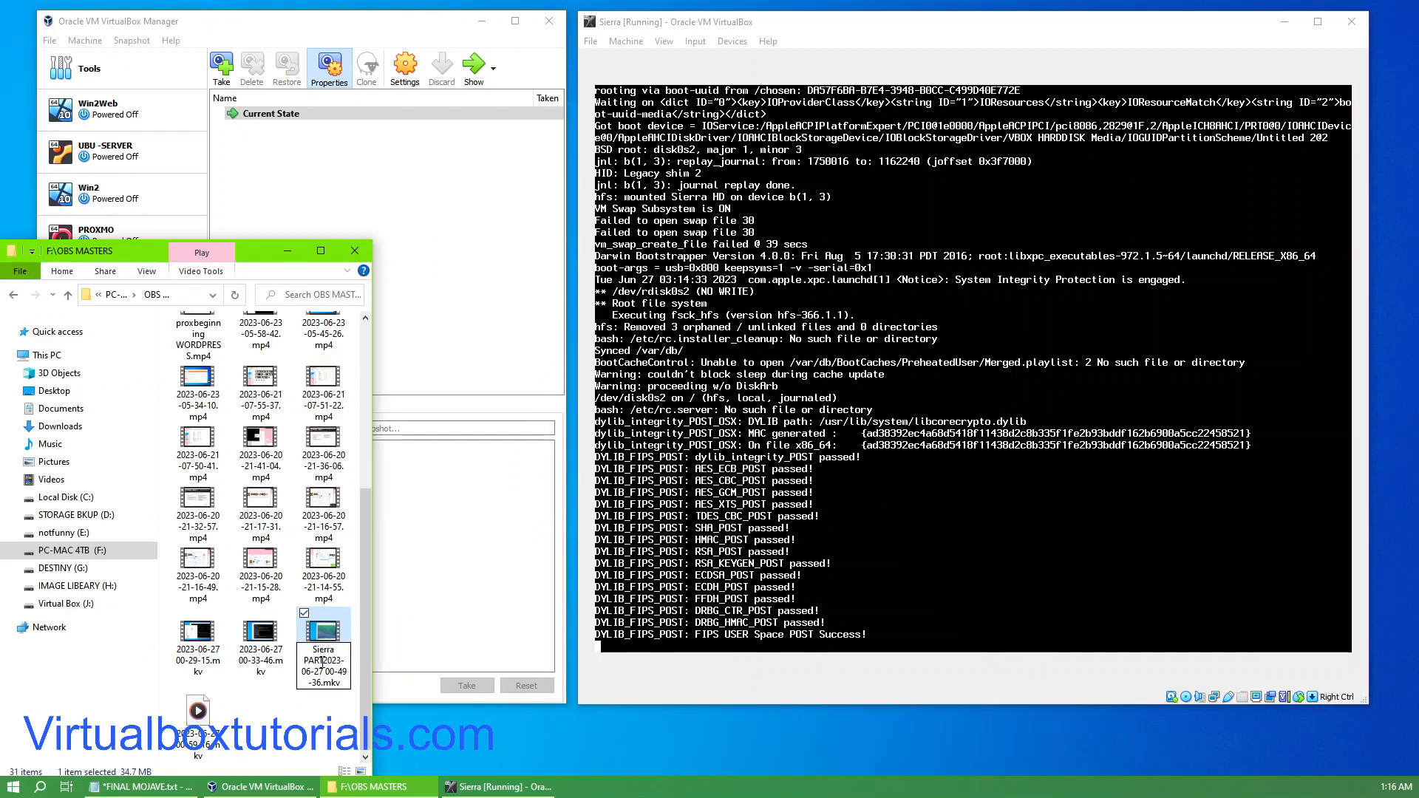
key("BackSpace")
type("_")
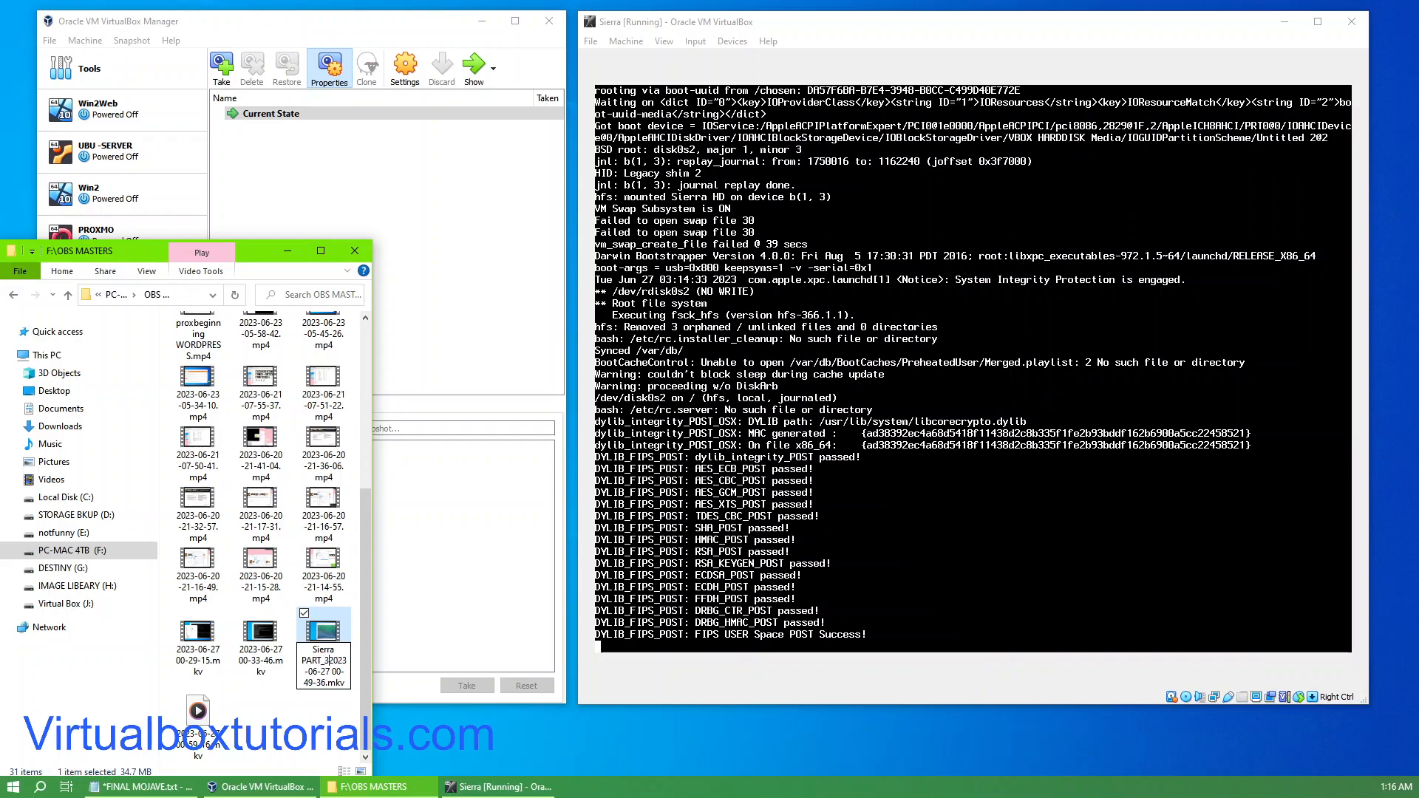
type("3+")
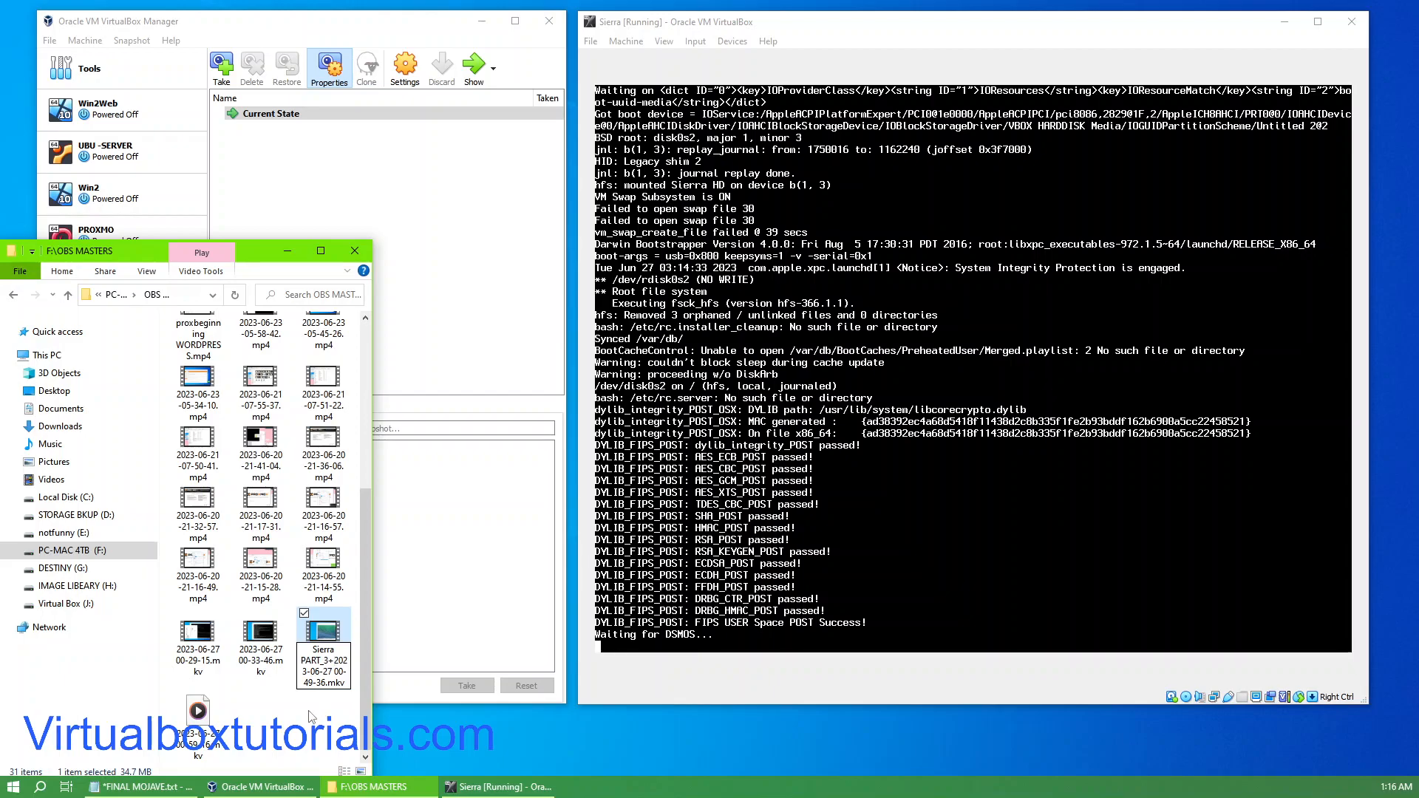
key("BackSpace")
type("_")
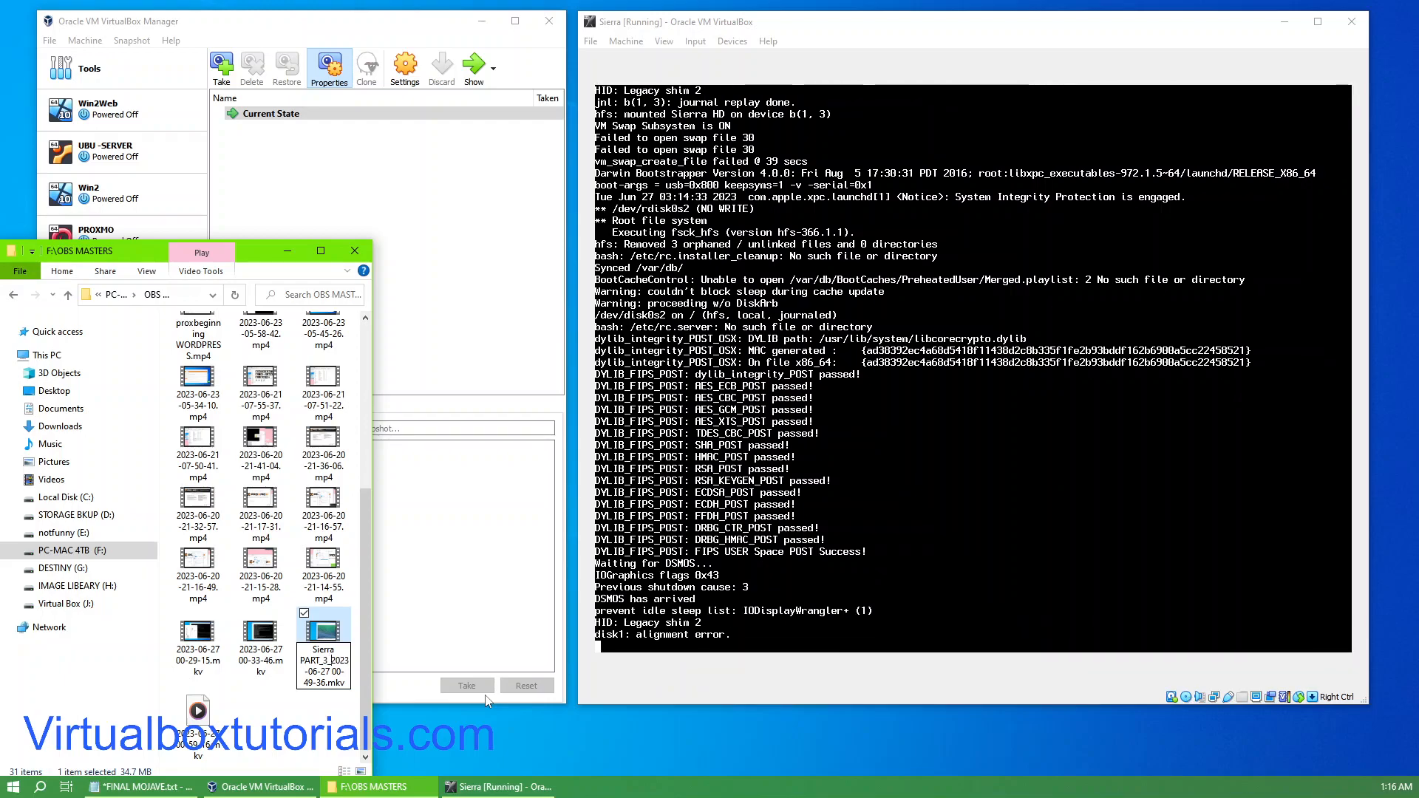
left_click(281, 734)
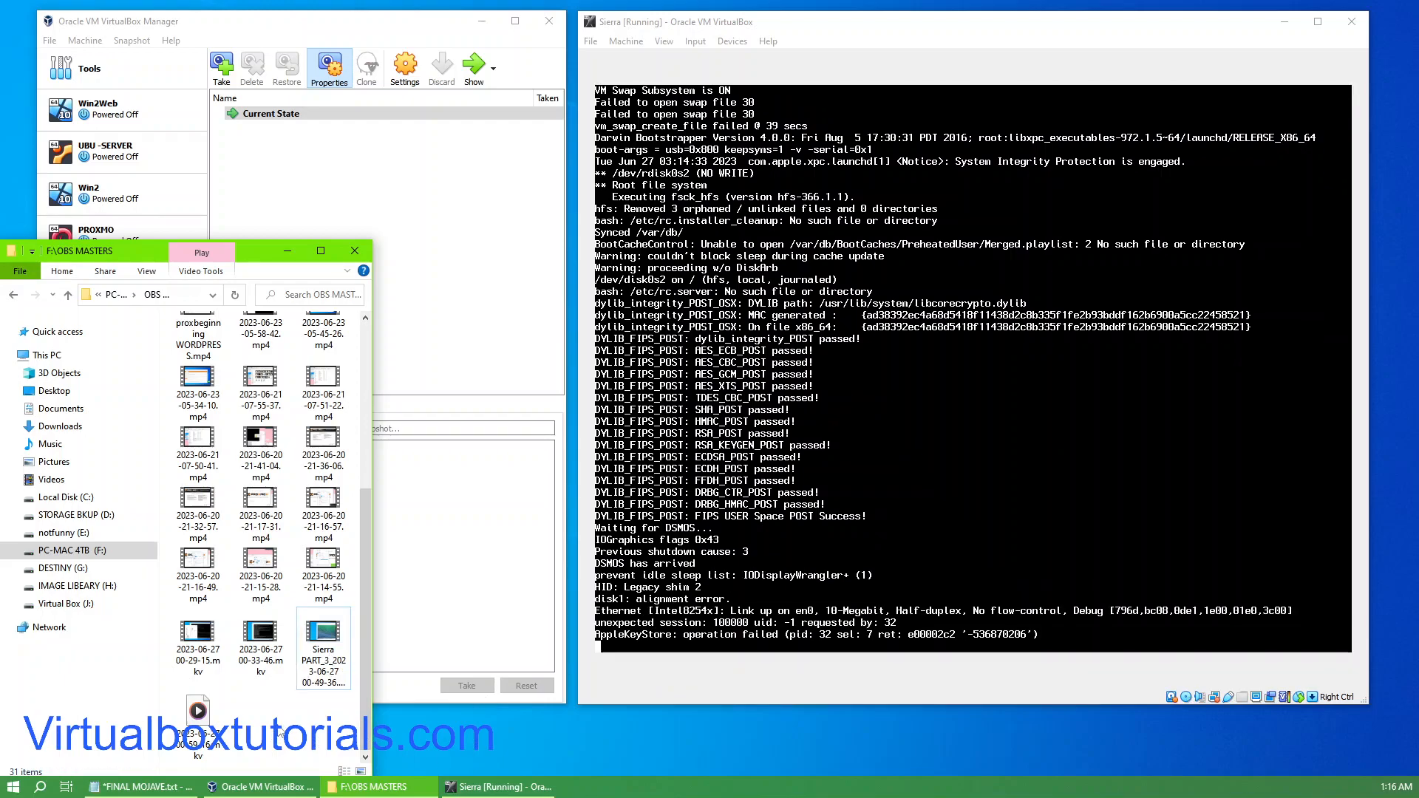
left_click(285, 251)
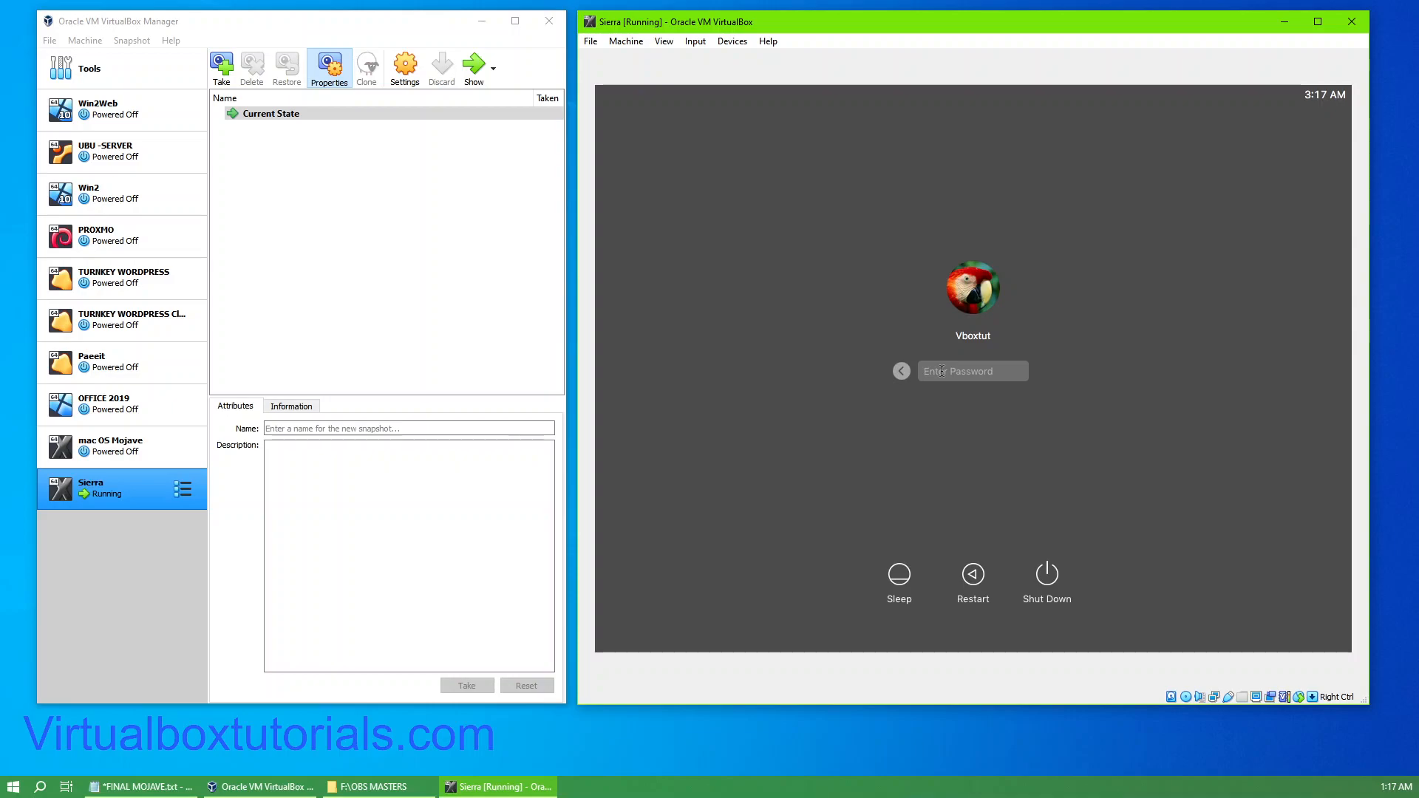
Log in to the Sierra virtual machine by entering the account password.
type("••••••")
key("Return")
key("BackSpace")
type("aaaaa")
key("Return")
type("aaaaa")
key("Return")
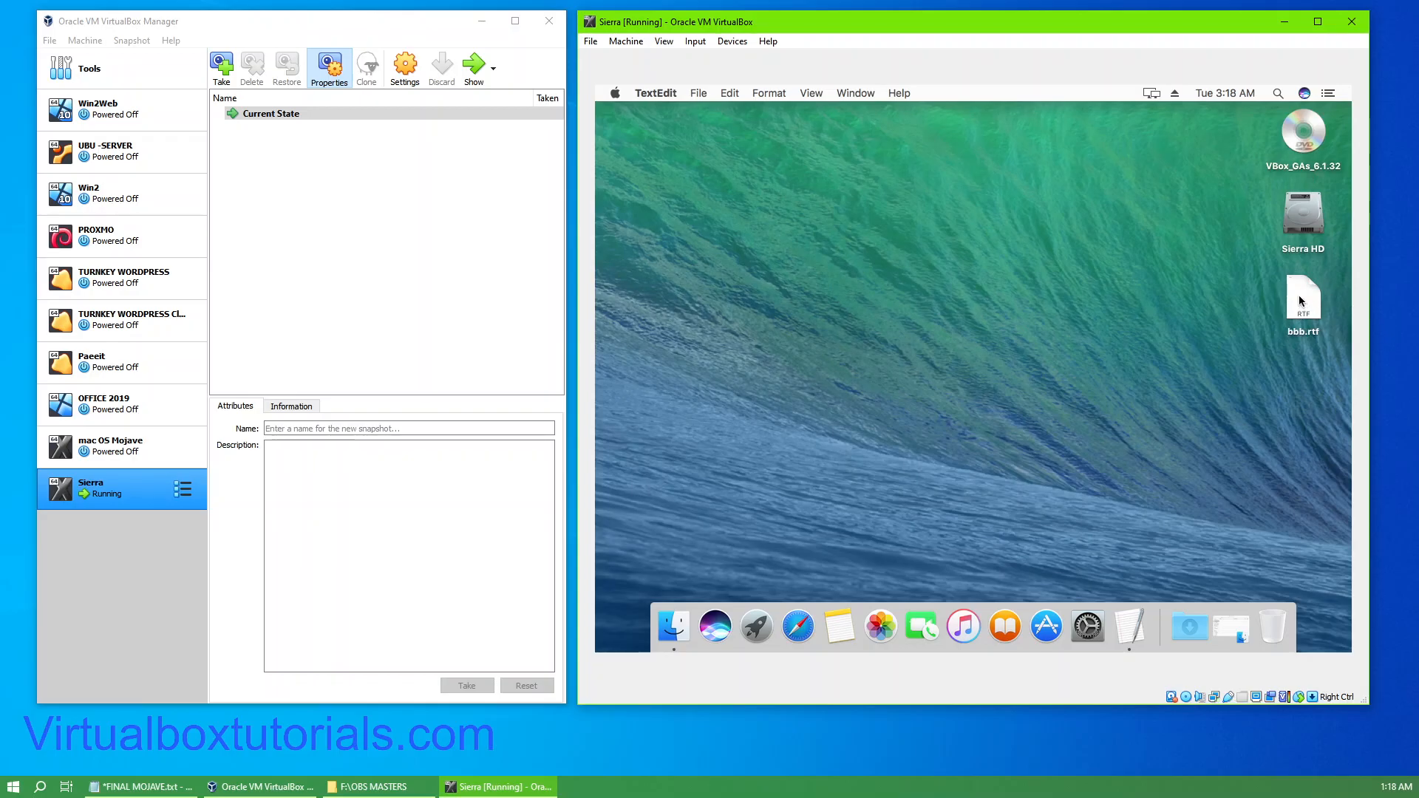
Move bbb.rtf closer beneath Sierra HD and shift the virtual machine window to uncover hosts.txt on the host desktop.
mouse_move(1297, 306)
left_mouse_down()
mouse_move(1348, 273)
mouse_move(1350, 251)
mouse_move(1100, 196)
mouse_move(1348, 396)
mouse_move(1348, 213)
mouse_move(1076, 176)
mouse_move(1308, 413)
mouse_move(1289, 424)
mouse_move(1314, 310)
mouse_move(1301, 279)
left_mouse_up()
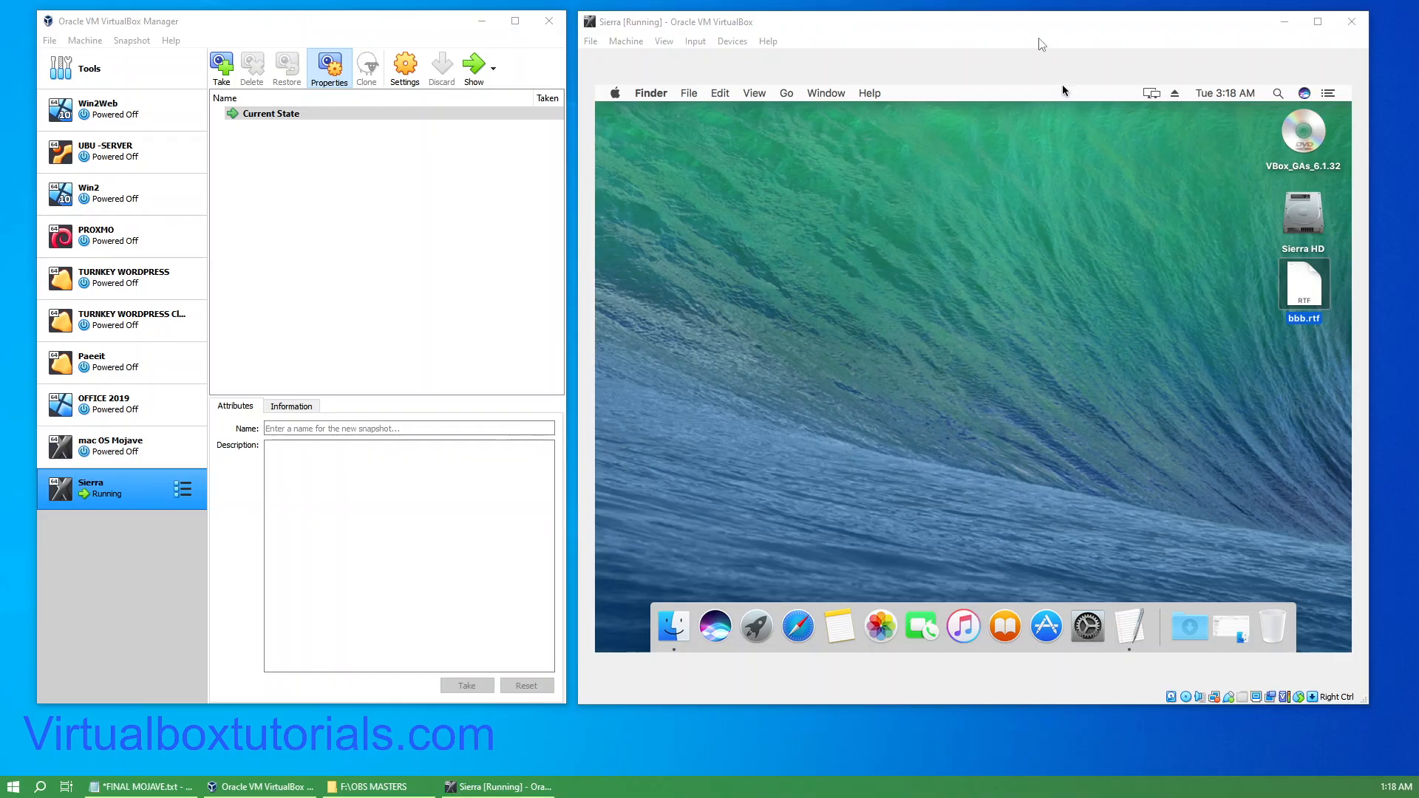
left_click_drag(1040, 32, 848, 20)
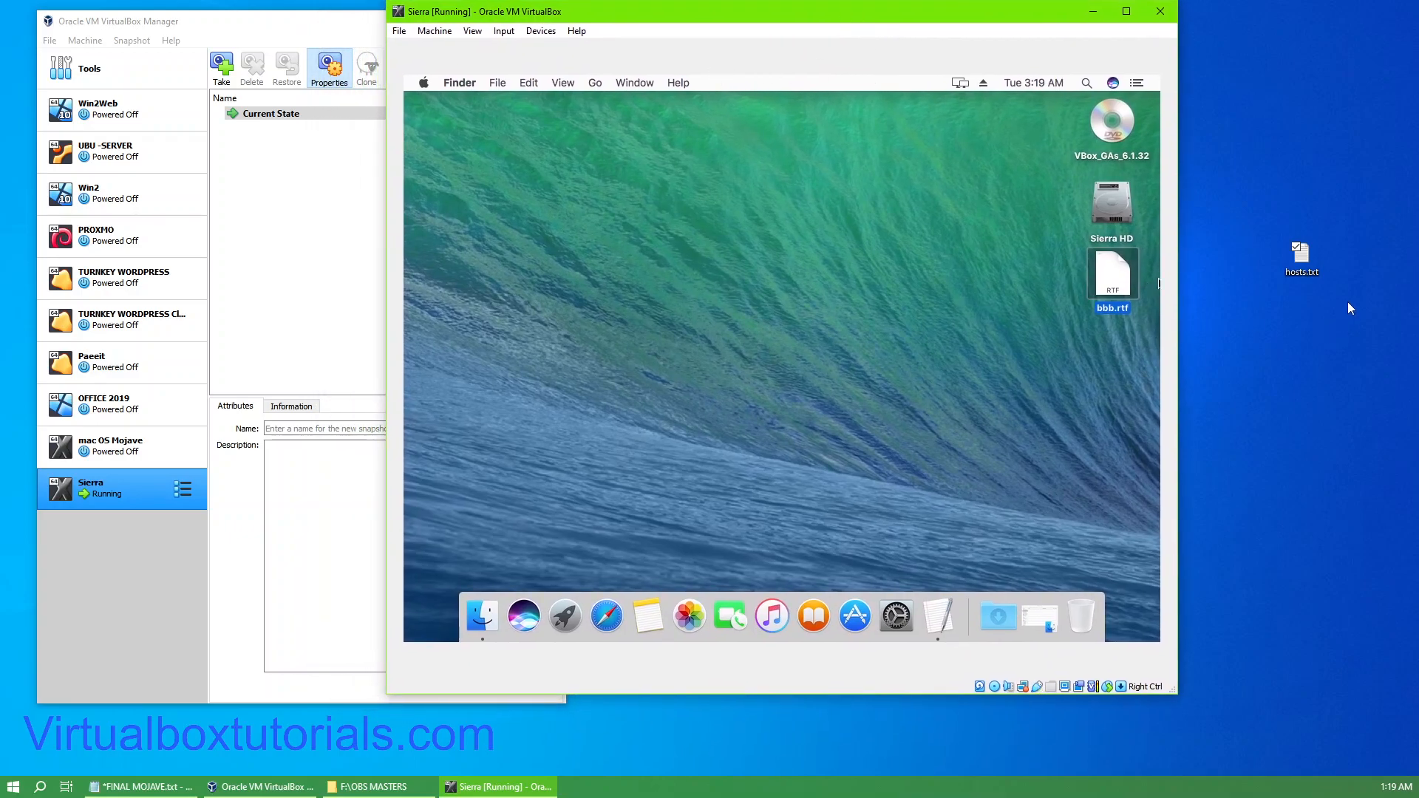
Move hosts.txt lower on the host desktop and clear the icon selection on the Sierra desktop.
left_click_drag(1287, 255, 1307, 261)
left_click_drag(1234, 185, 1286, 366)
left_click(826, 290)
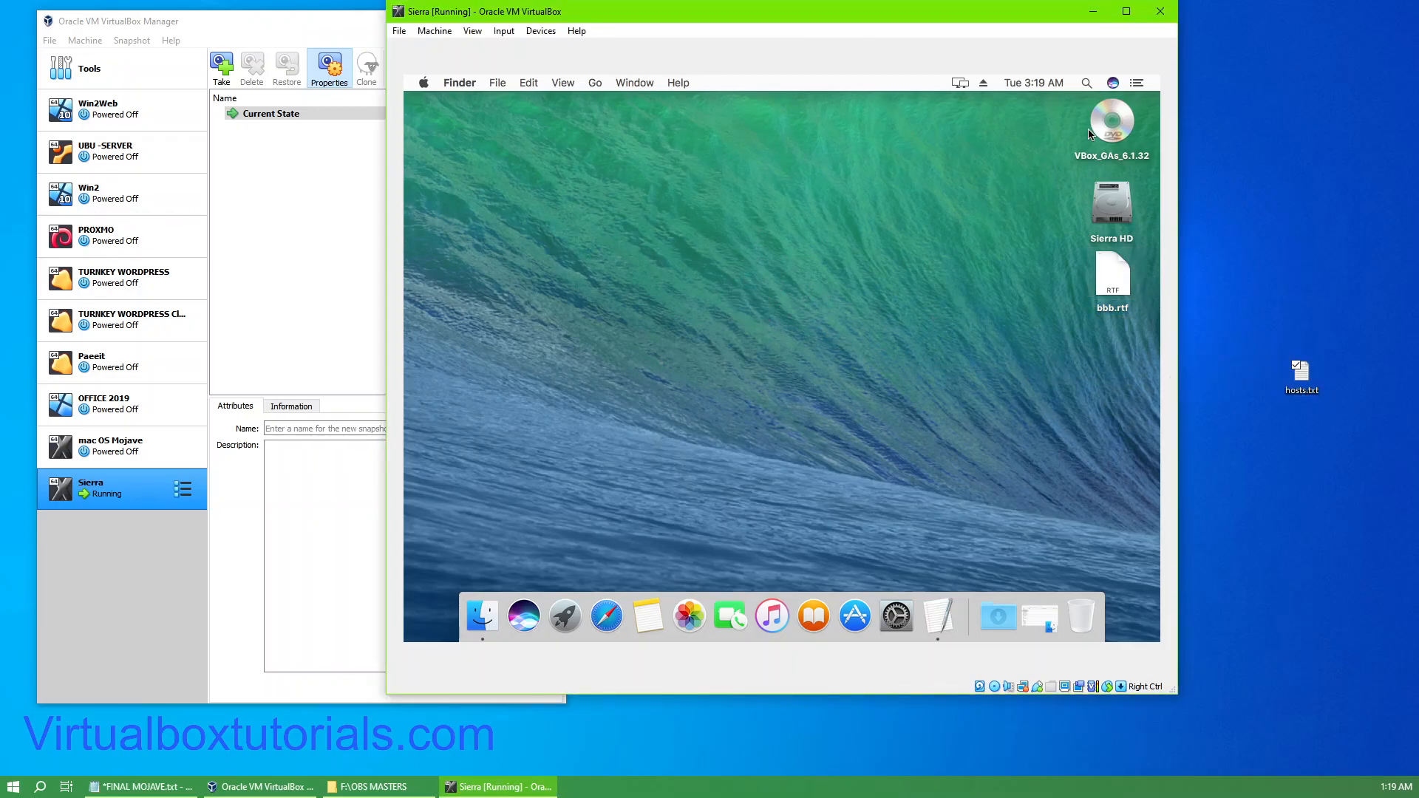
Eject the VBox_GAs_6.1.32 disc and move the Sierra HD and bbb.rtf icons up into the freed desktop space.
right_click(1121, 141)
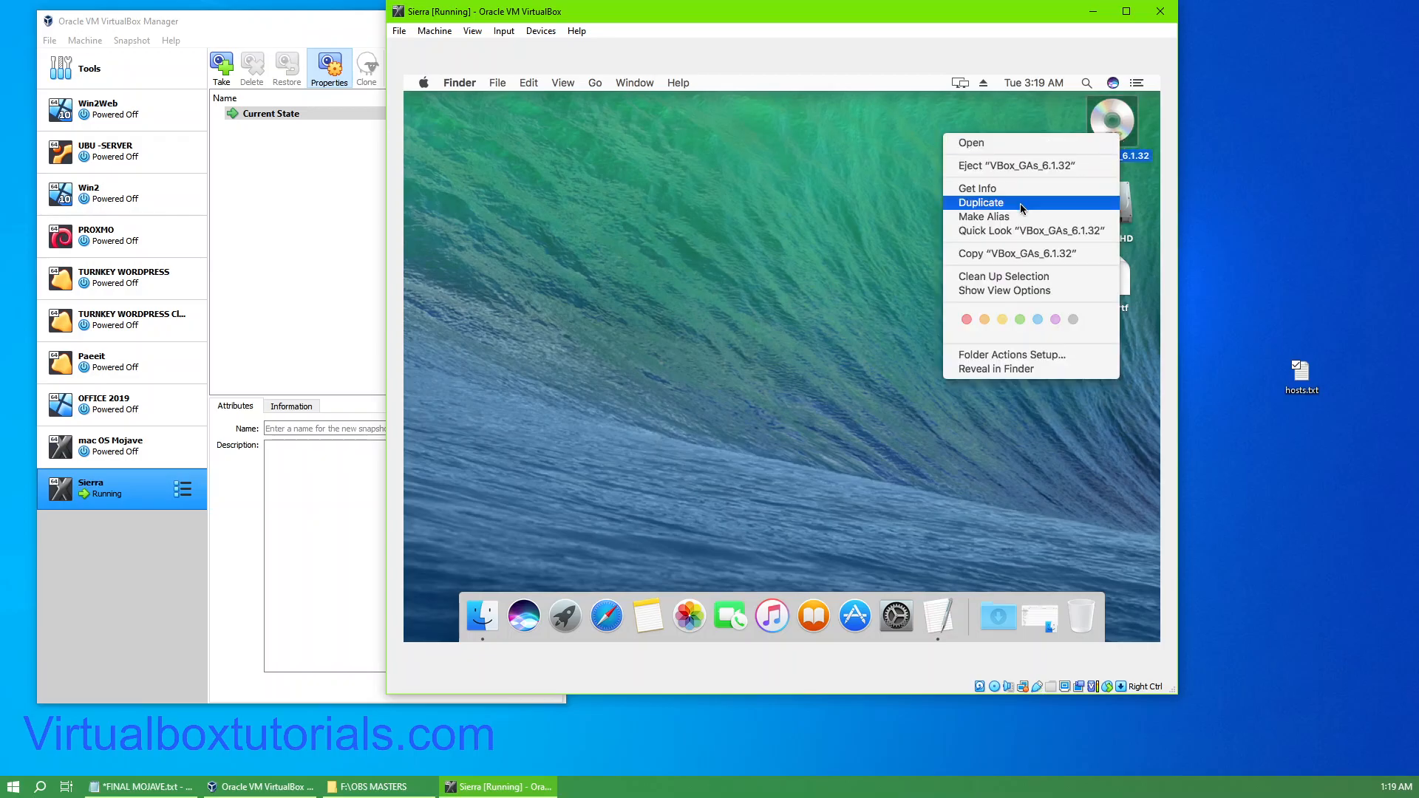
left_click(1024, 164)
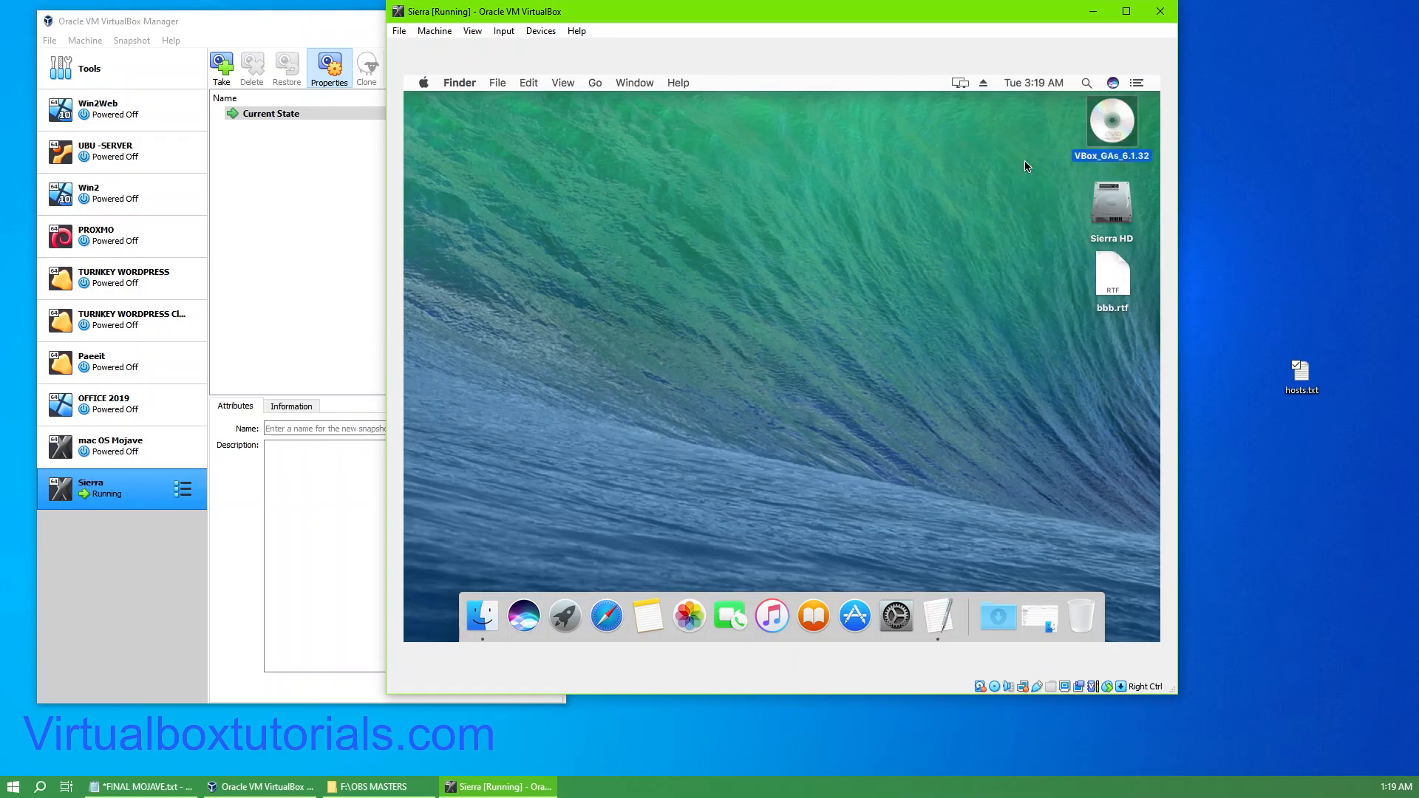
left_click_drag(1118, 201, 1123, 126)
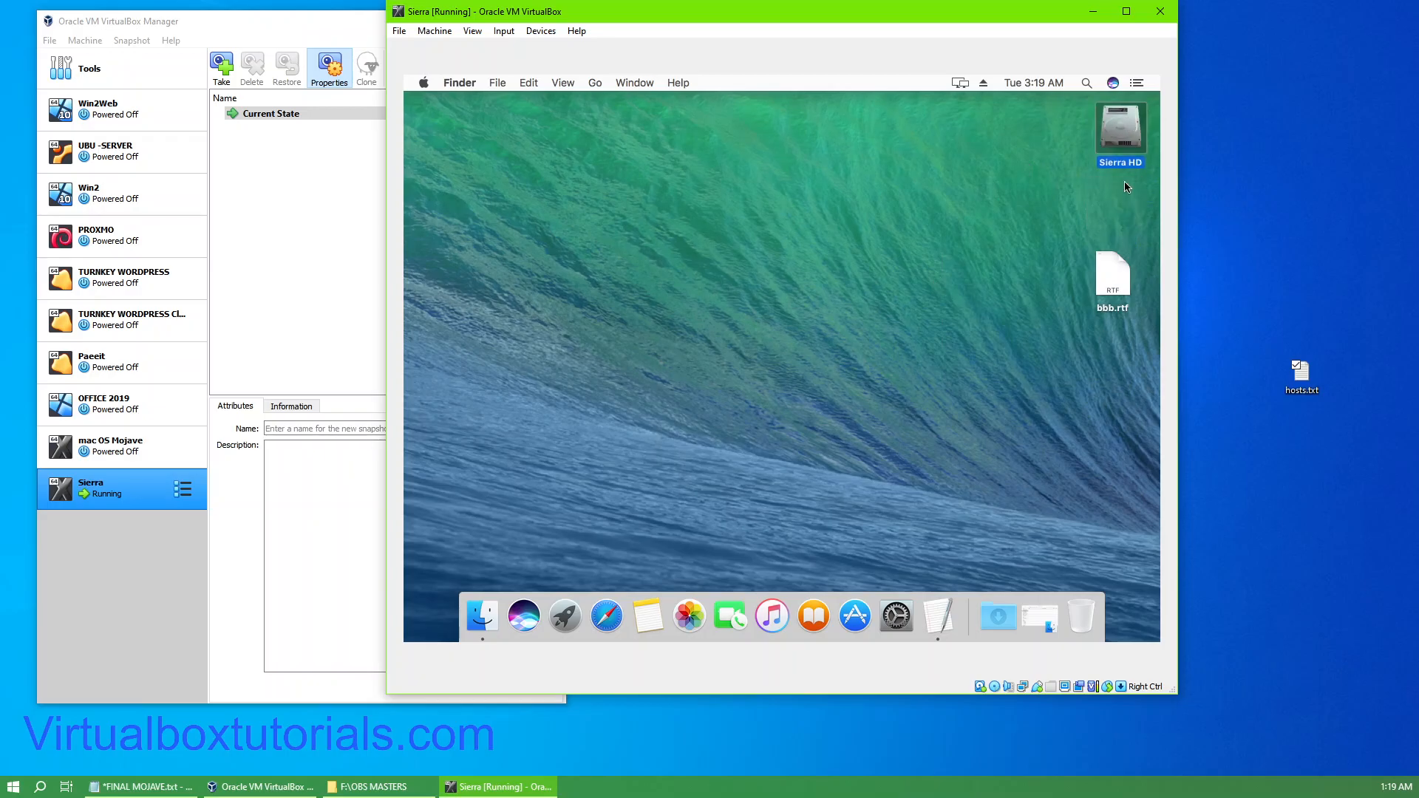
left_click(1118, 272)
left_click_drag(1125, 201, 1125, 203)
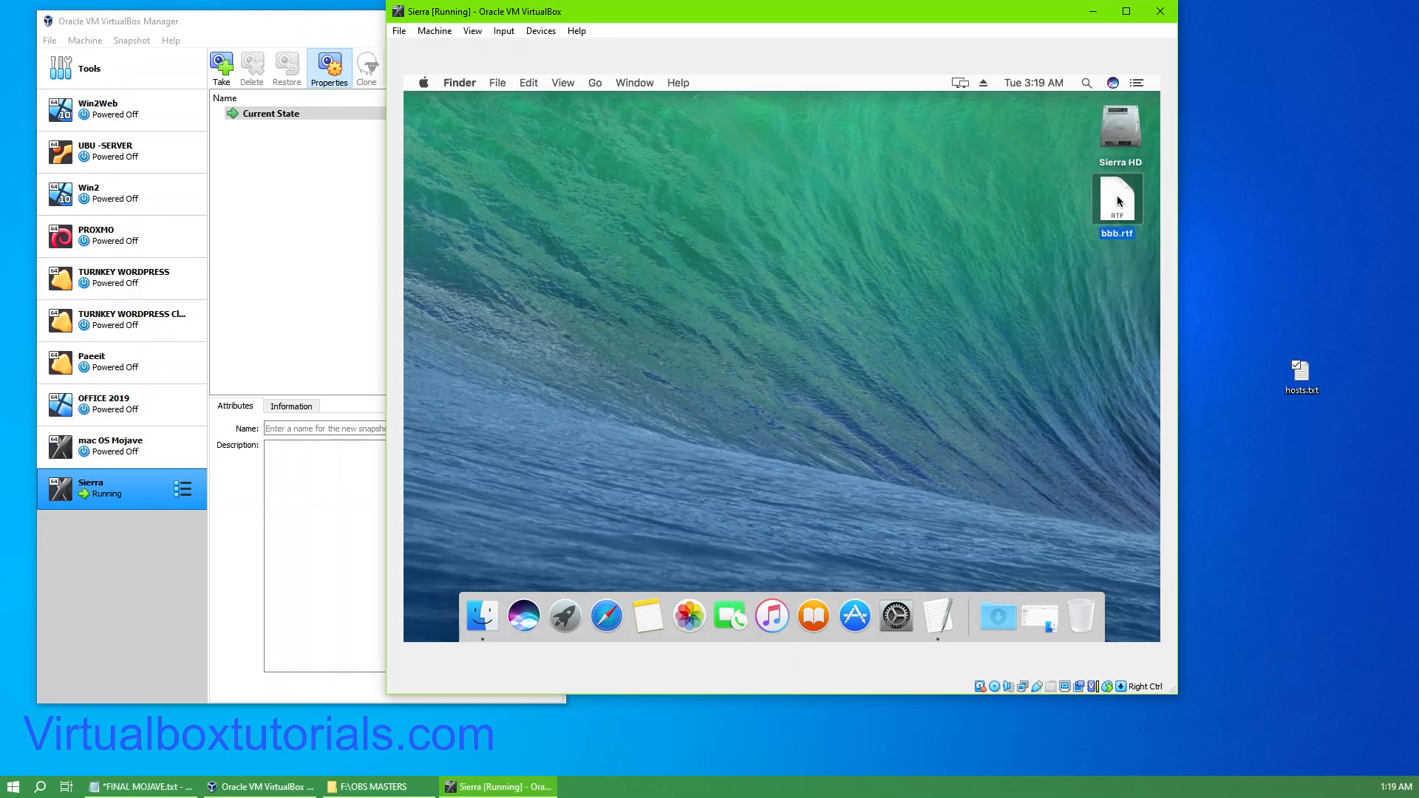
Launch Notes, and load the Google favourite in Safari, declining the suggestion to sign in to Google.
left_click(649, 619)
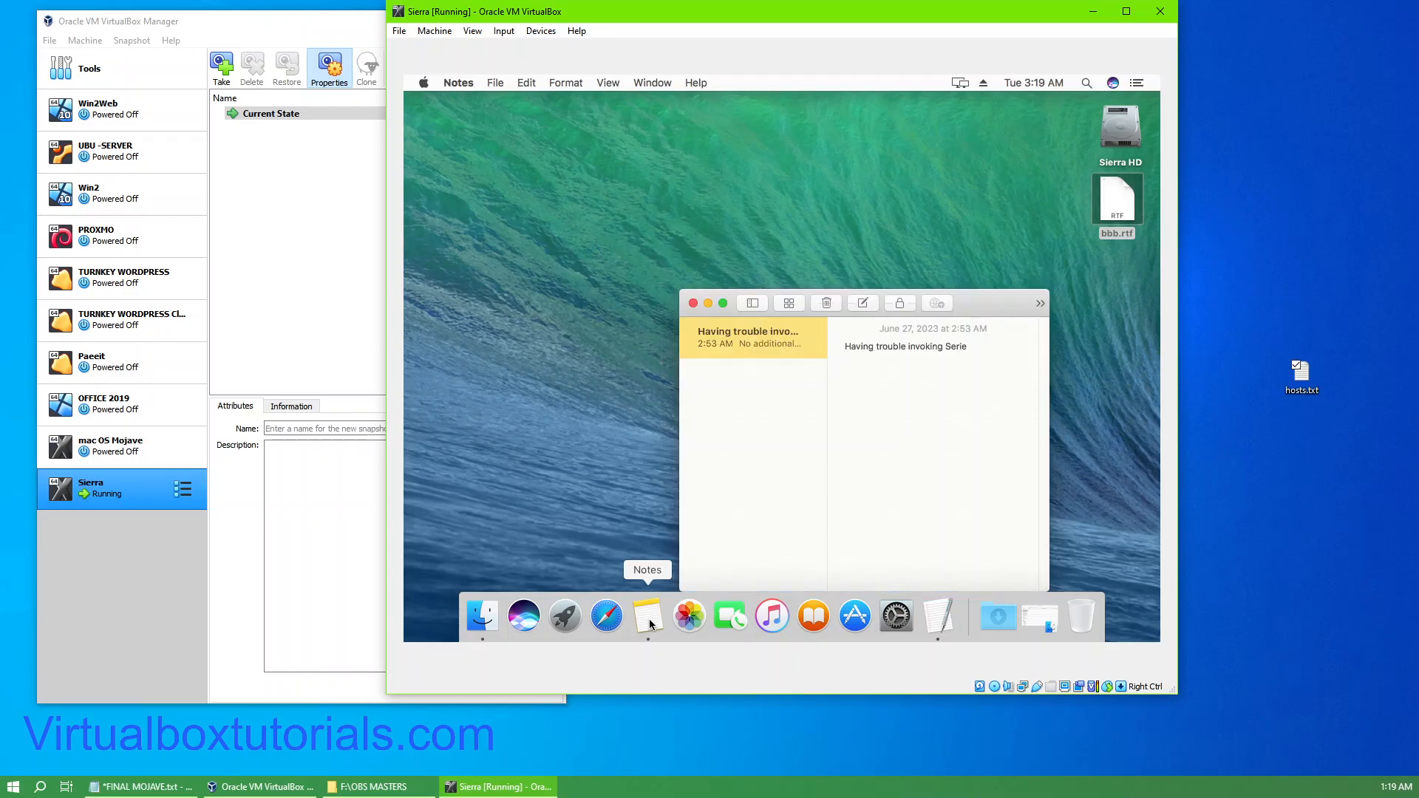
left_click(607, 615)
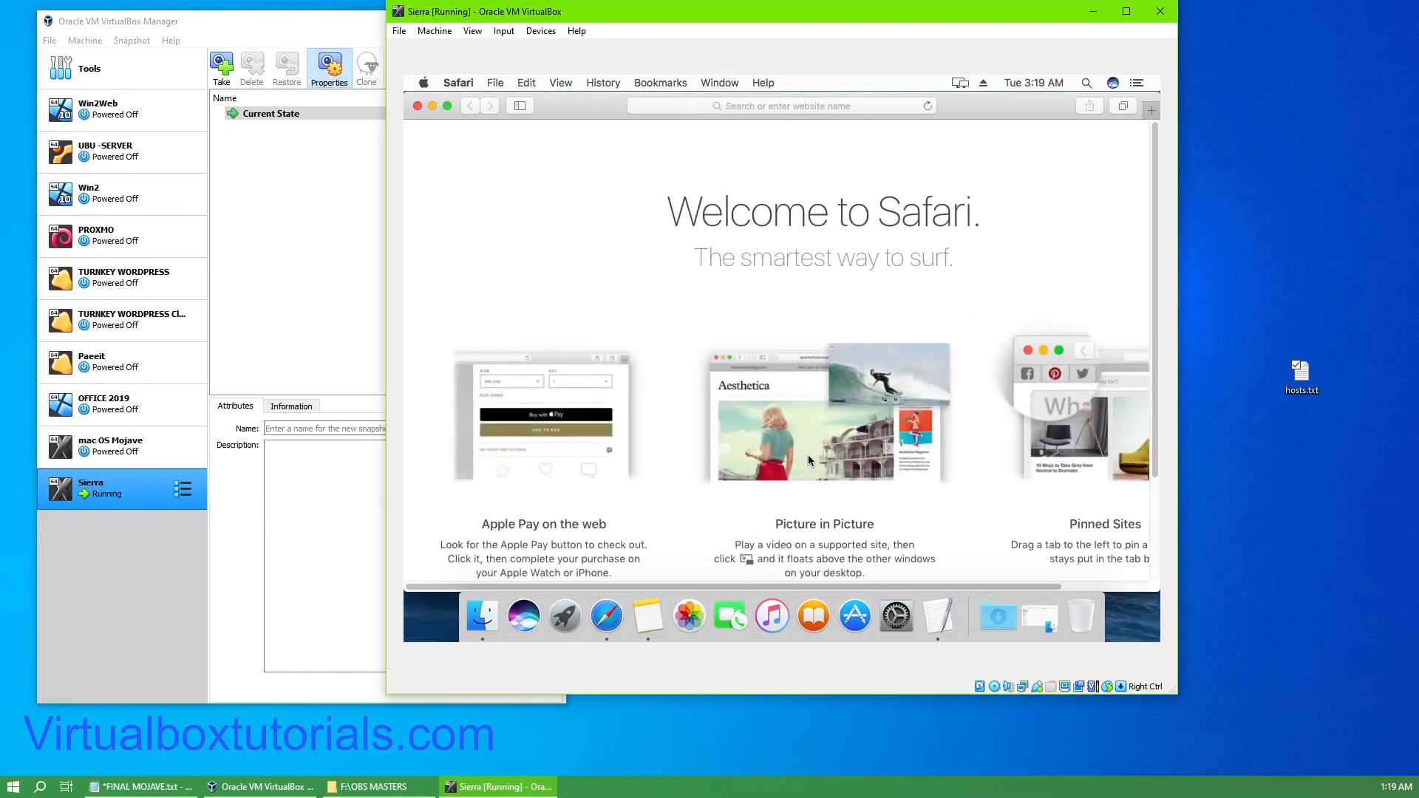
left_click(694, 109)
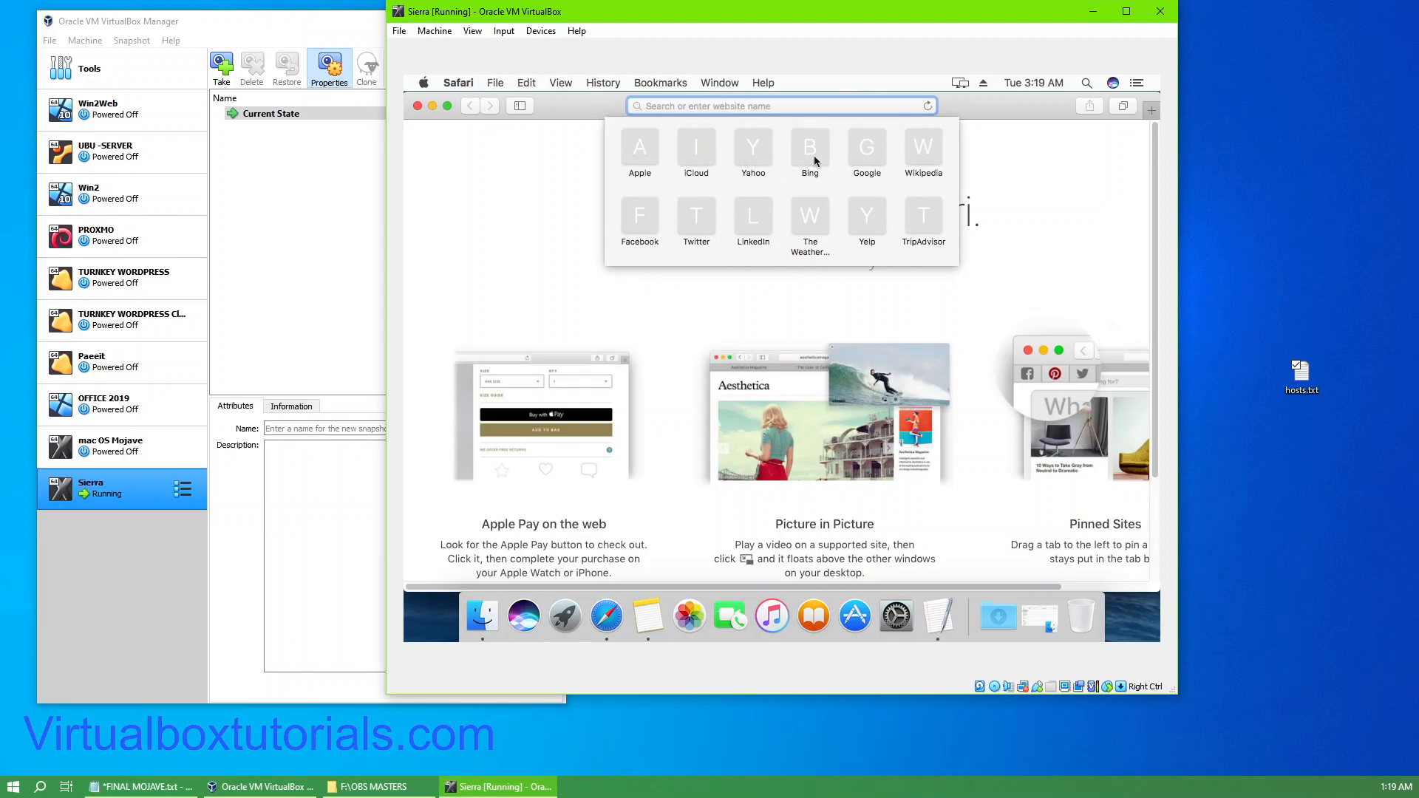
left_click(872, 157)
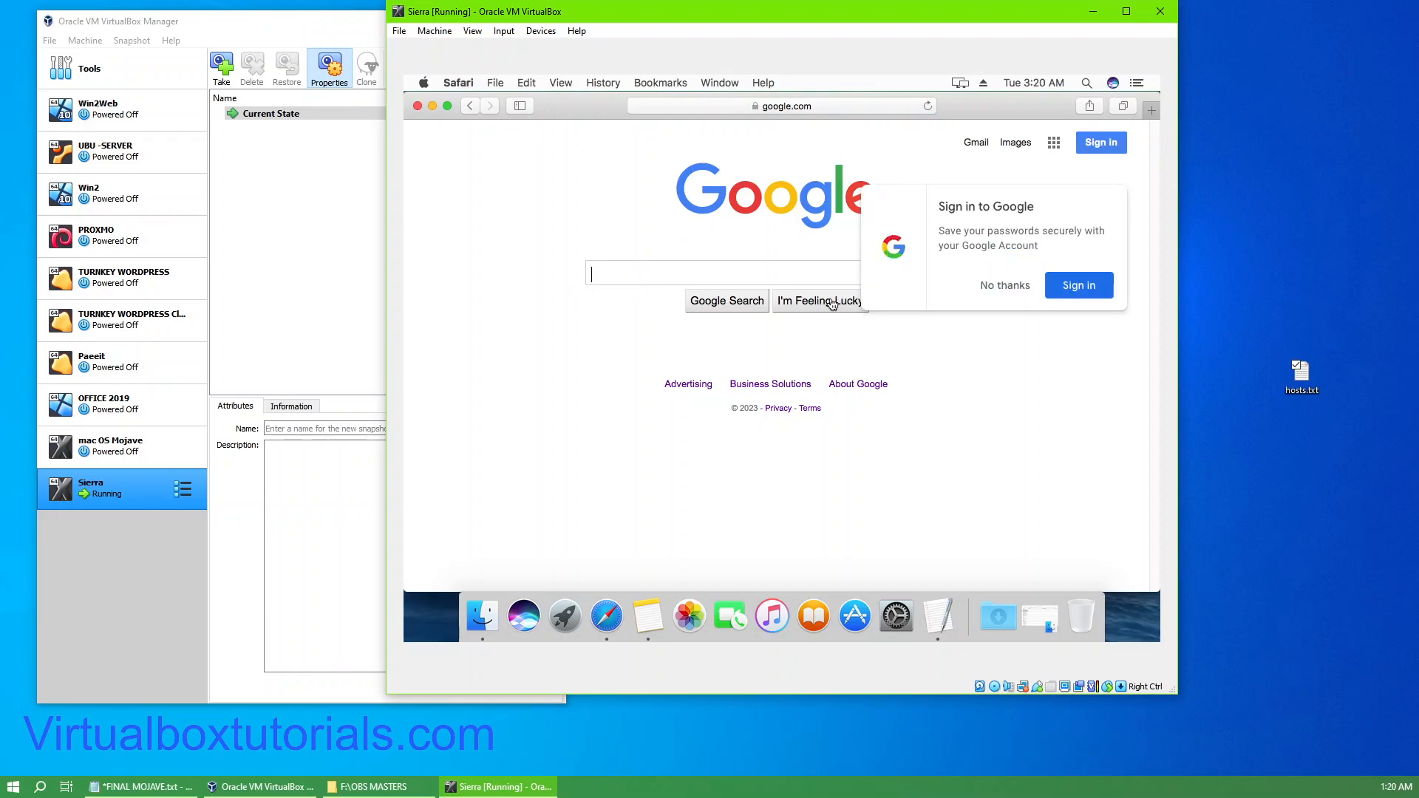
left_click(983, 288)
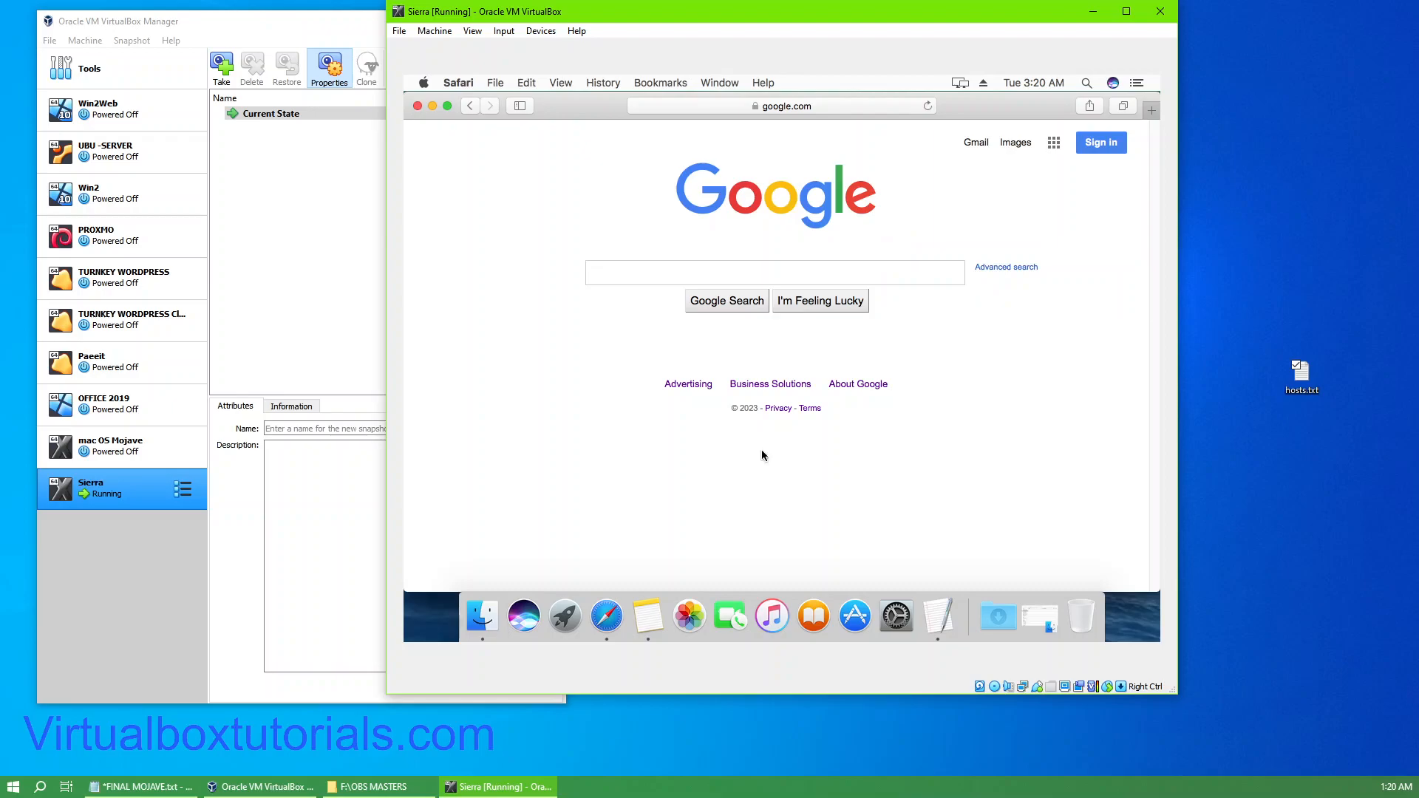
Reposition the Safari window within the Sierra desktop, and close both the Safari and Notes windows.
double_click(983, 107)
left_click_drag(994, 244, 935, 279)
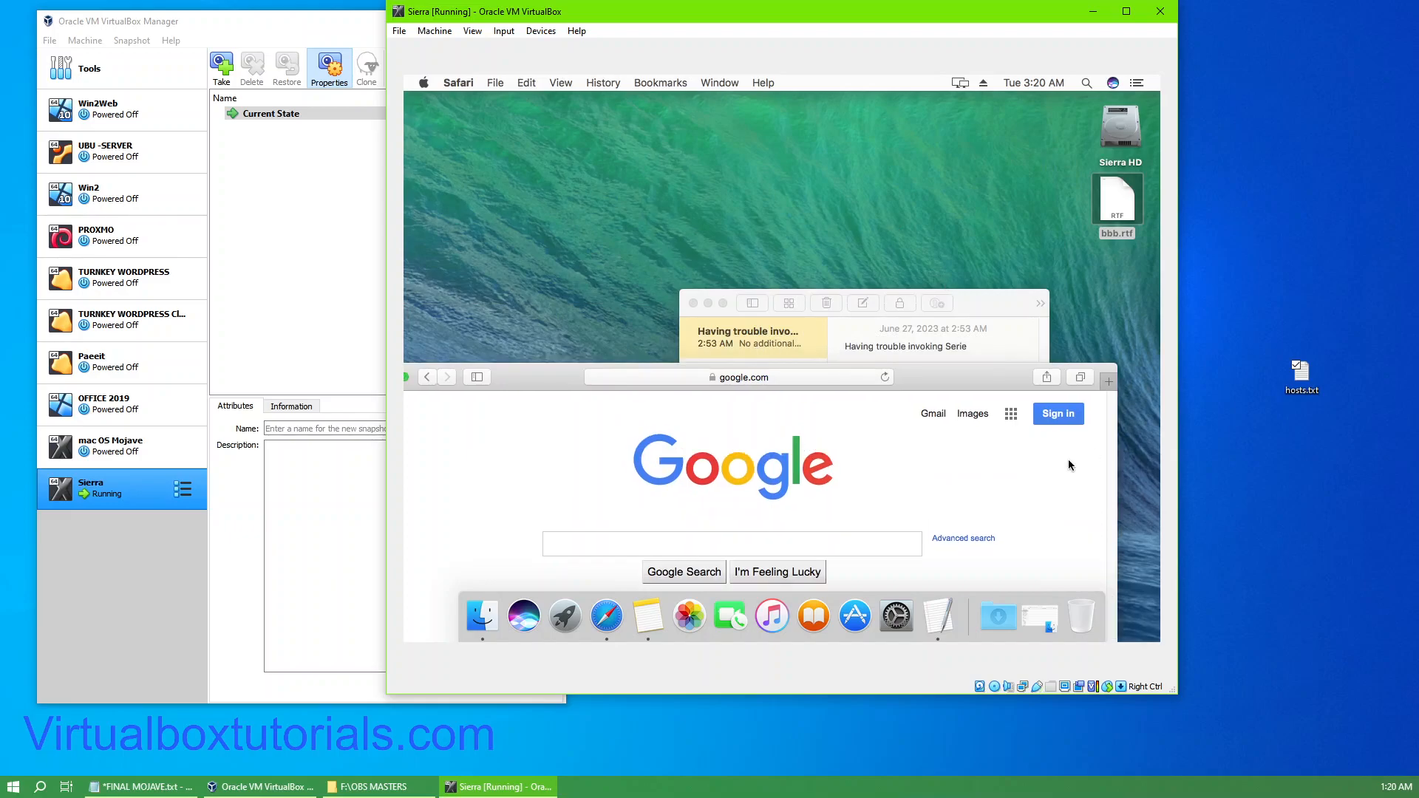
left_click_drag(526, 383, 598, 200)
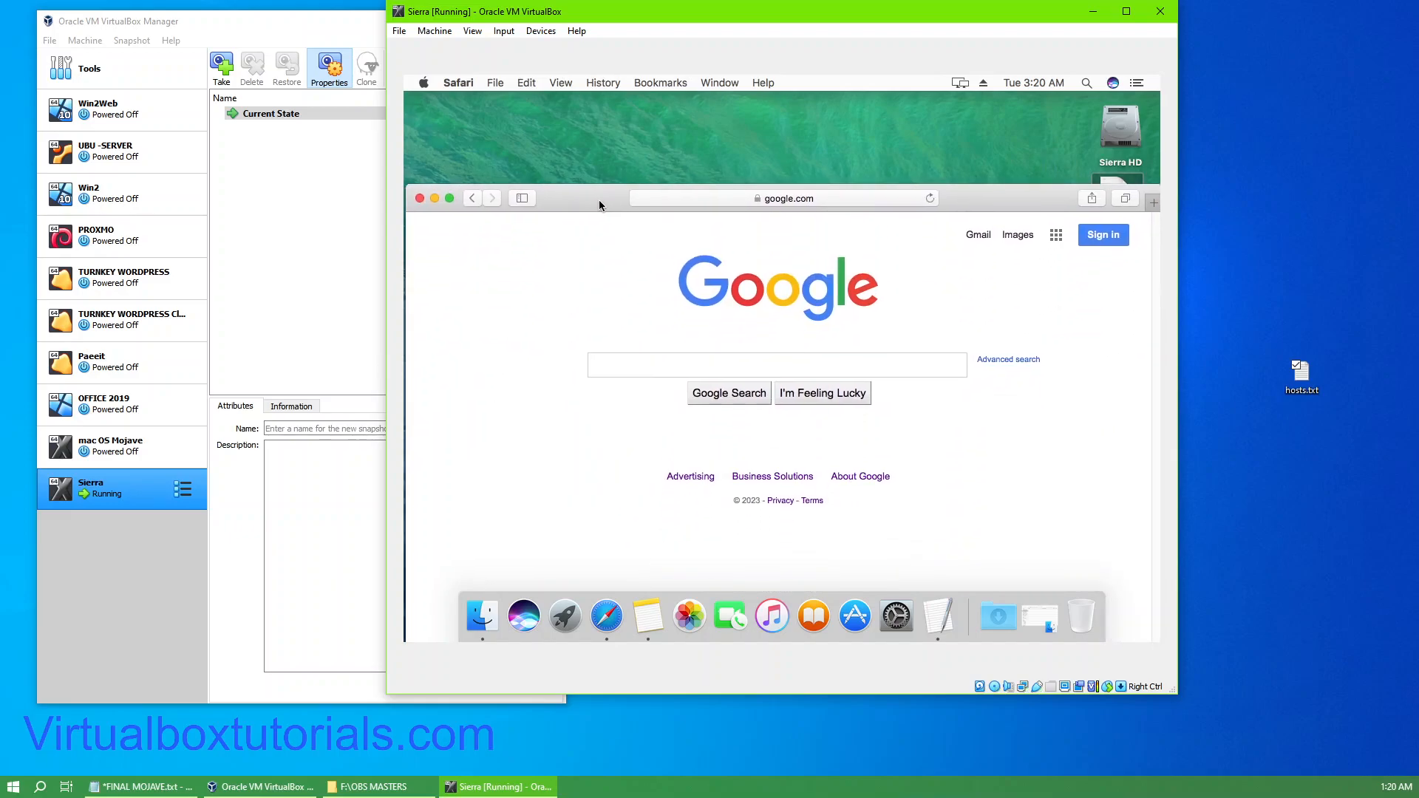
left_click(422, 198)
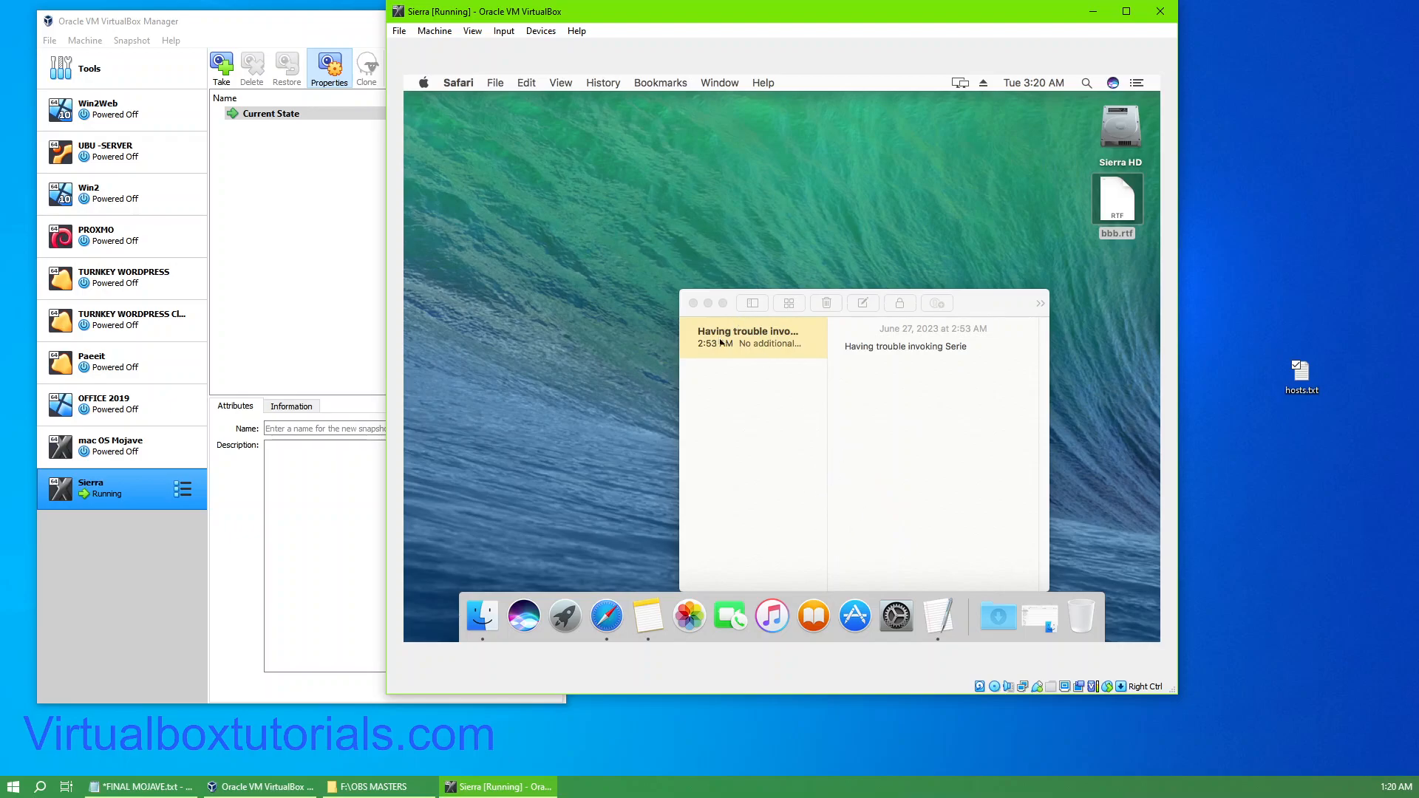
left_click(693, 303)
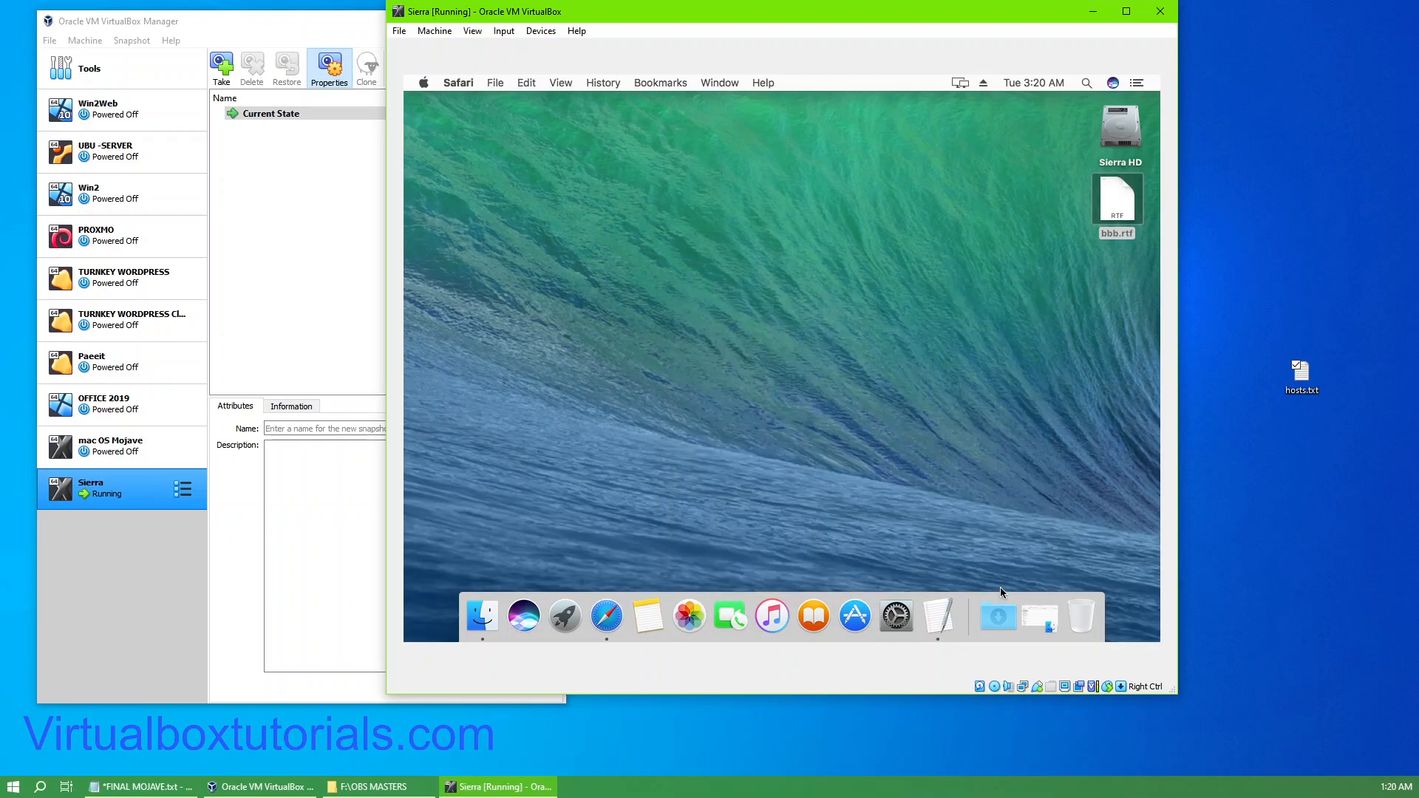